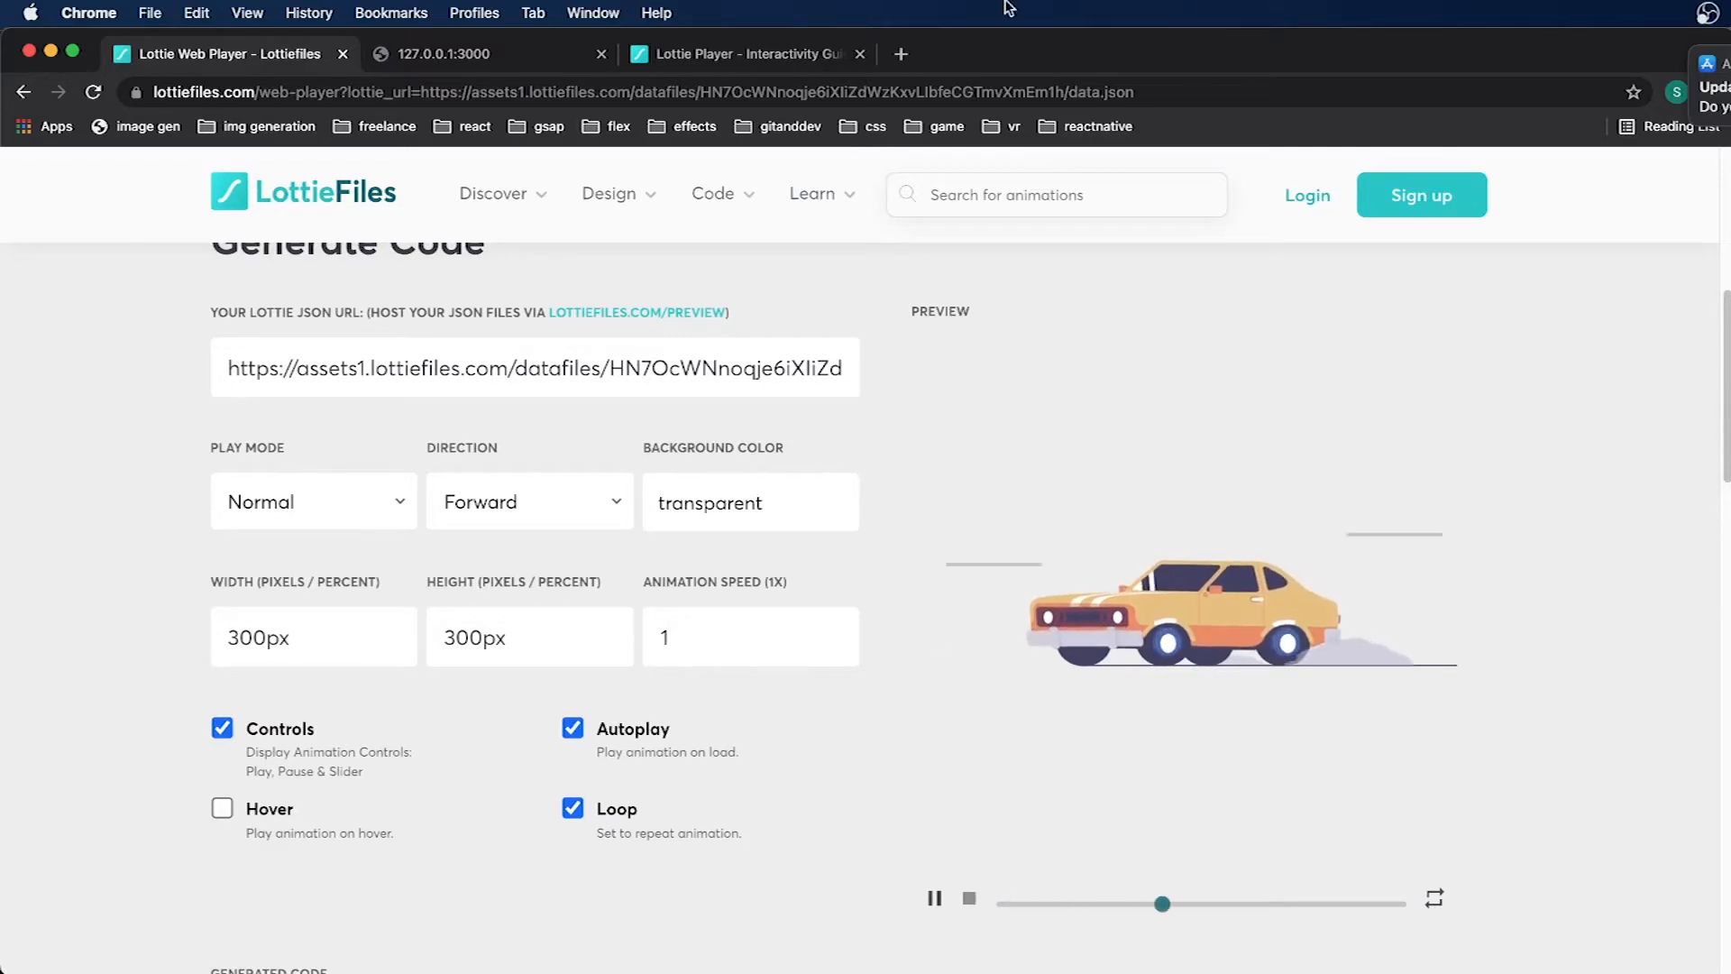
# Review the scroll-sync example in the LottieFiles interactivity guide and switch to the local page at 127.0.0.1:3000
pyautogui.click(786, 57)
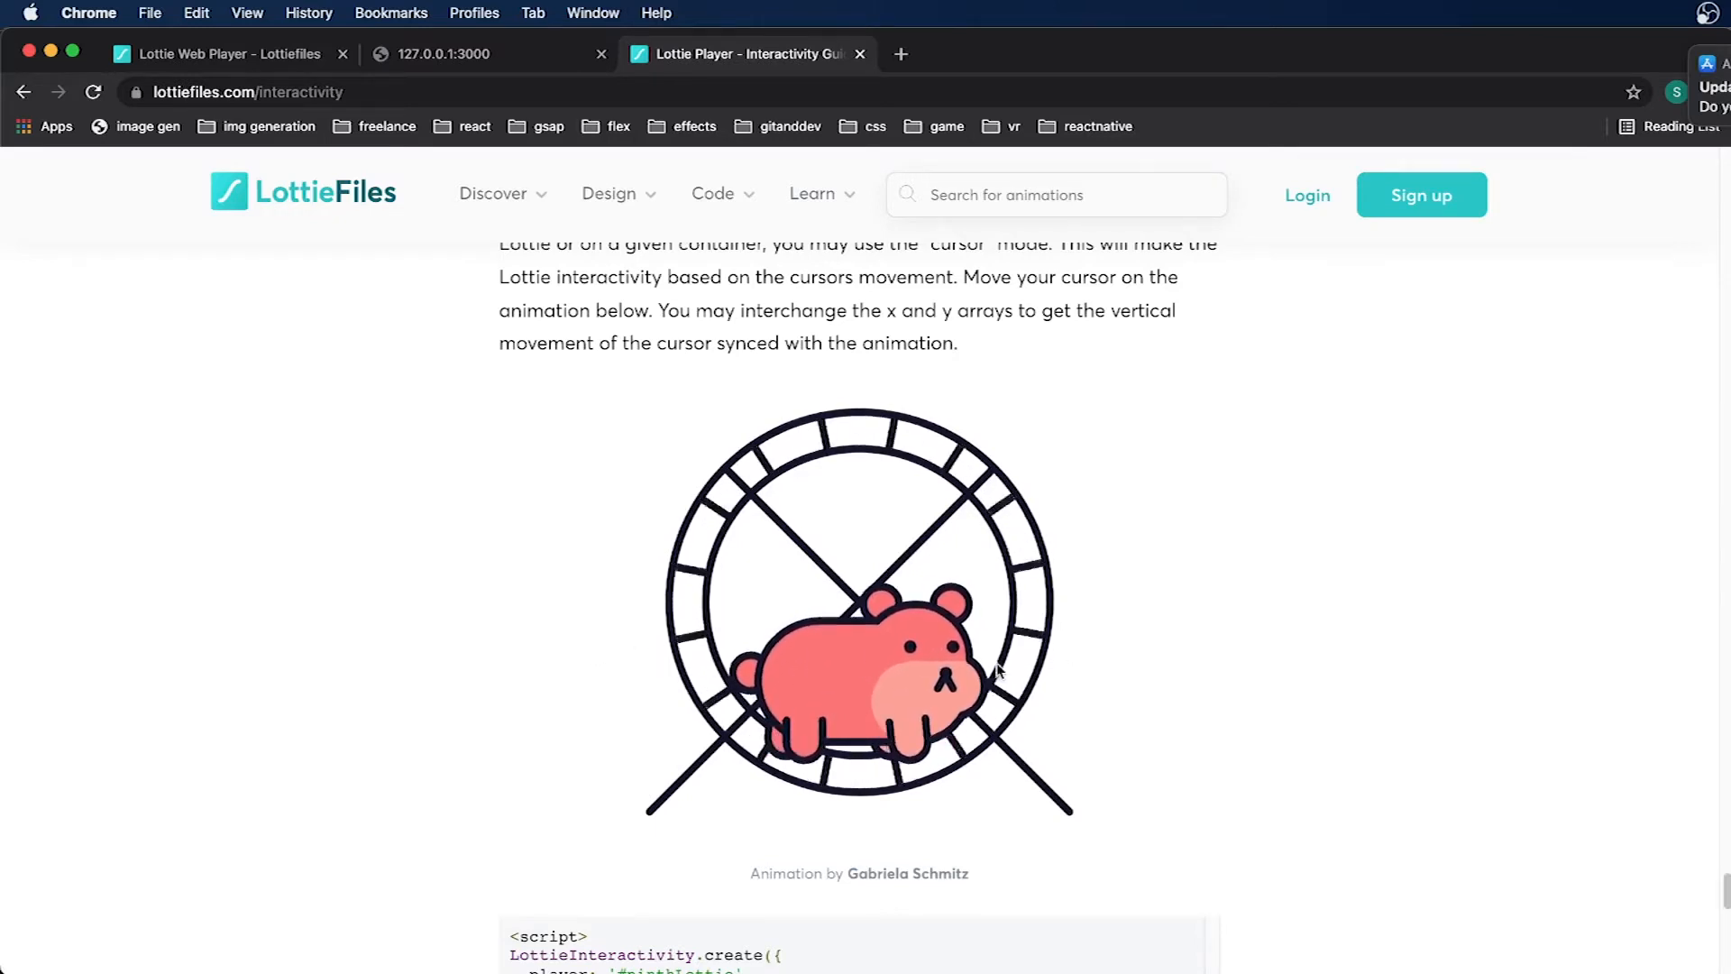
pyautogui.moveTo(1724, 902); pyautogui.dragTo(1722, 362)
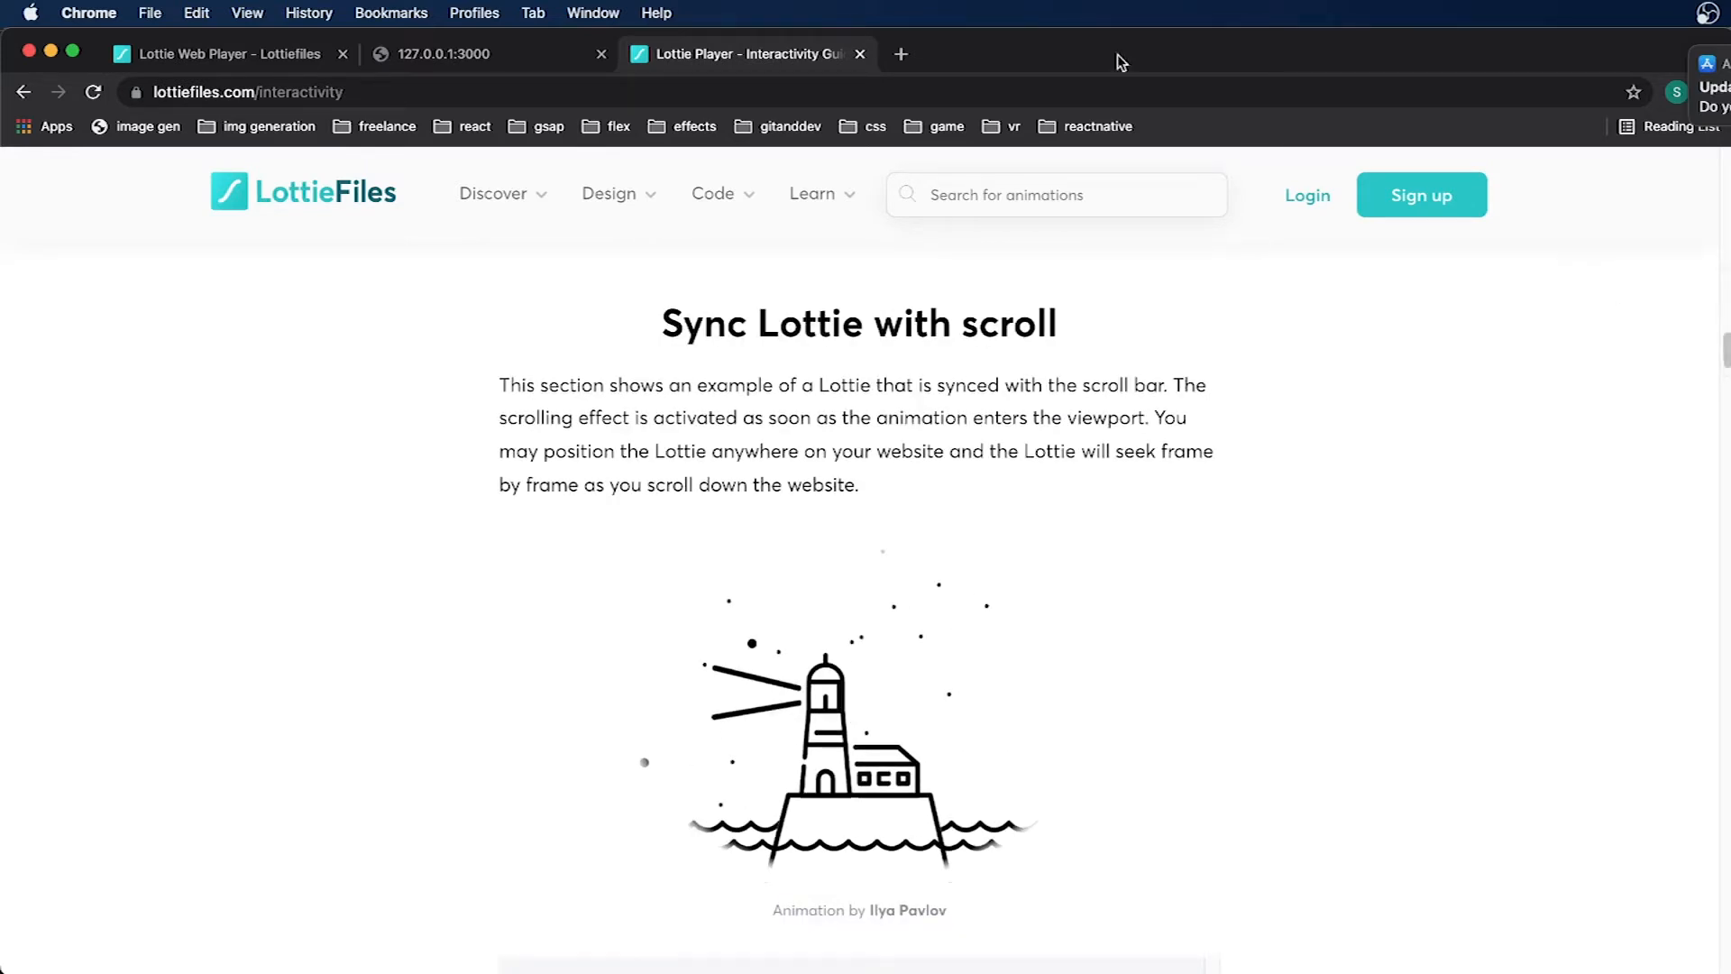
pyautogui.click(423, 56)
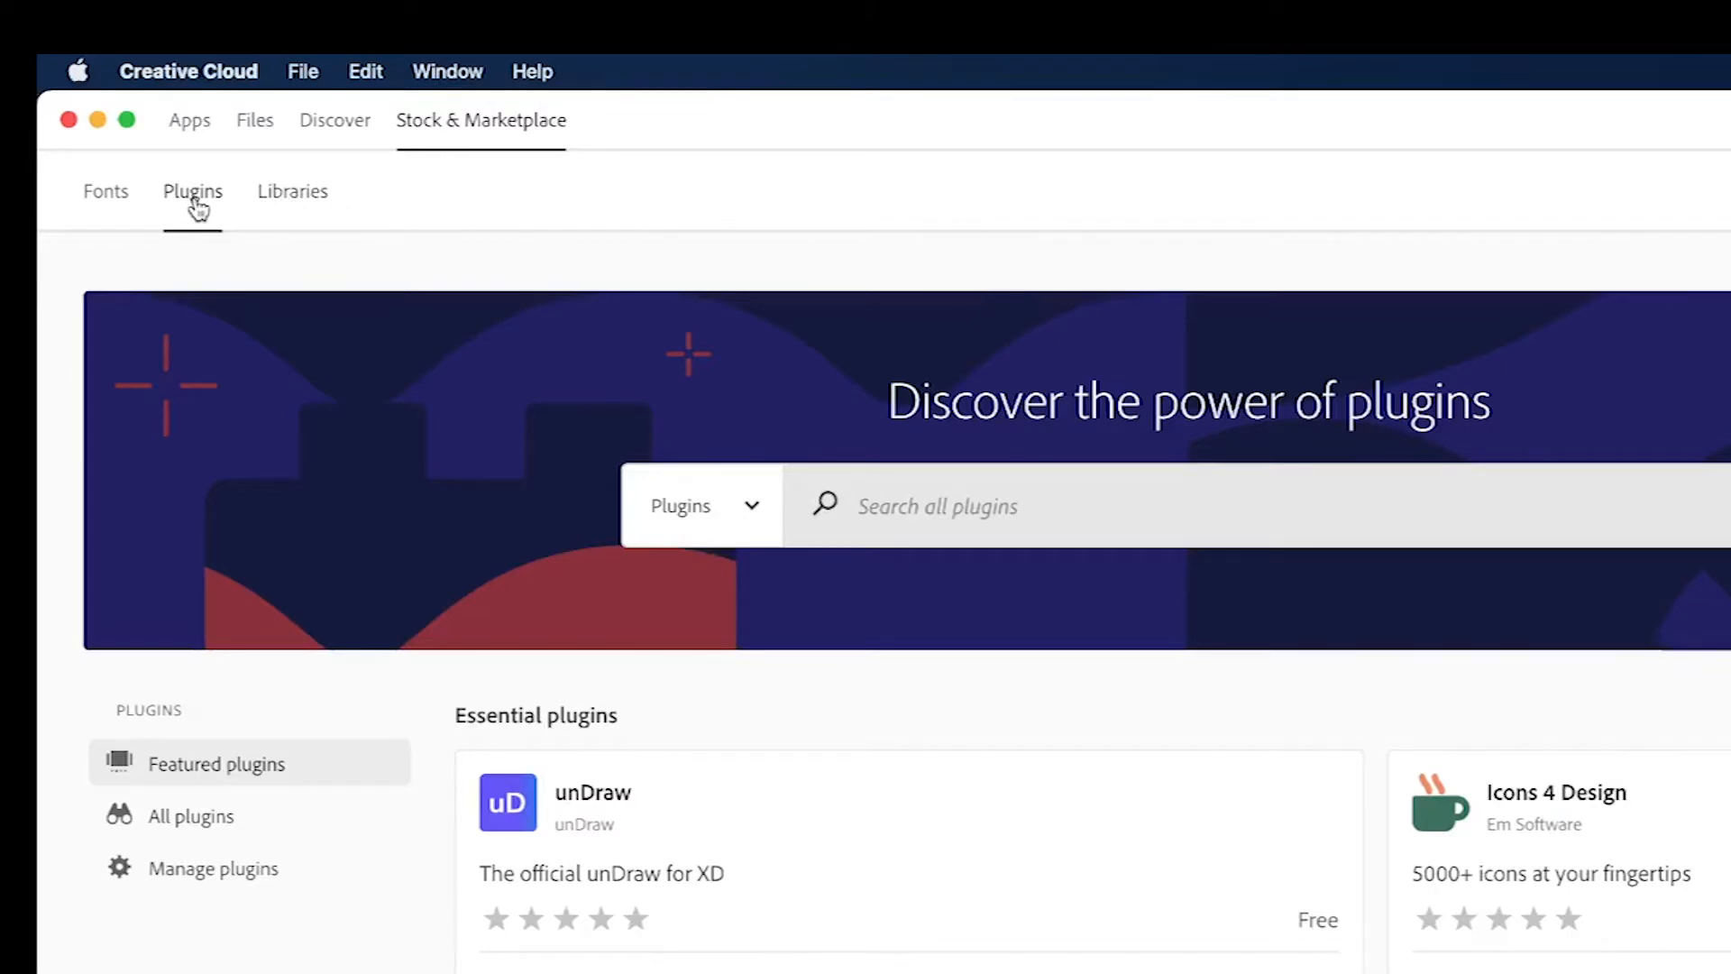
# Search the Creative Cloud plugin marketplace for bodymovin and dismiss the search tip
pyautogui.click(890, 506)
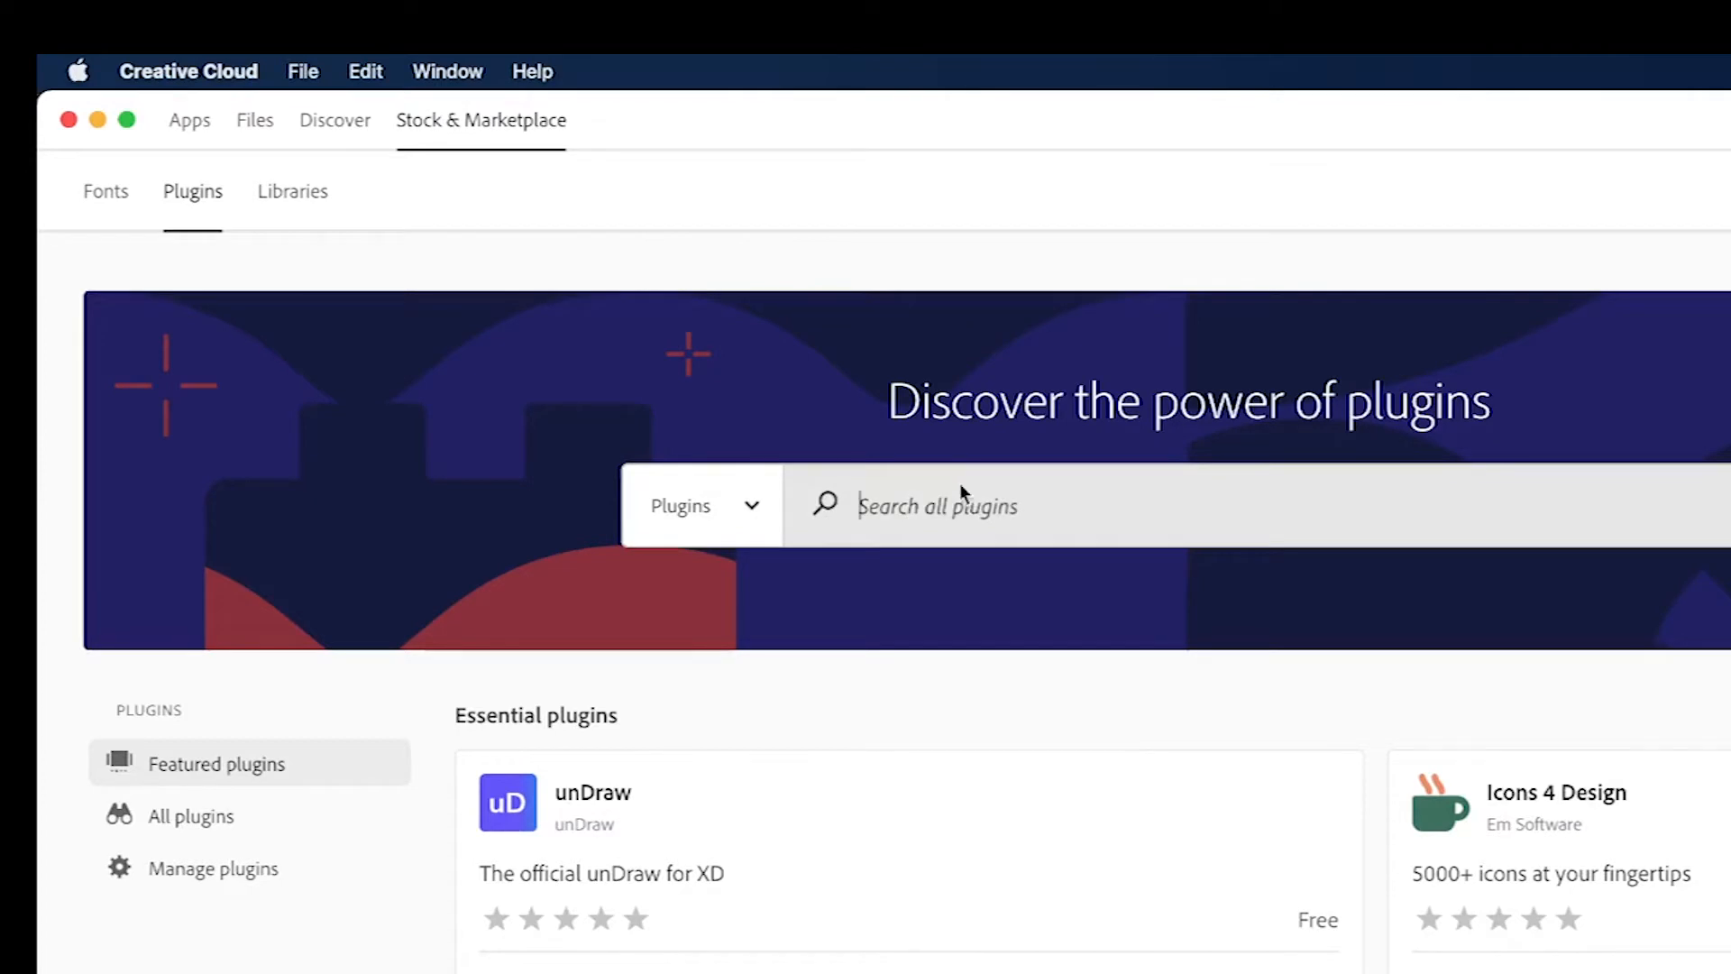
pyautogui.write('bodymovin')
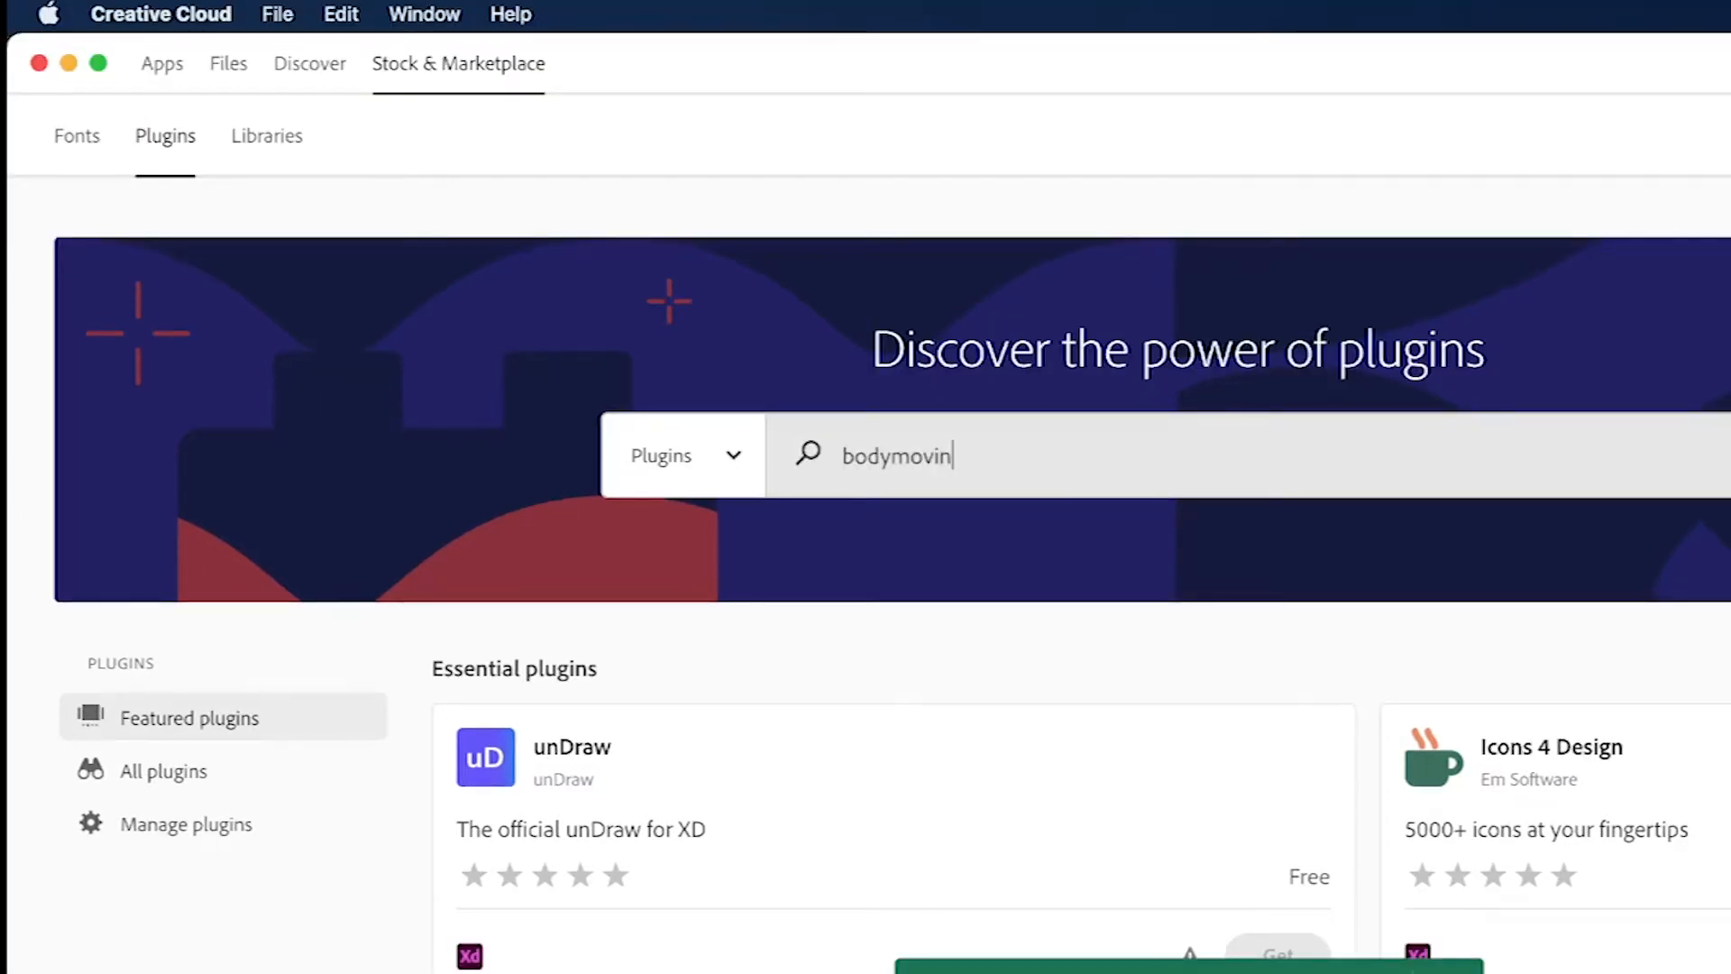
pyautogui.press('Return')
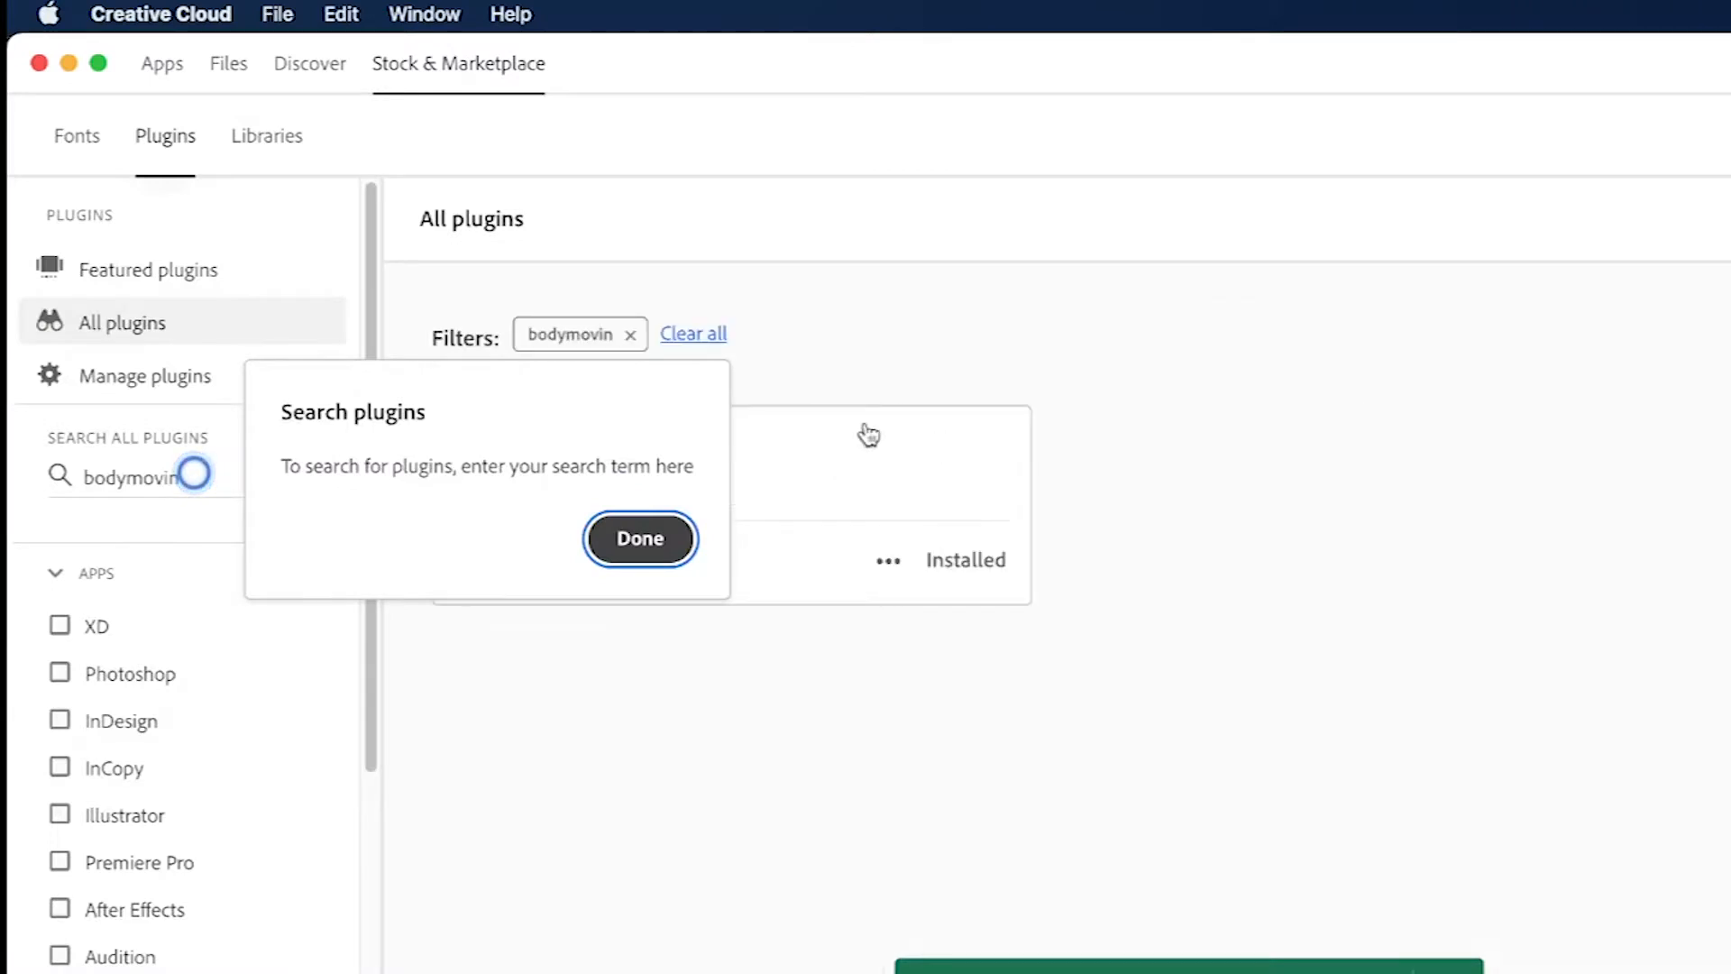
pyautogui.click(645, 554)
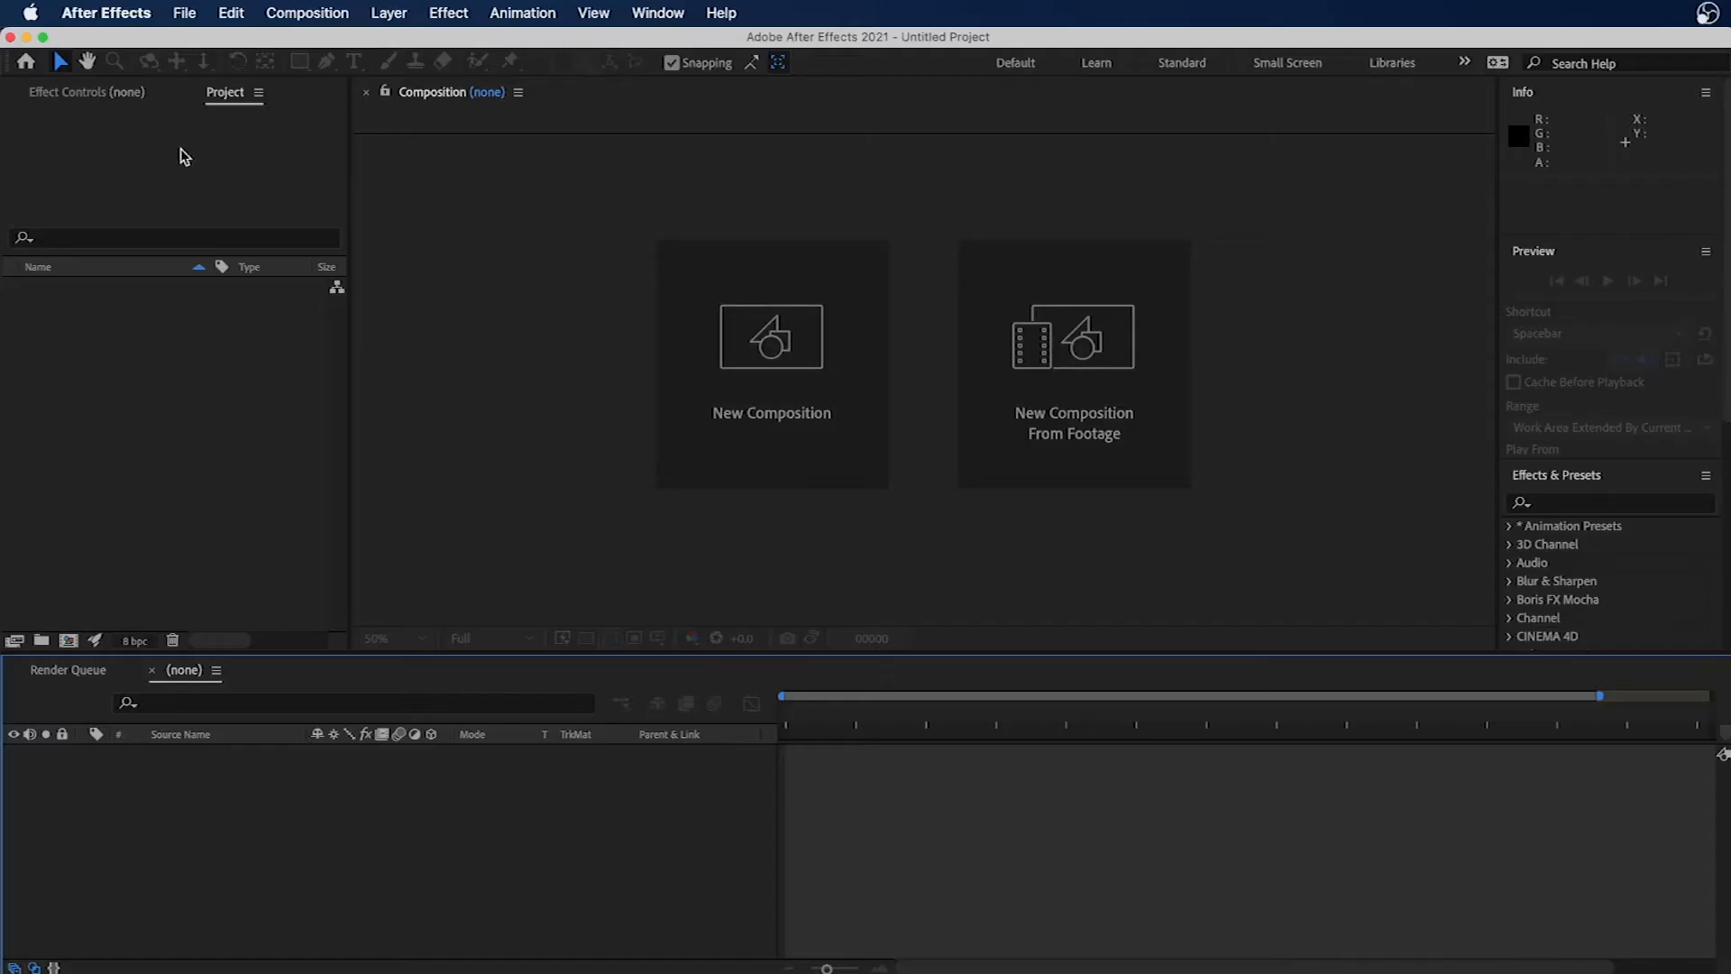
# Create a new After Effects project
pyautogui.click(185, 14)
pyautogui.moveTo(191, 47)
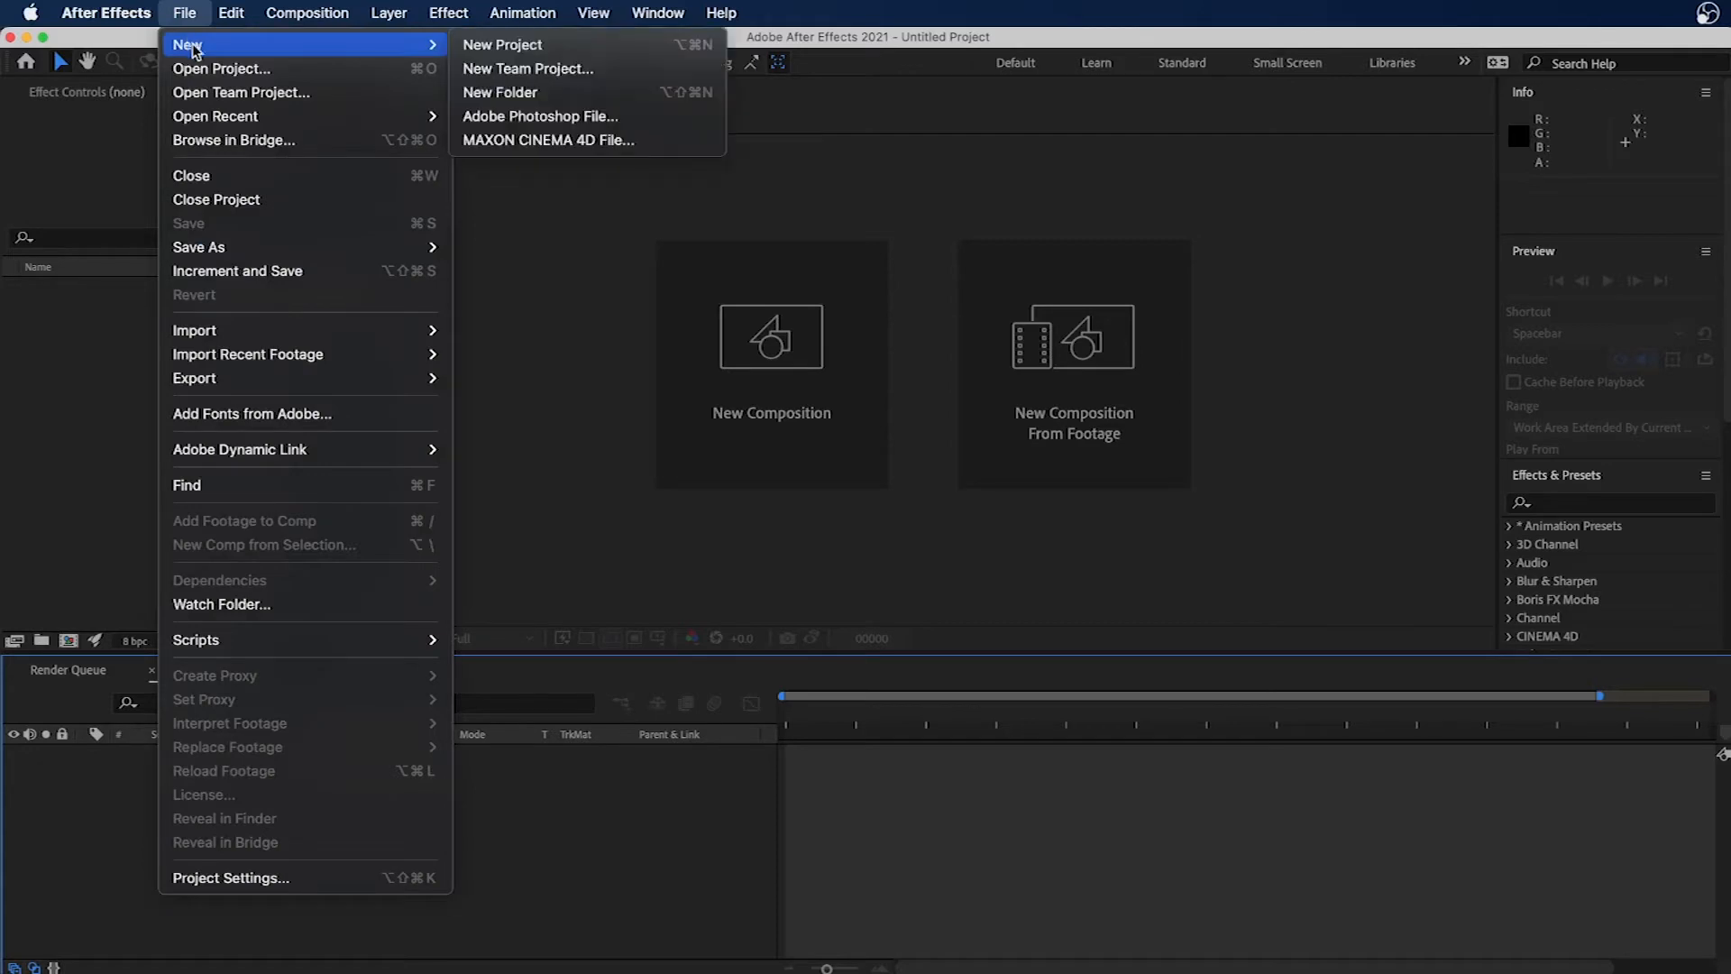
pyautogui.click(555, 50)
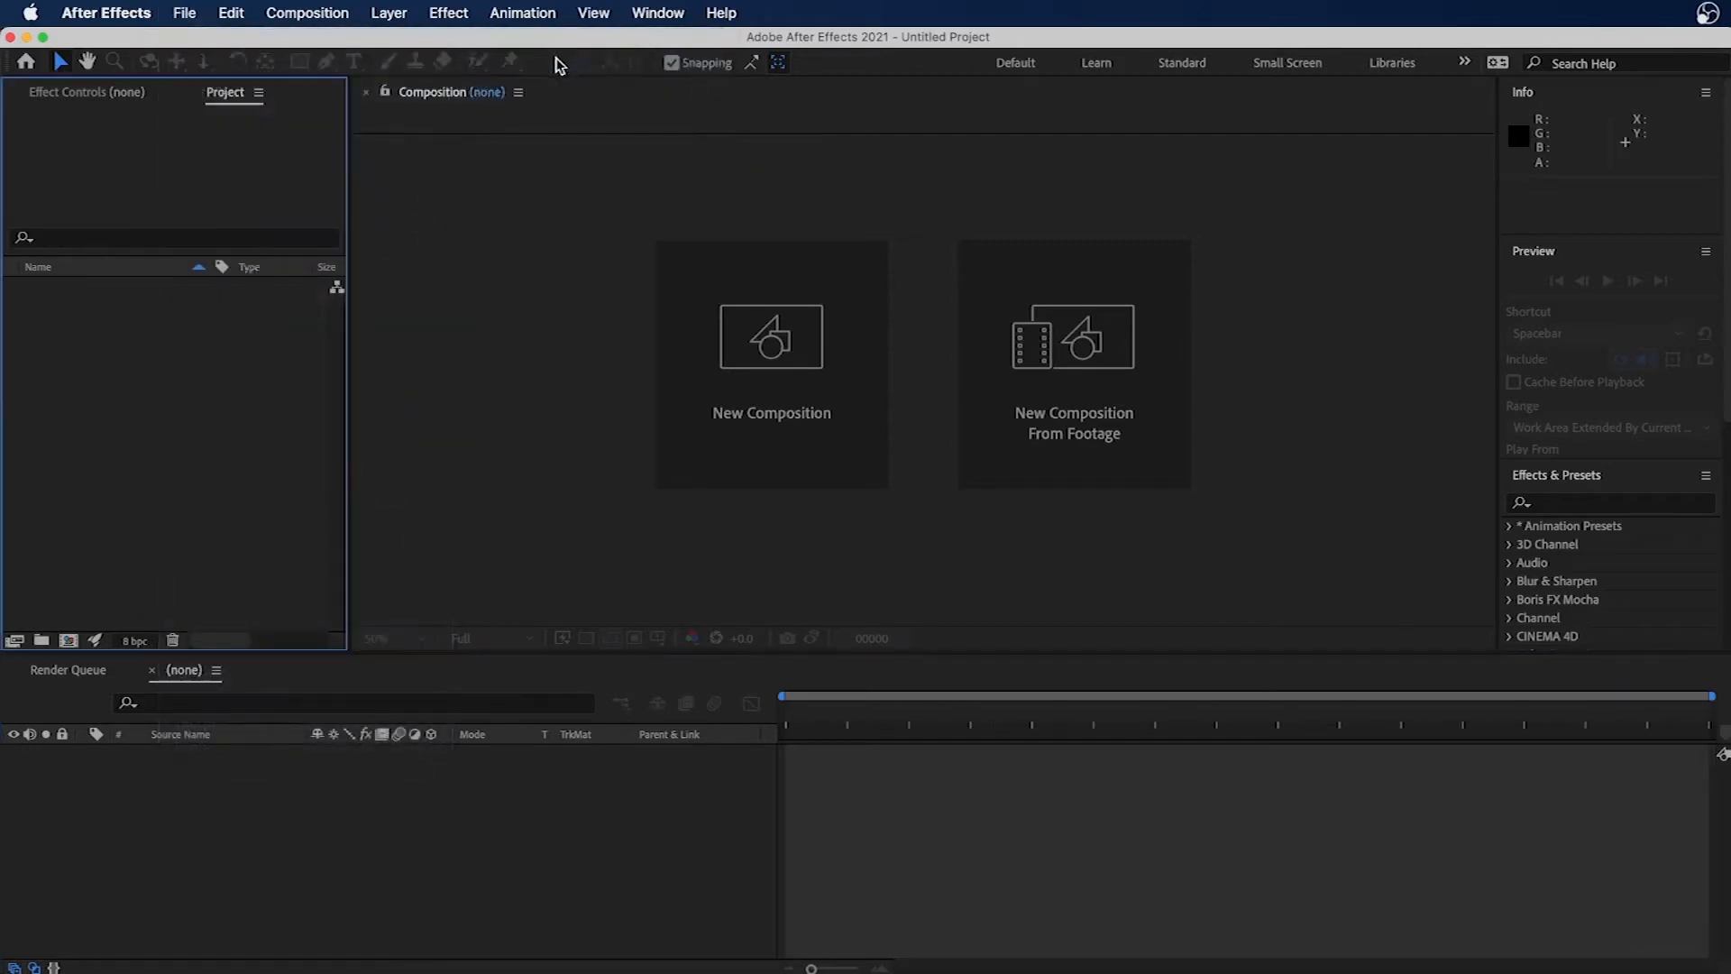
# Create a 300 x 300 px composition named circle with a duration of 150 frames
pyautogui.click(763, 367)
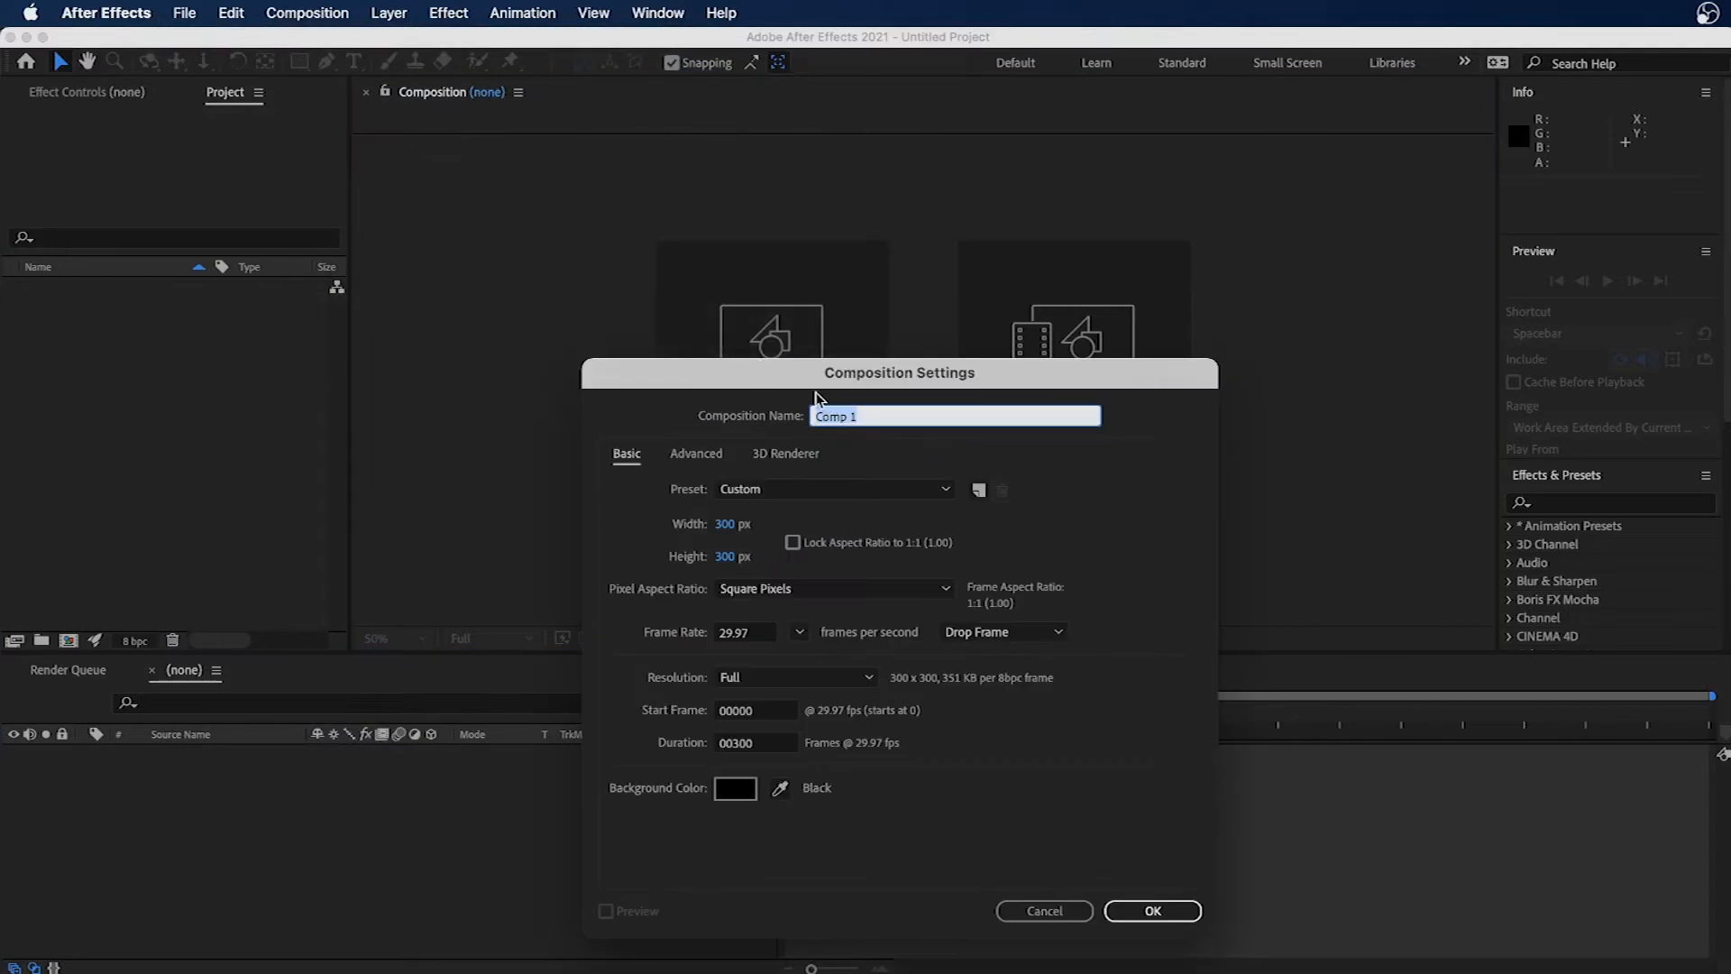
pyautogui.write('c')
pyautogui.write('irb')
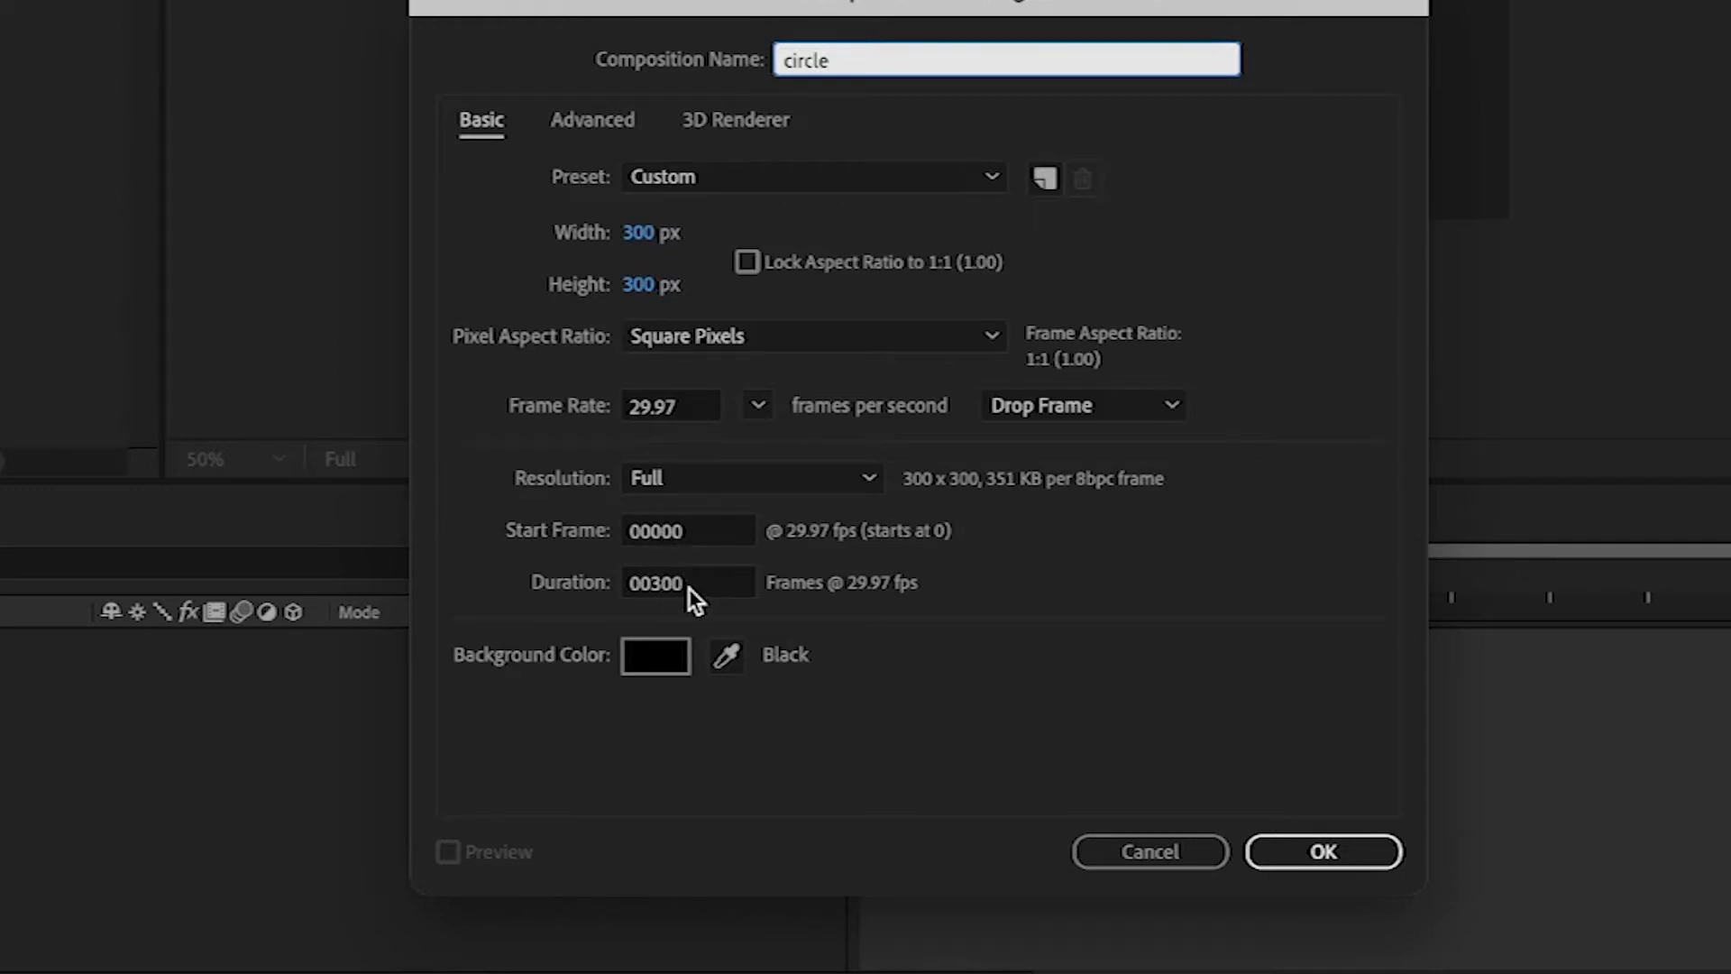
pyautogui.click(659, 587)
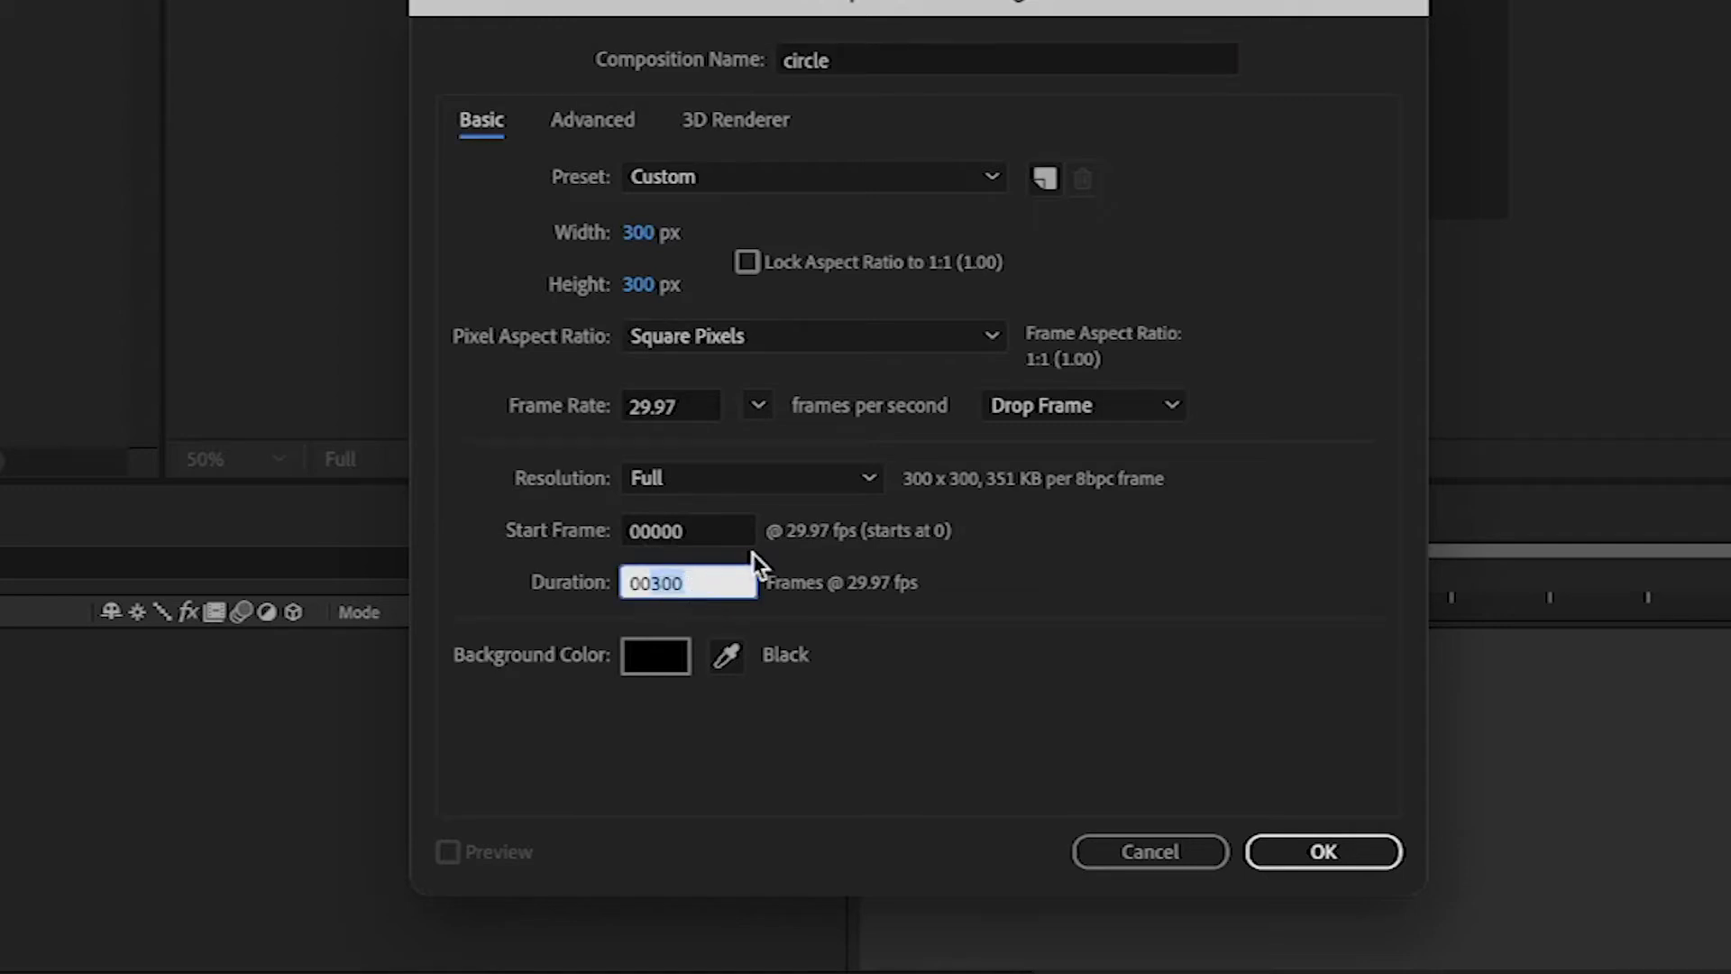
pyautogui.write('150')
pyautogui.click(881, 672)
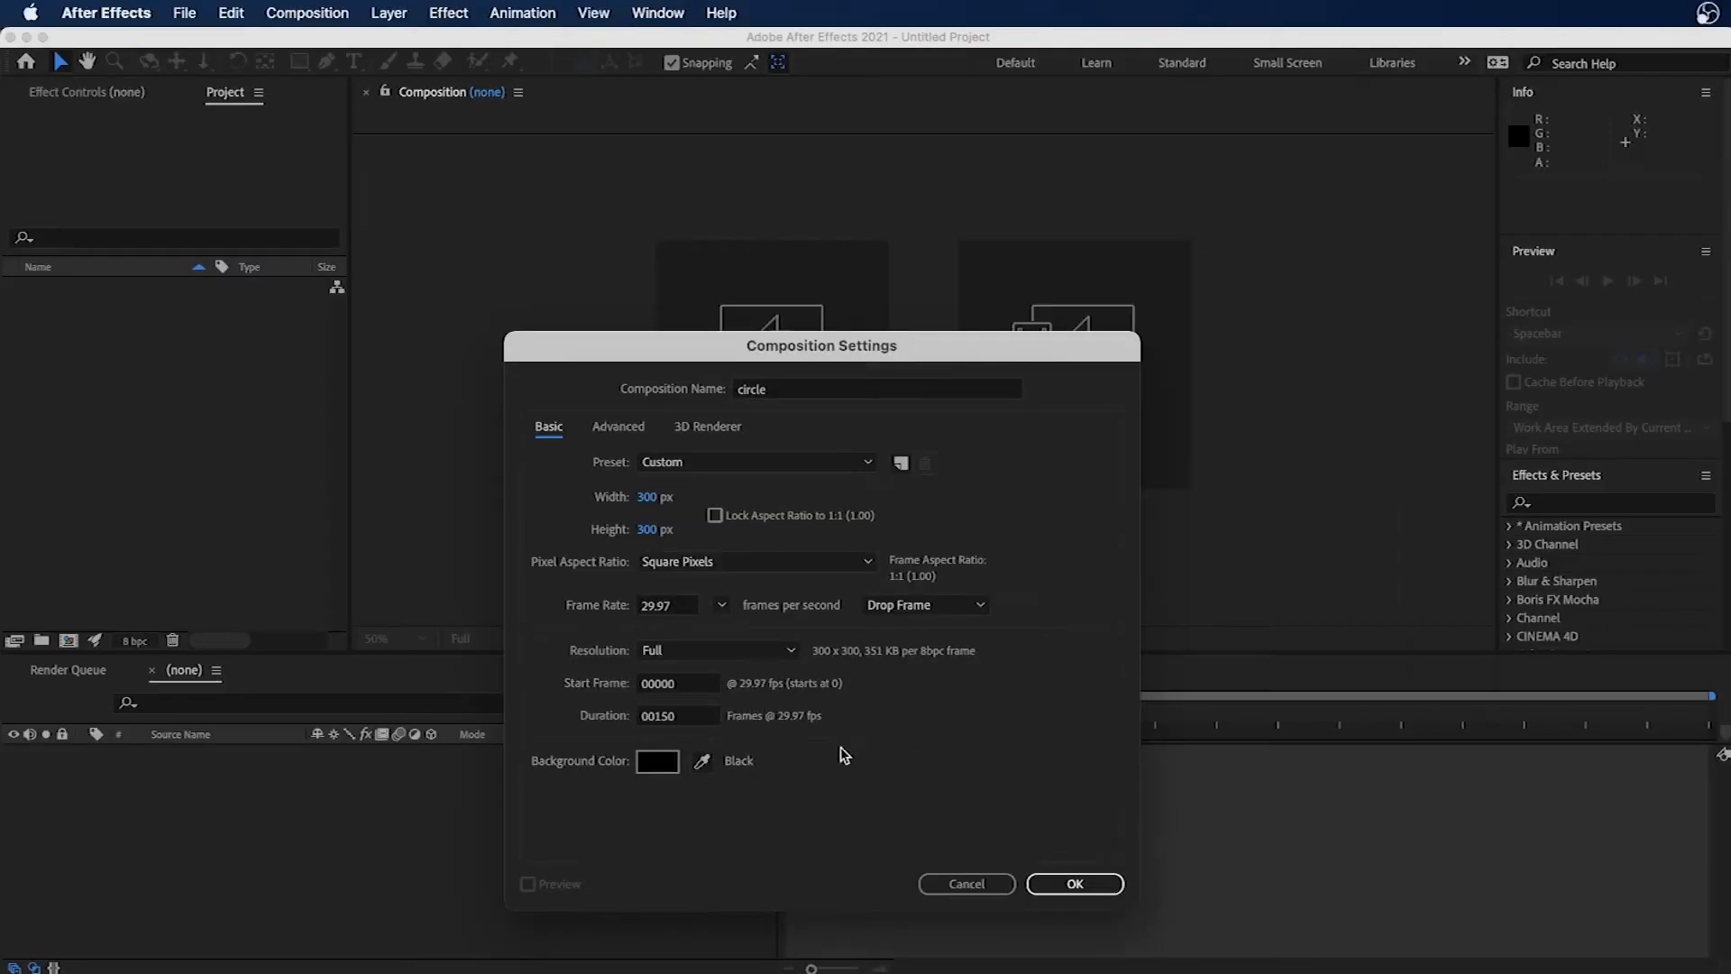
pyautogui.click(1303, 859)
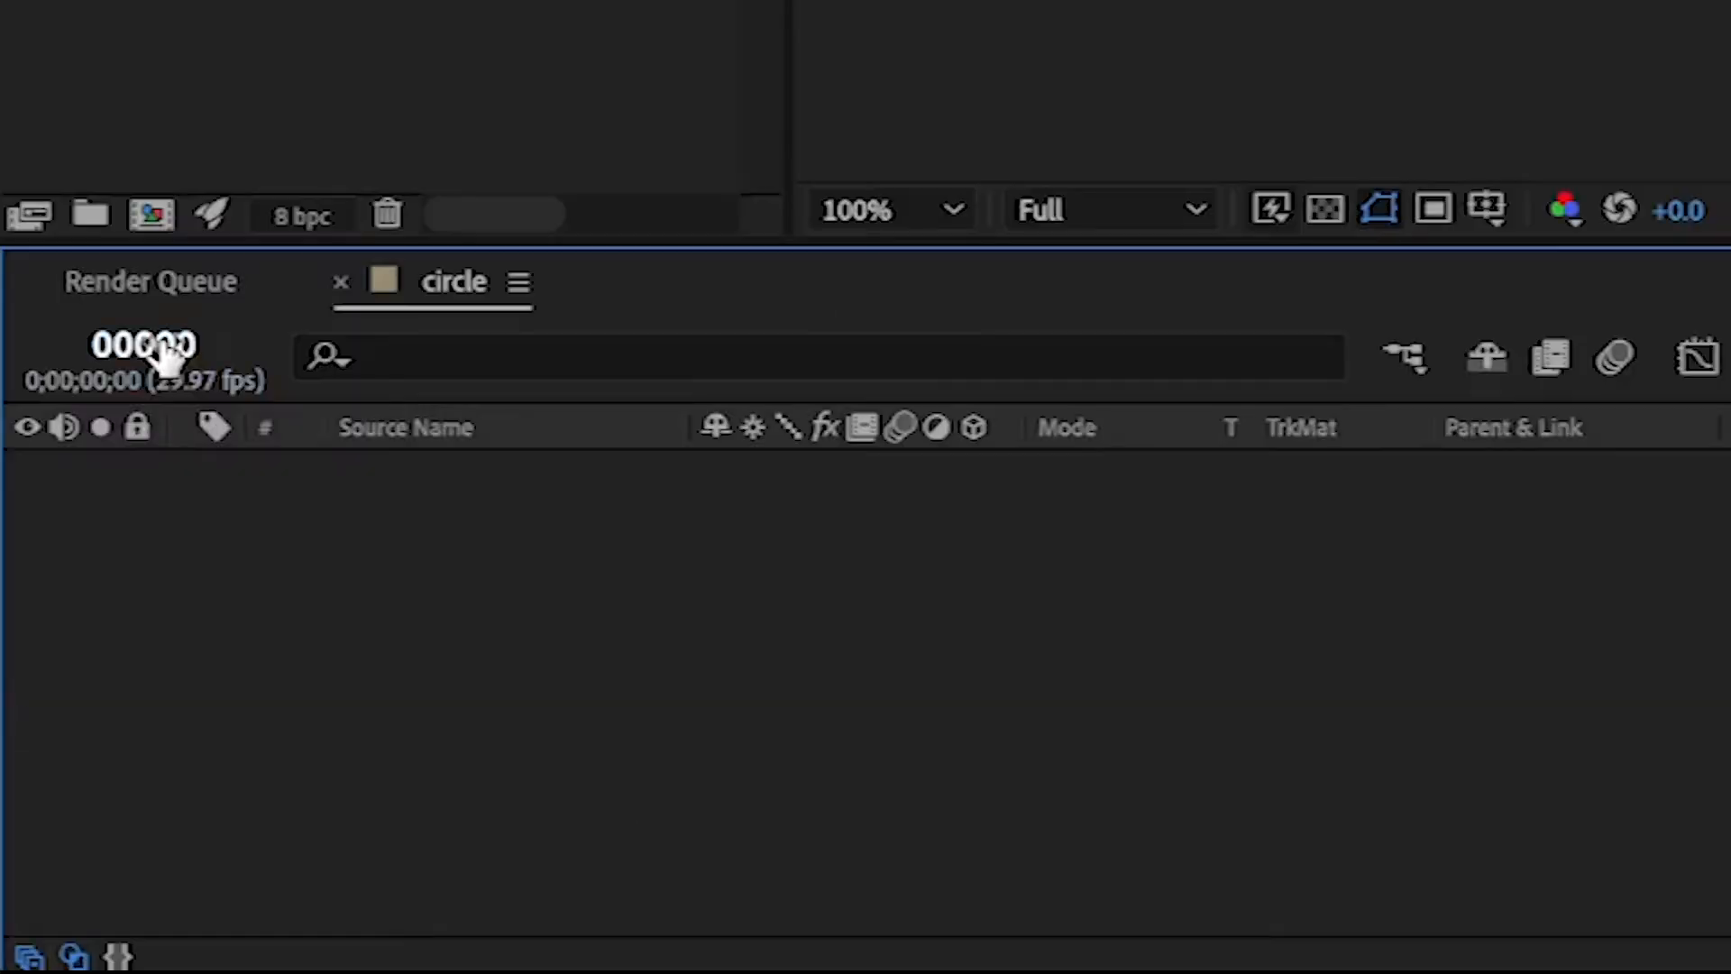
# Review the circle composition's settings with the time display in timecode and restore the frame-number display
pyautogui.keyDown('super'); pyautogui.click(65, 699); pyautogui.keyUp('super')
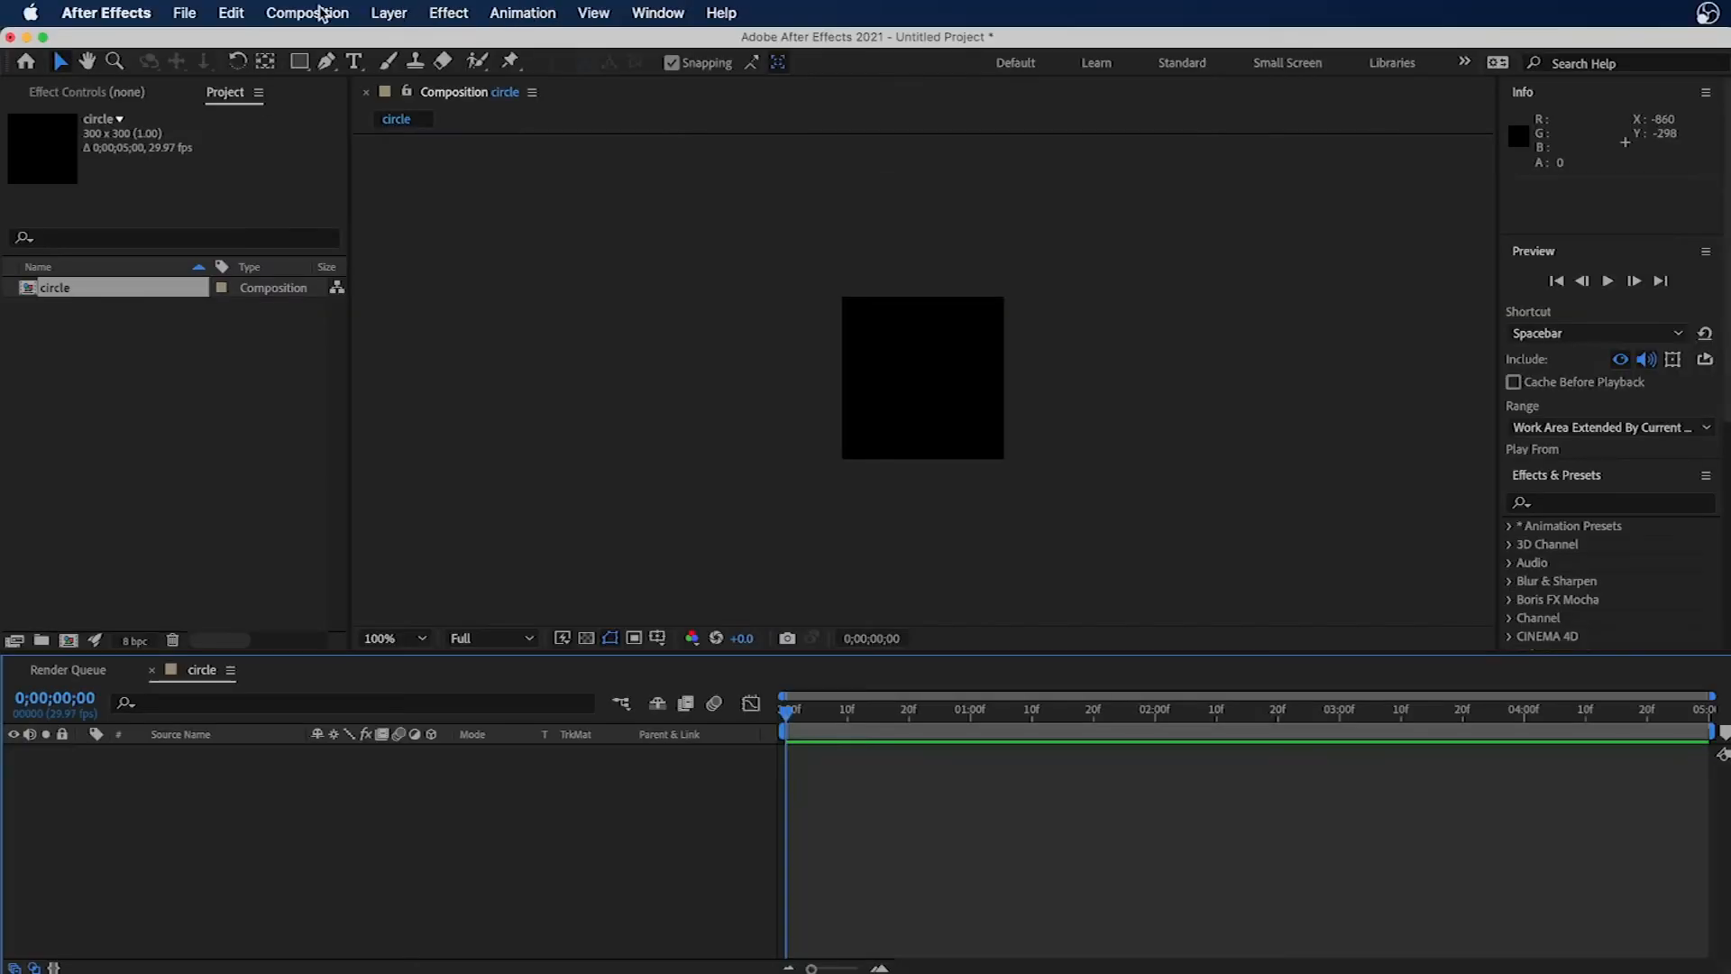
pyautogui.click(320, 12)
pyautogui.click(335, 80)
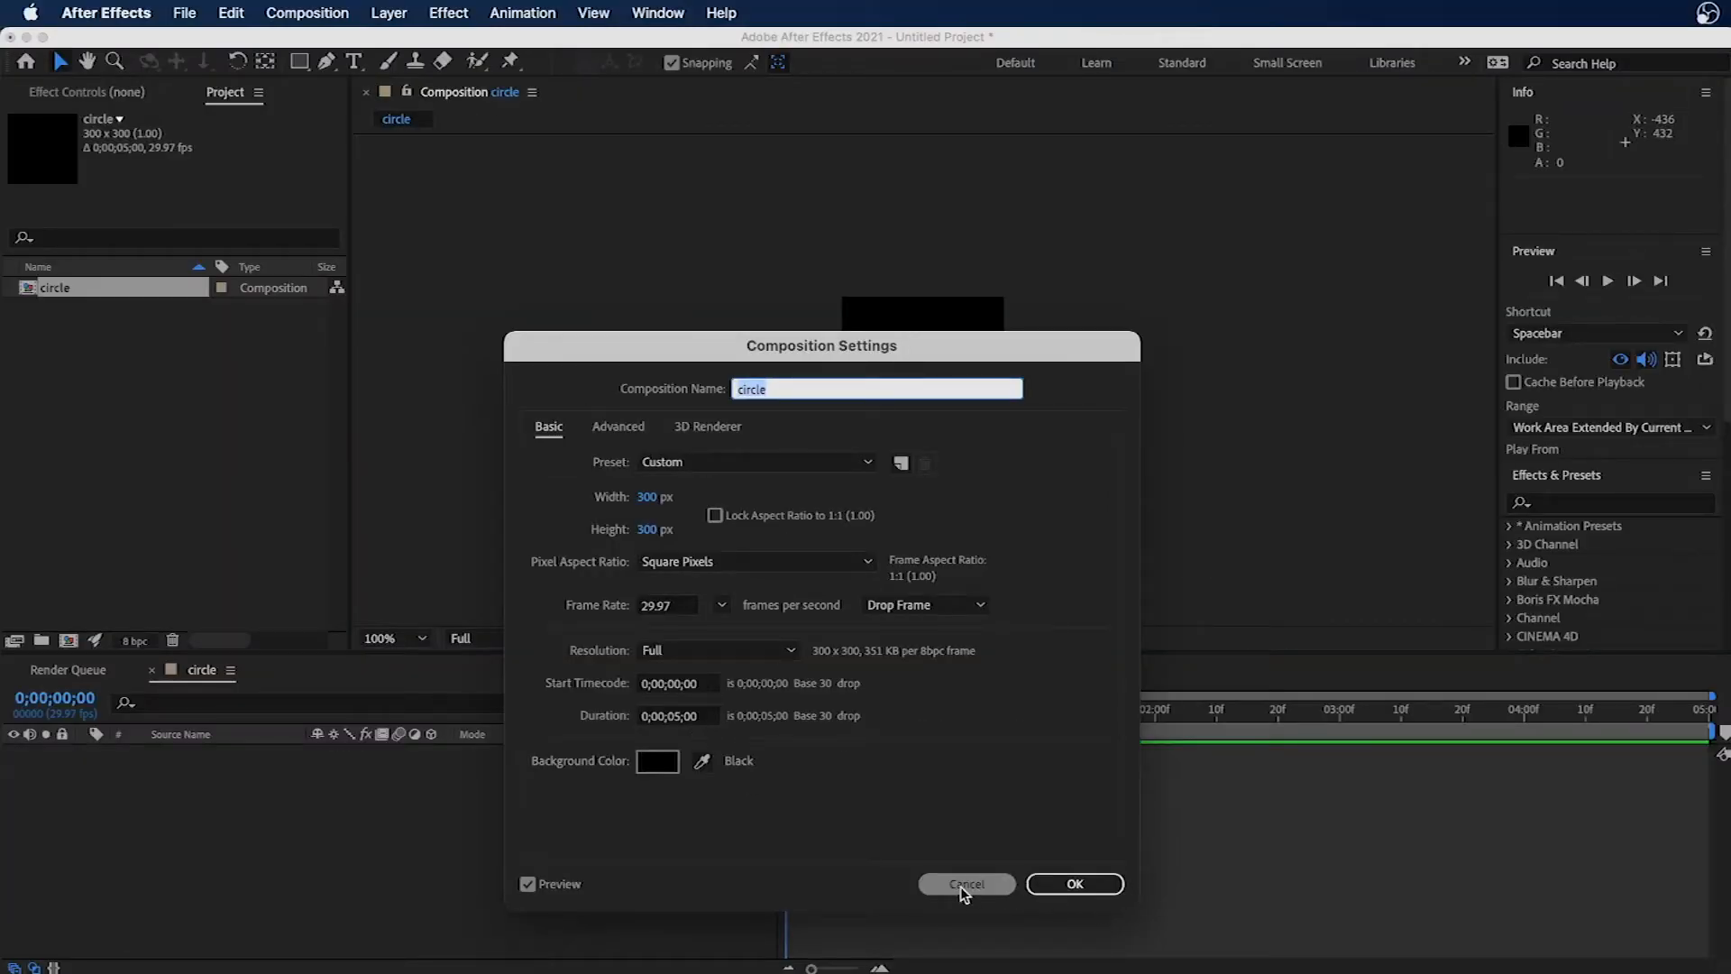
pyautogui.click(963, 884)
pyautogui.keyDown('super'); pyautogui.click(64, 704); pyautogui.keyUp('super')
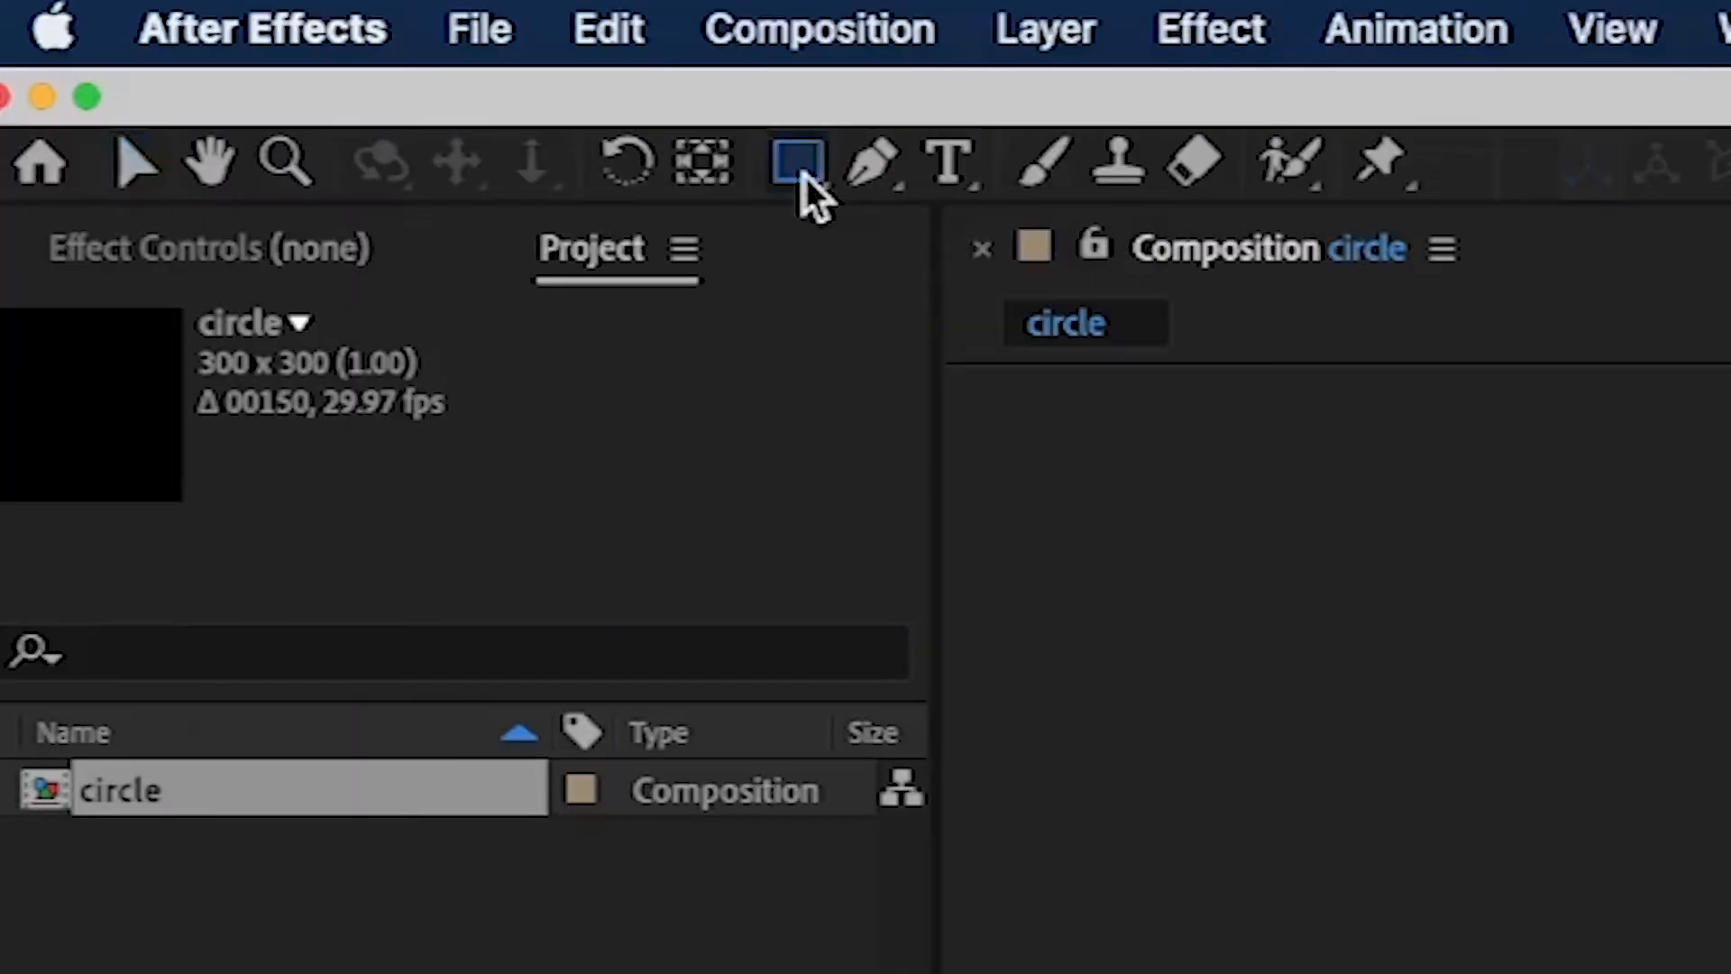
# Draw a green circle about 237 px wide with the Ellipse tool and move it to the composition's center
pyautogui.click(300, 61)
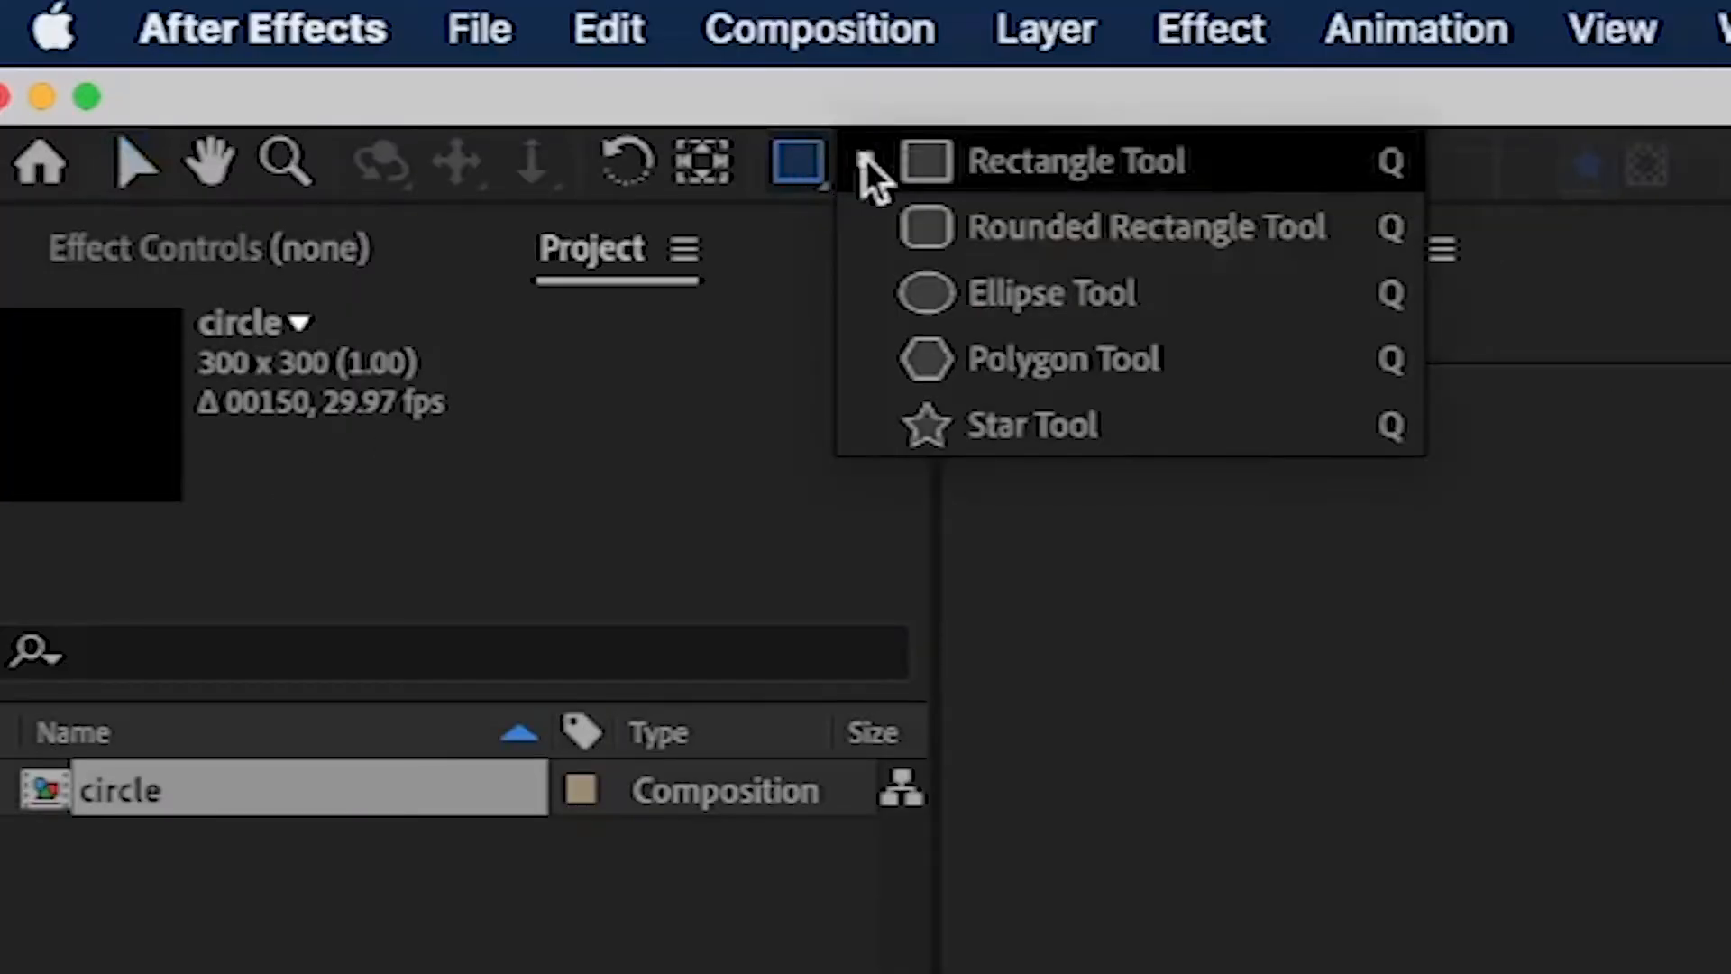
pyautogui.click(1024, 306)
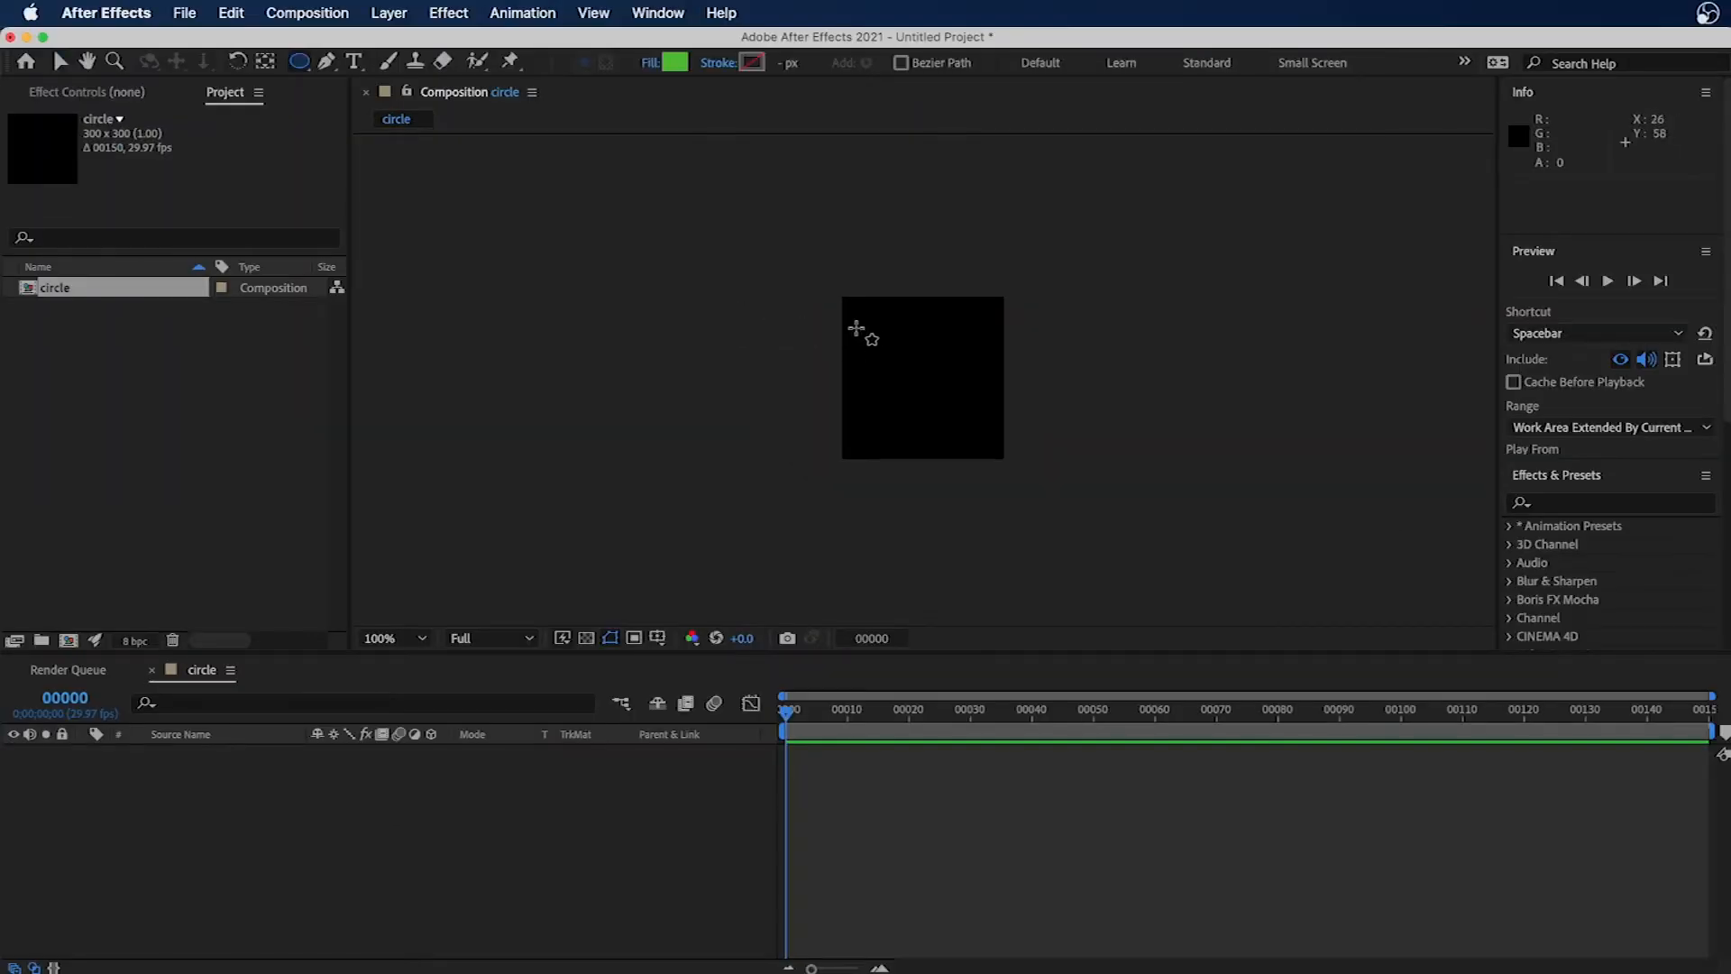
pyautogui.moveTo(857, 322); pyautogui.dragTo(986, 445)
pyautogui.click(60, 60)
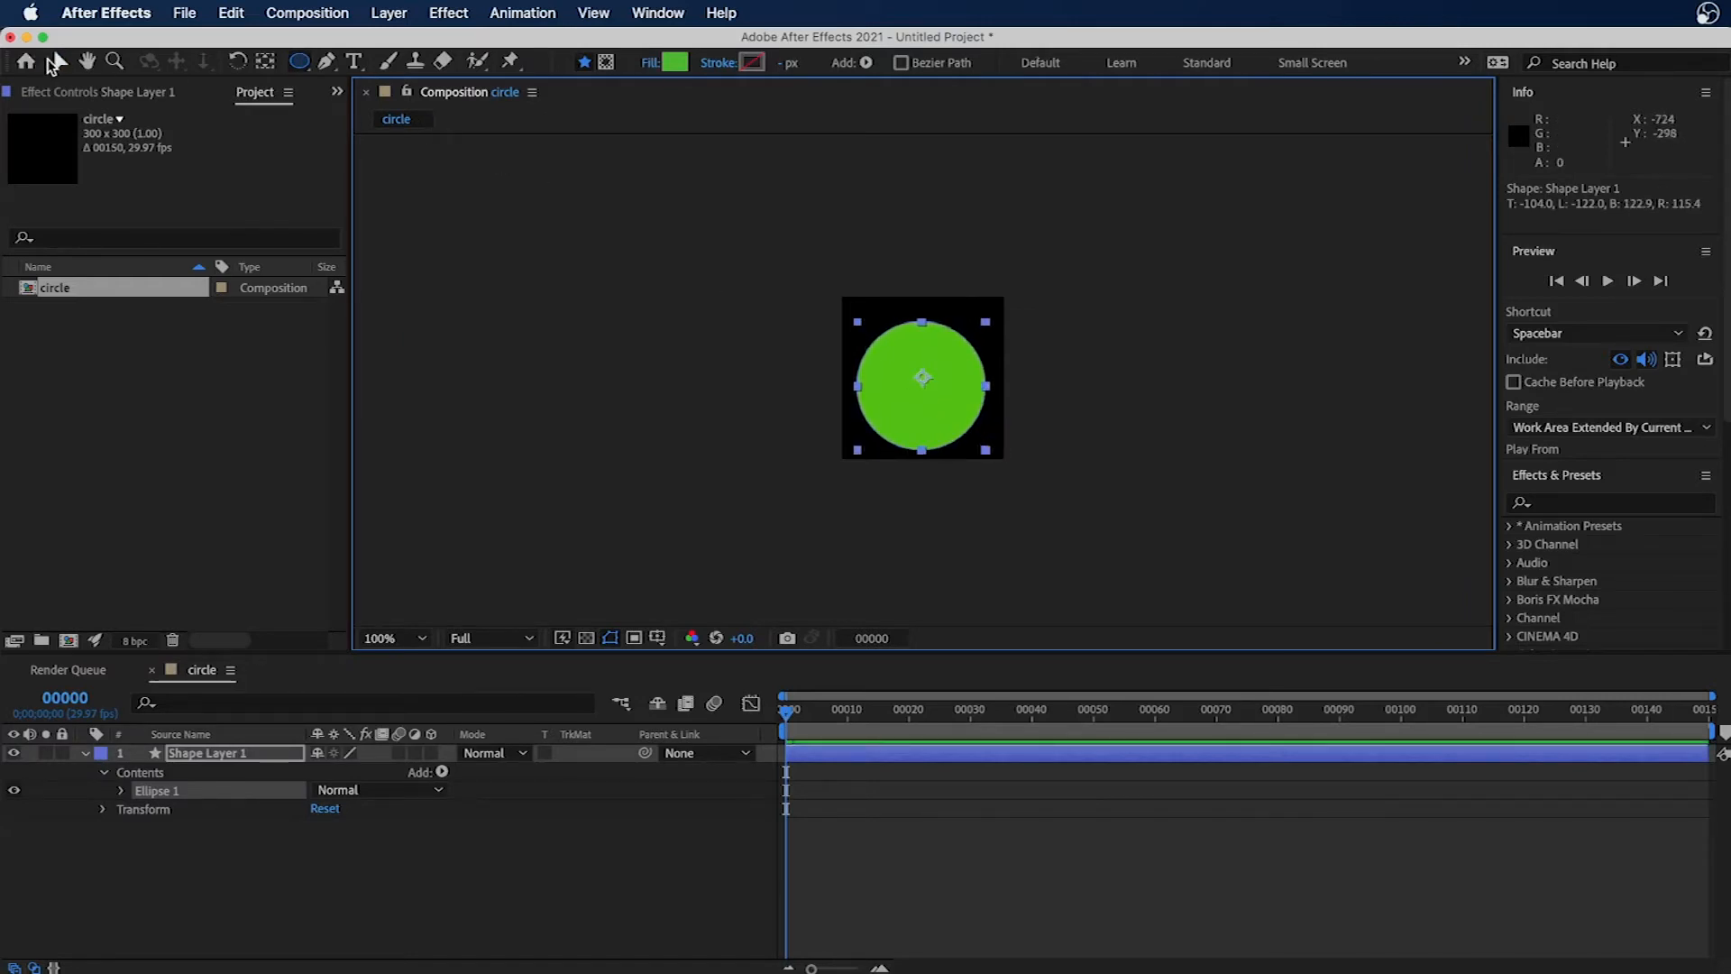
pyautogui.moveTo(890, 394); pyautogui.dragTo(895, 387)
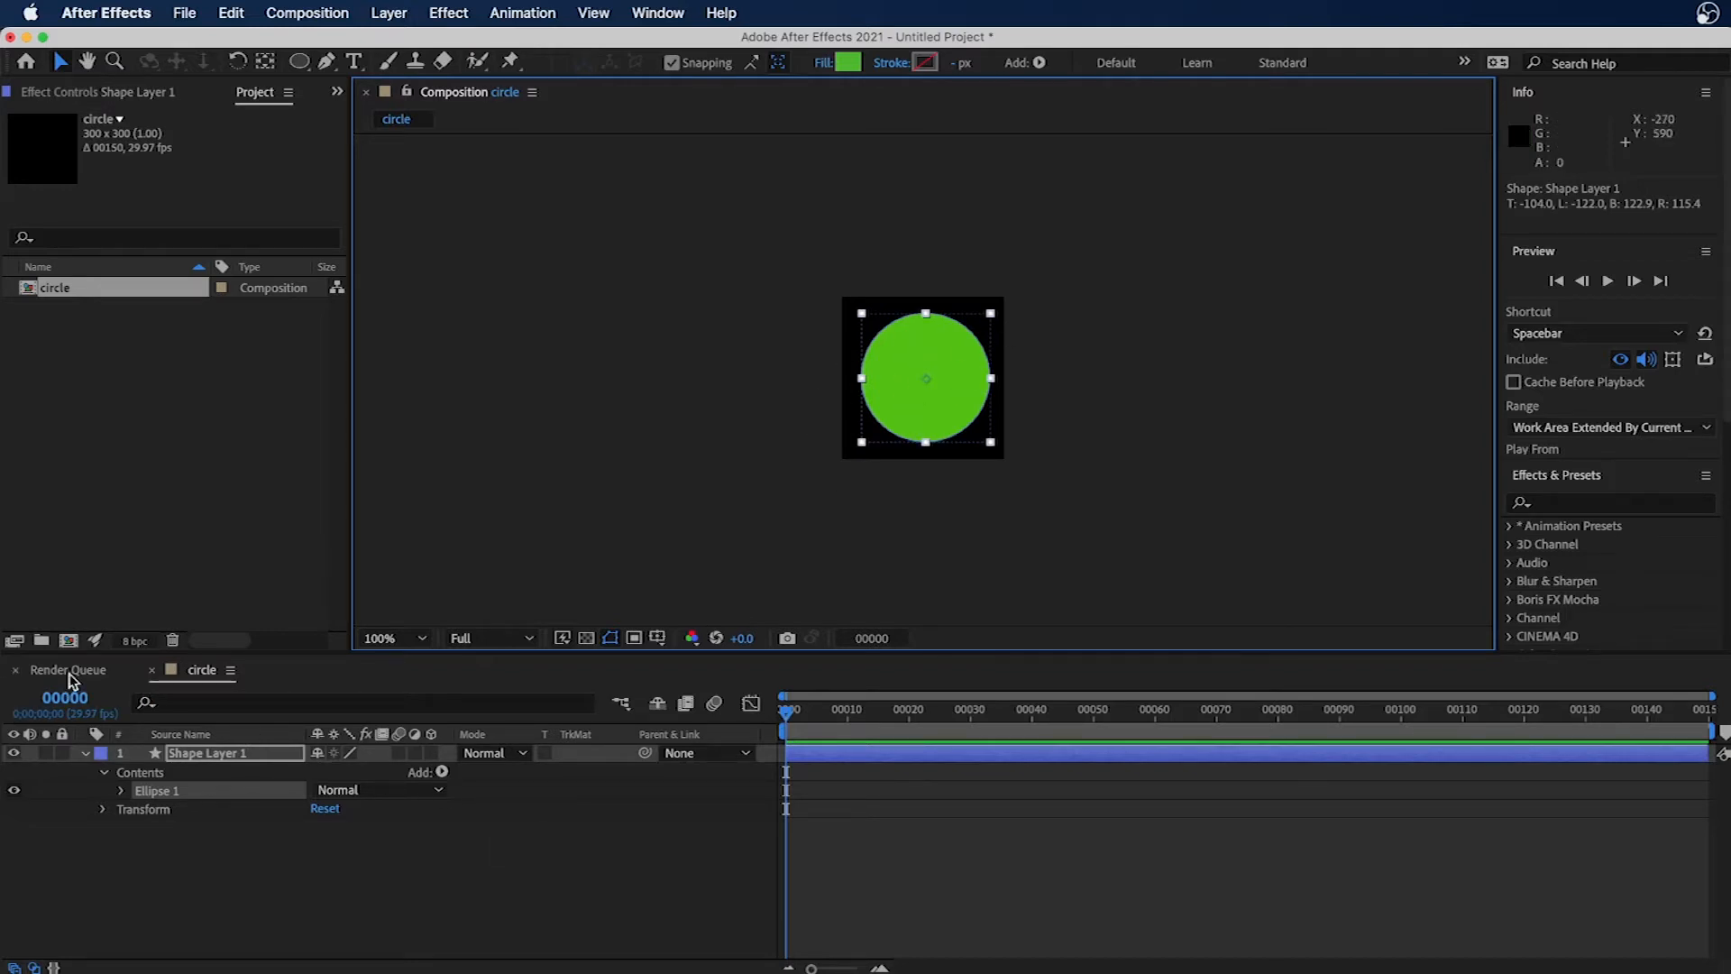
# Close the Render Queue and scrub the timeline to its end and back to frame 0
pyautogui.click(16, 671)
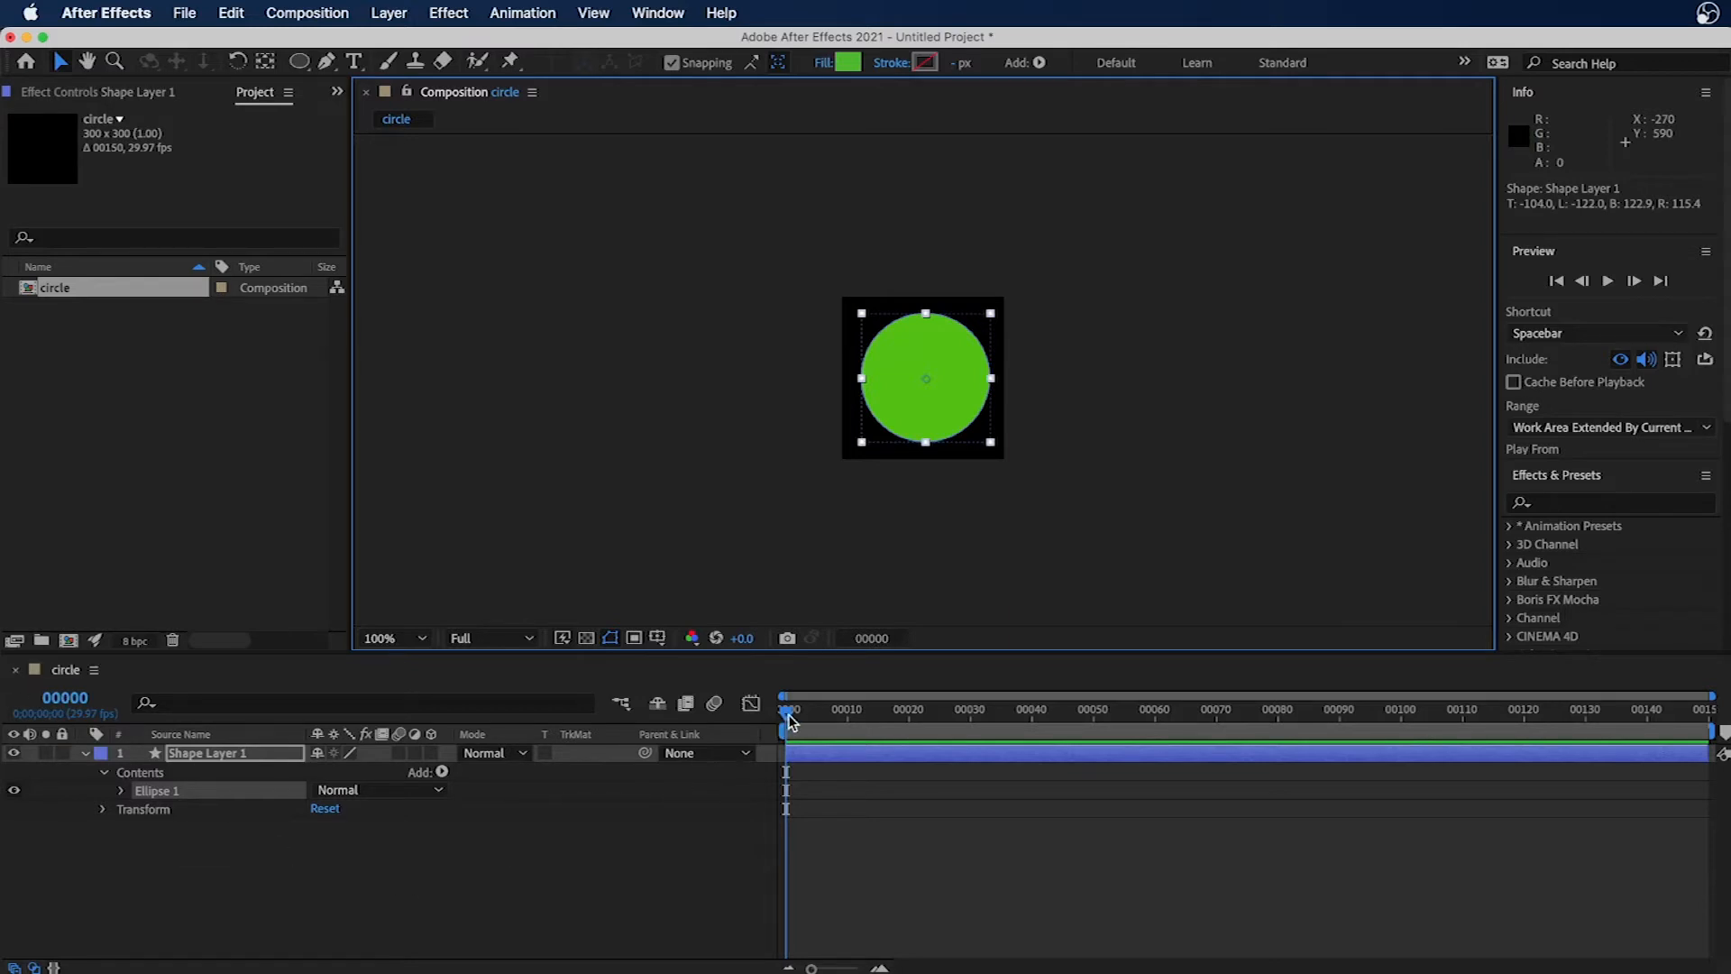
pyautogui.moveTo(787, 718); pyautogui.dragTo(940, 742)
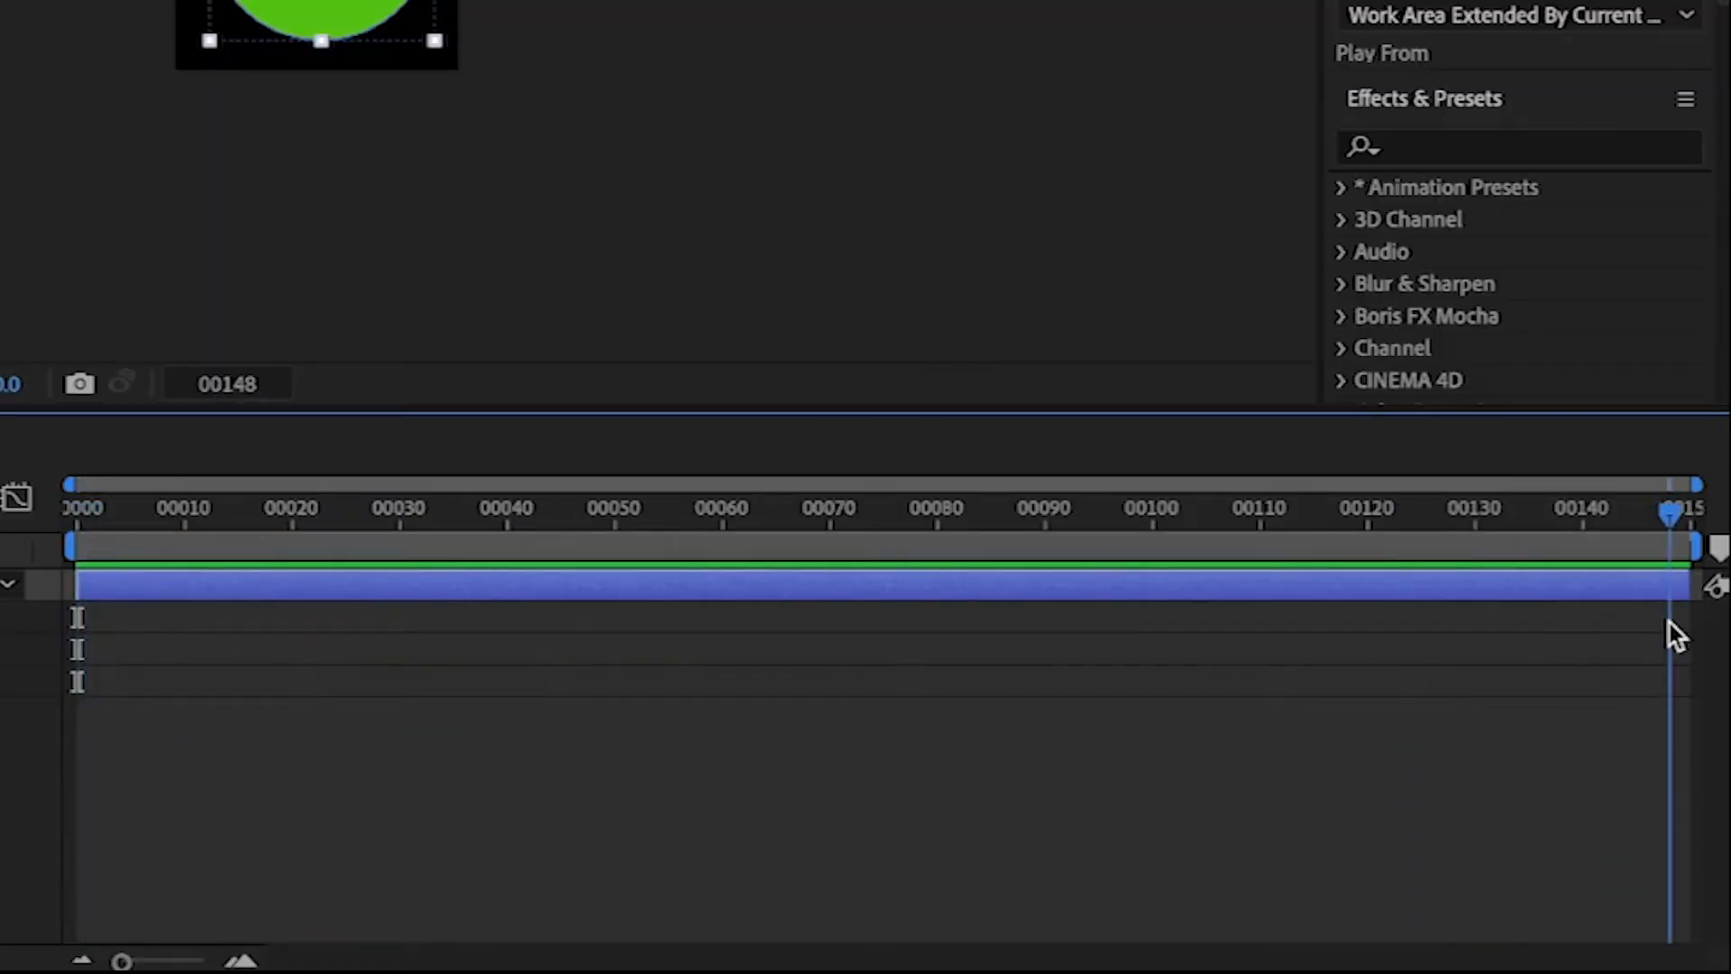
pyautogui.moveTo(347, 569); pyautogui.dragTo(13, 568)
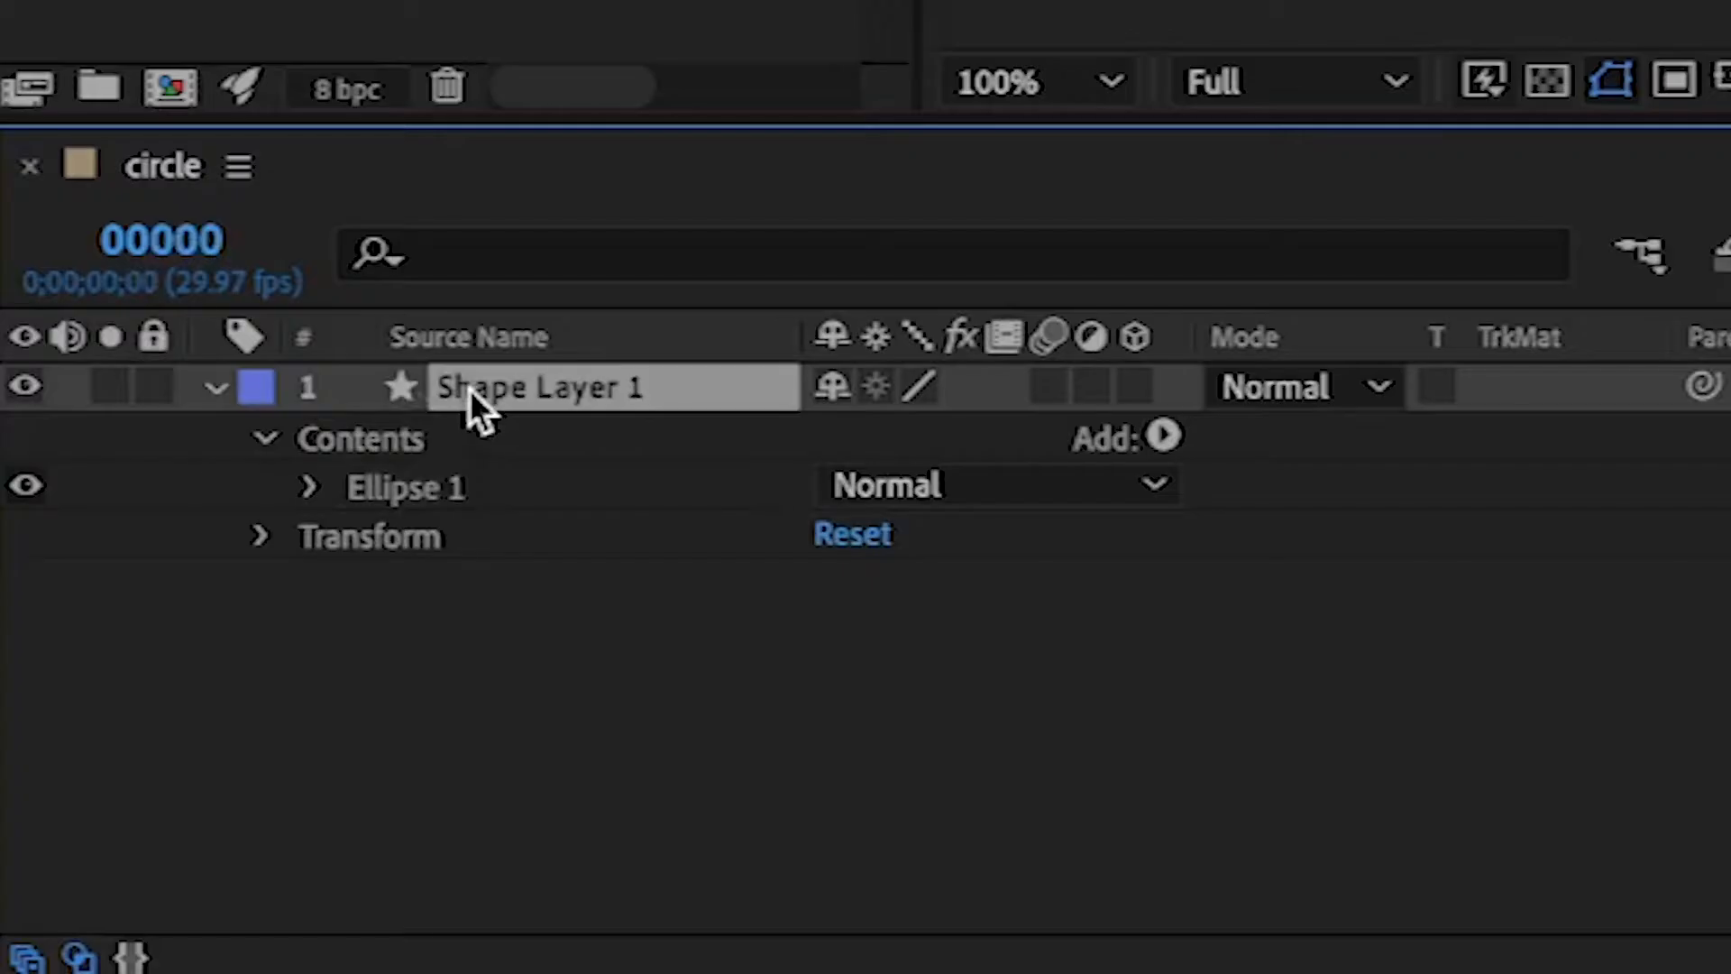
# Expand the Transform properties of Shape Layer 1
pyautogui.click(221, 393)
pyautogui.click(216, 392)
pyautogui.click(217, 392)
pyautogui.click(217, 392)
pyautogui.click(267, 541)
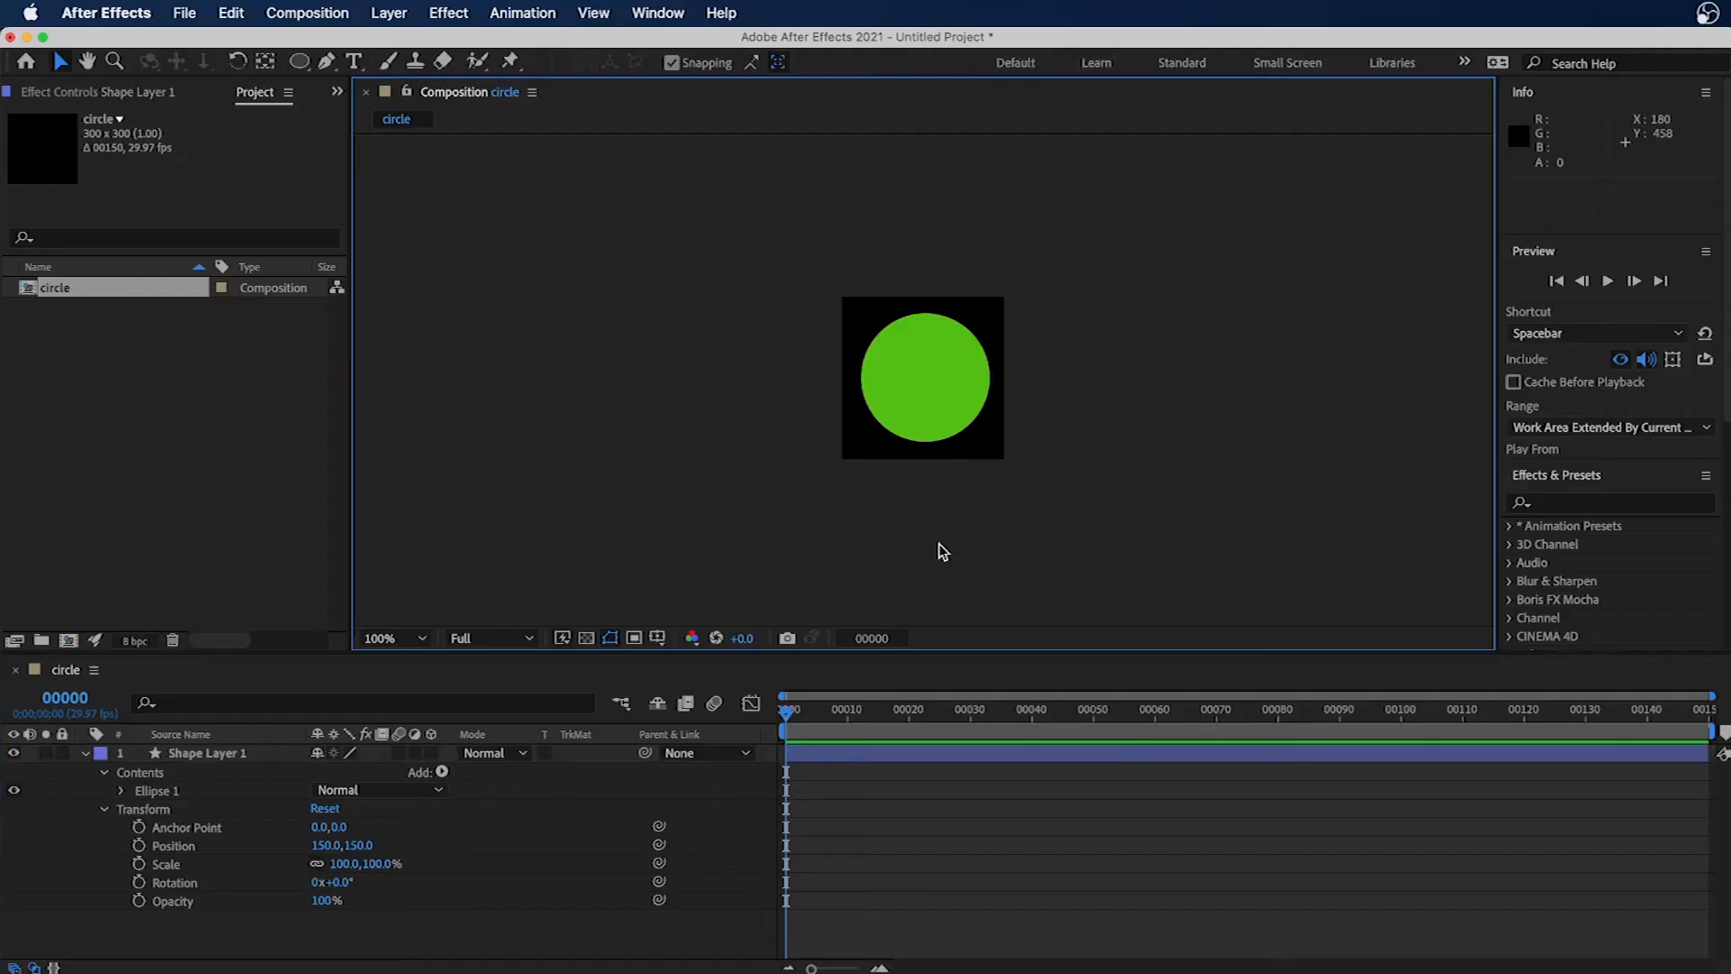
pyautogui.click(956, 383)
pyautogui.click(916, 482)
pyautogui.click(924, 416)
pyautogui.click(900, 495)
pyautogui.click(924, 414)
pyautogui.click(908, 511)
pyautogui.click(922, 413)
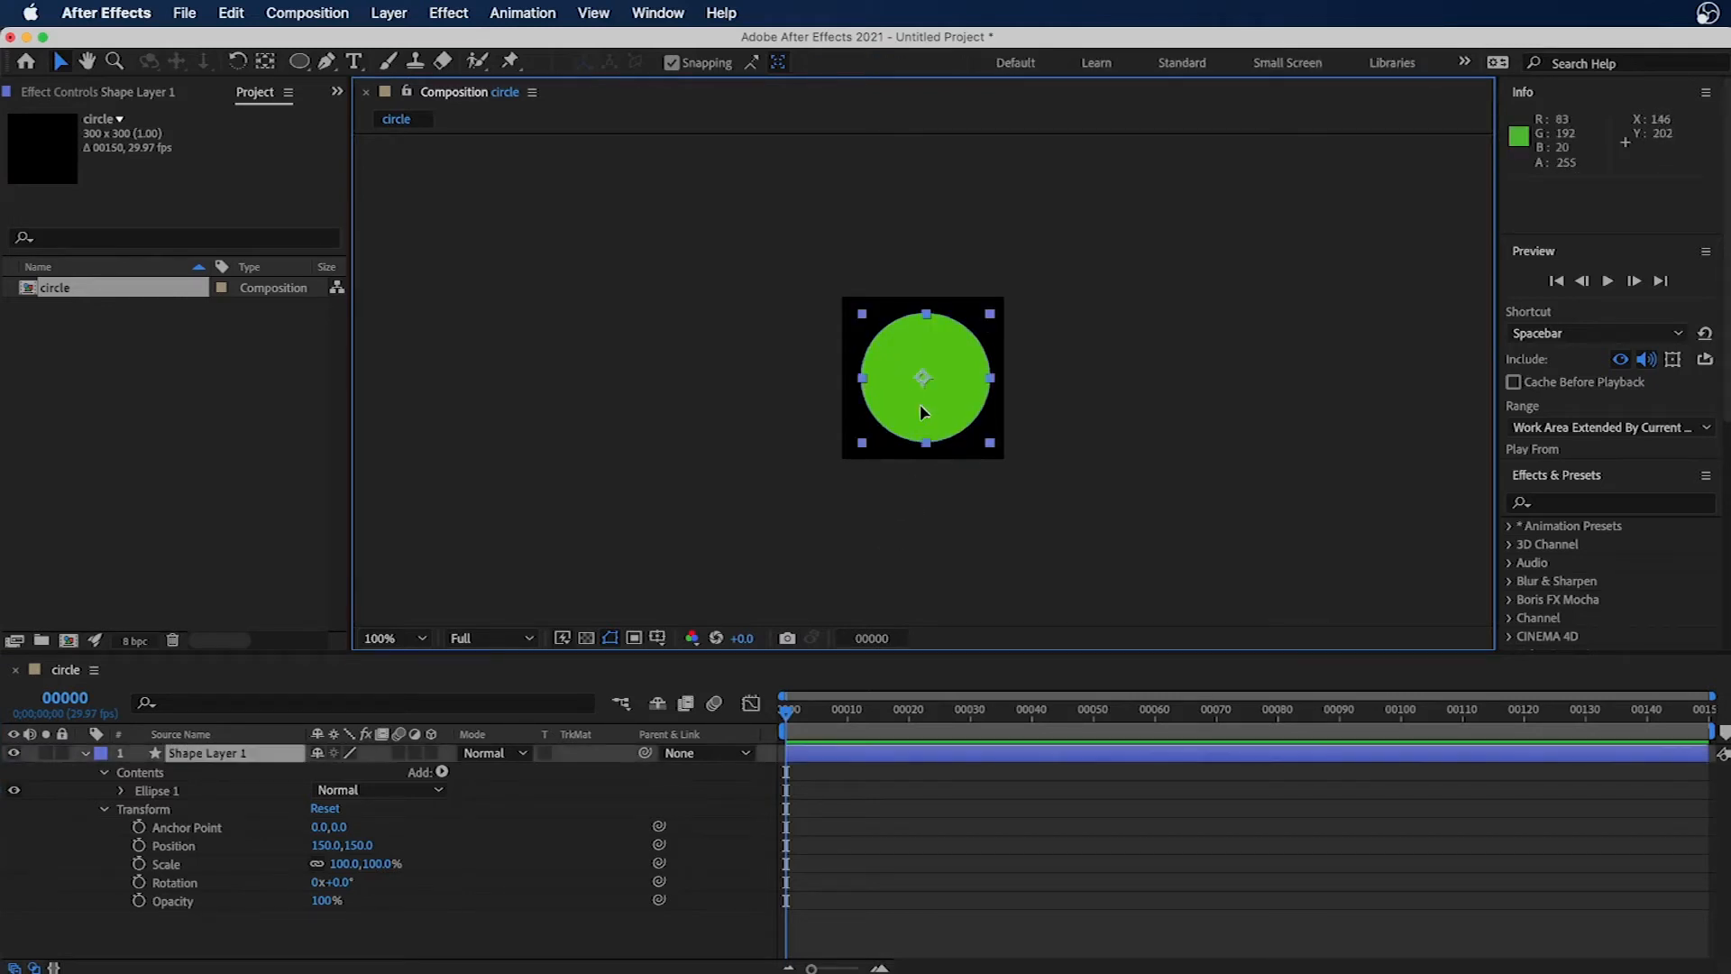
pyautogui.click(1138, 510)
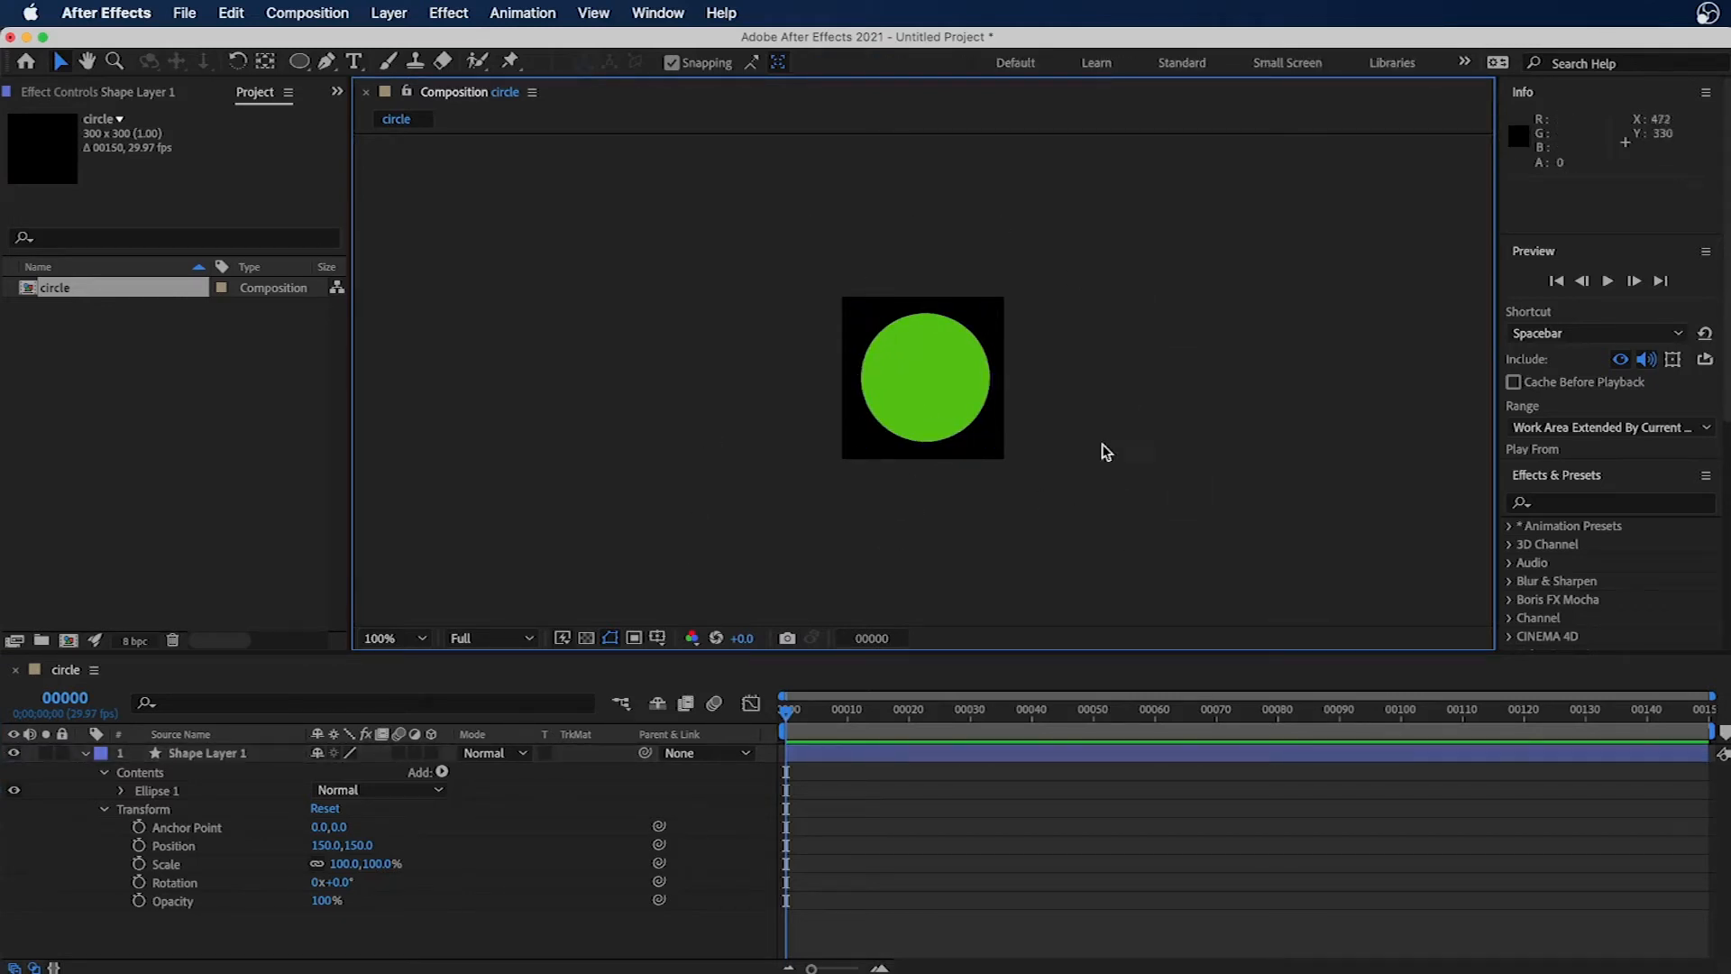
# Keyframe the circle layer's Scale at 100% at frame 0 and again at frame 149
pyautogui.click(959, 361)
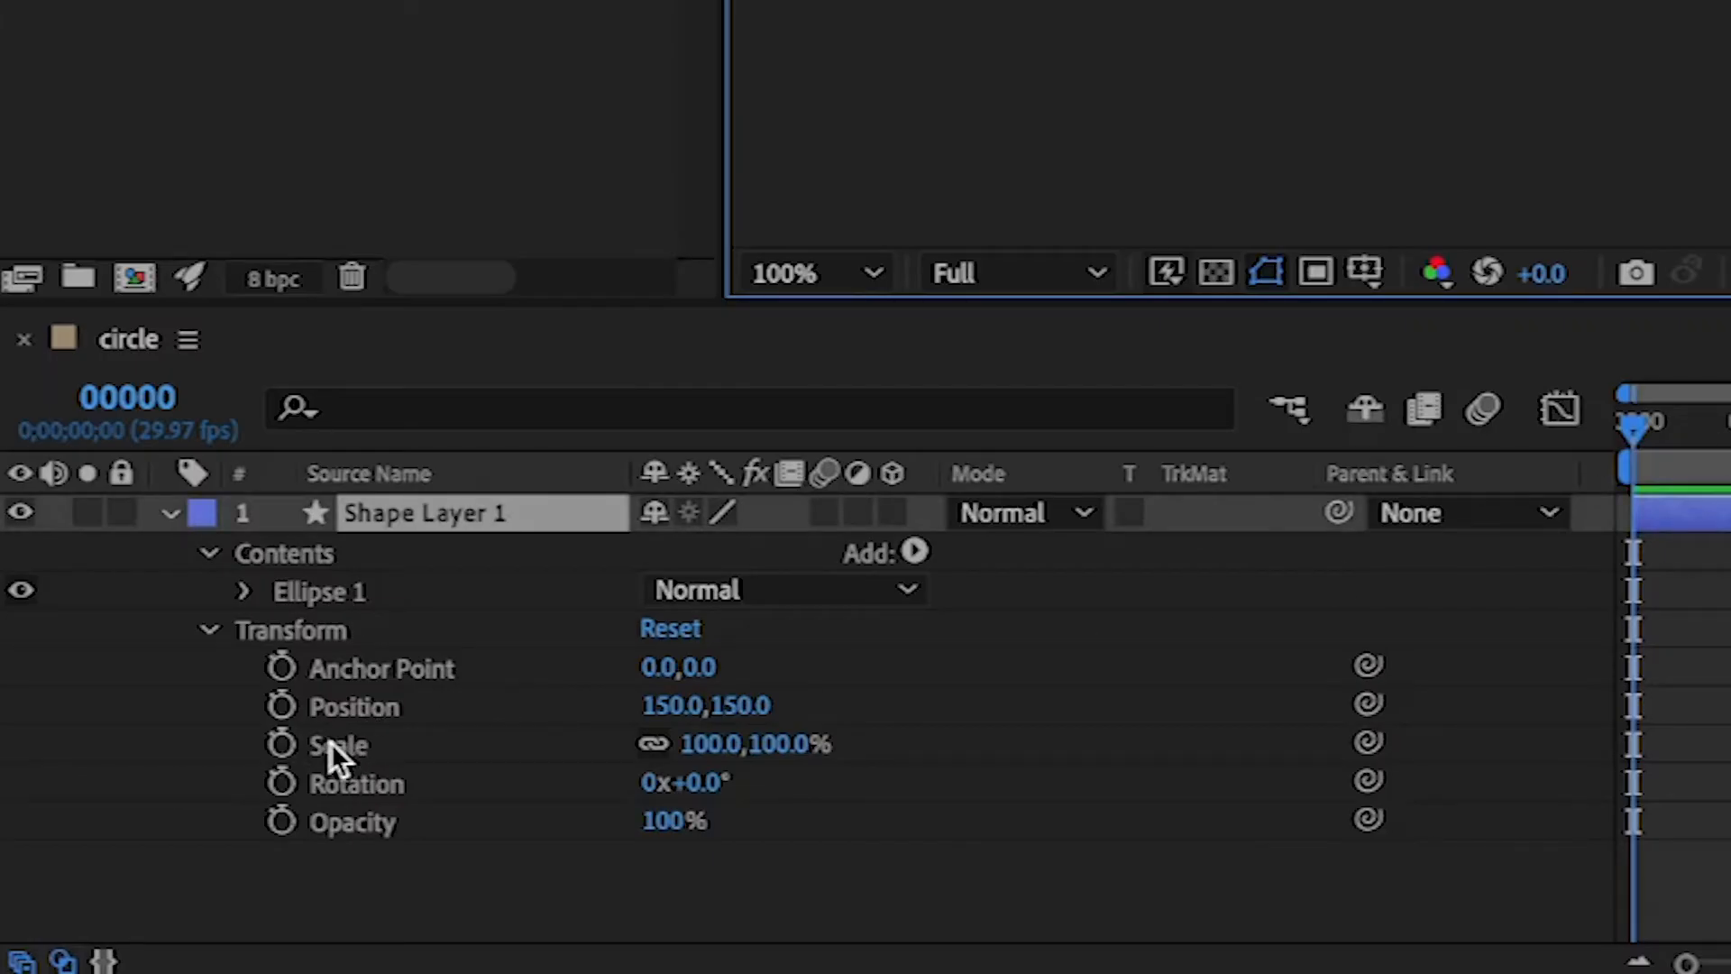
pyautogui.click(281, 745)
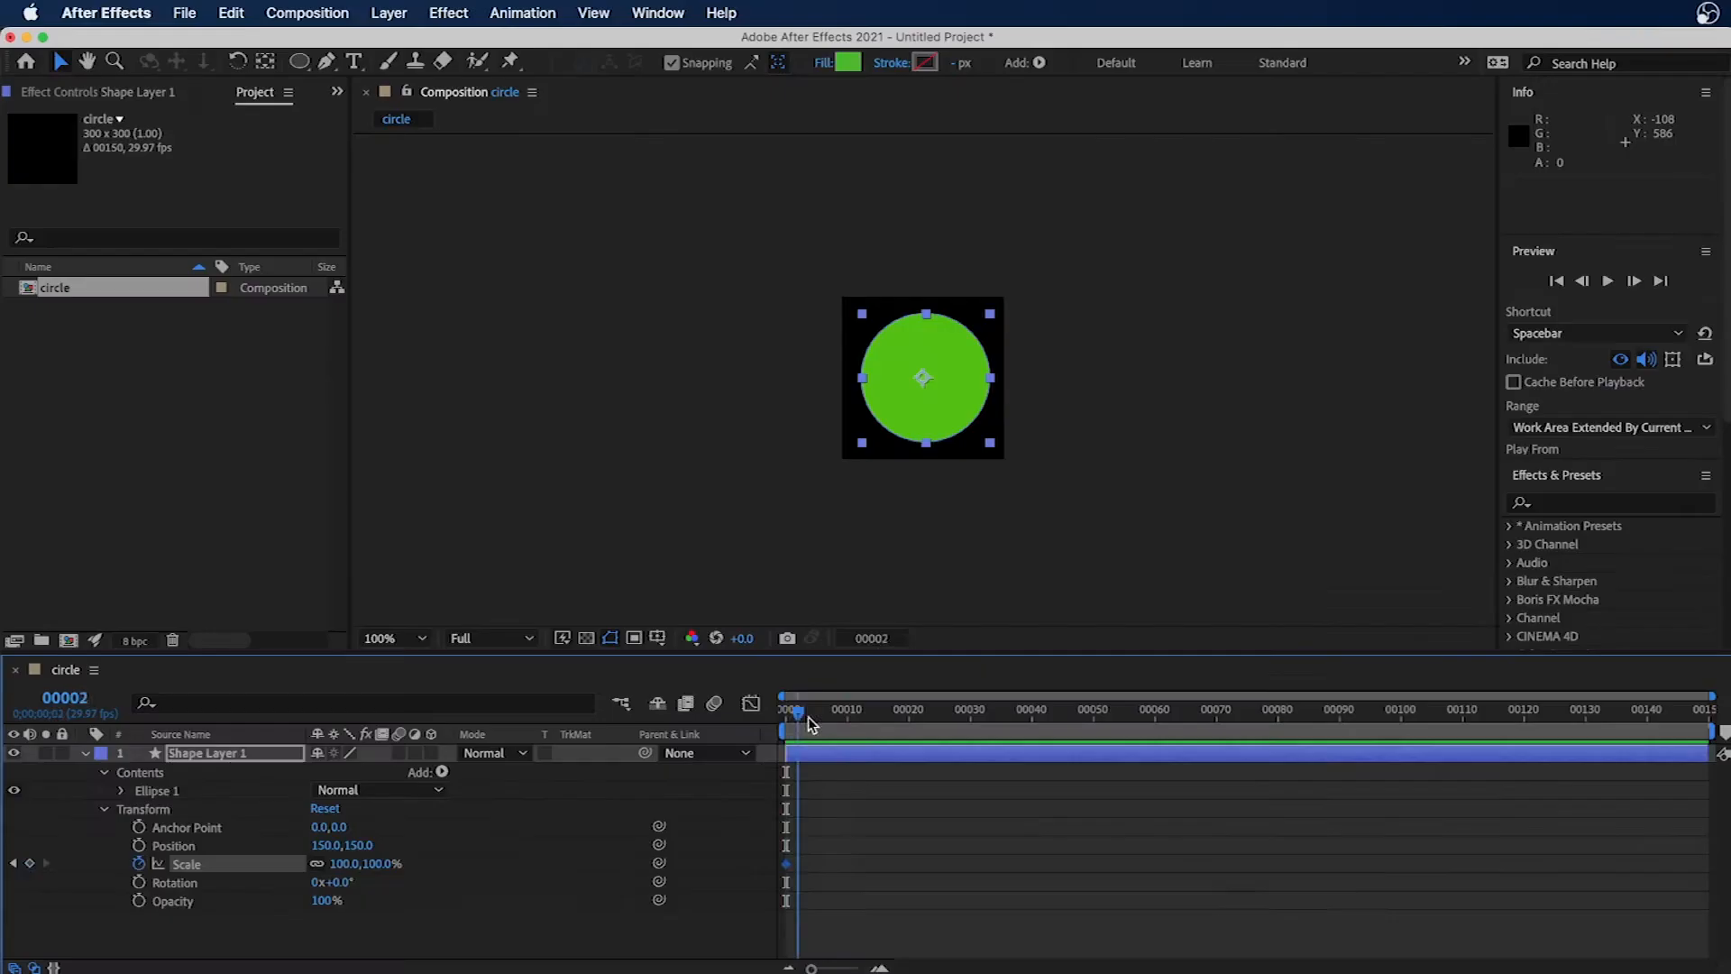
pyautogui.moveTo(794, 710); pyautogui.dragTo(1723, 757)
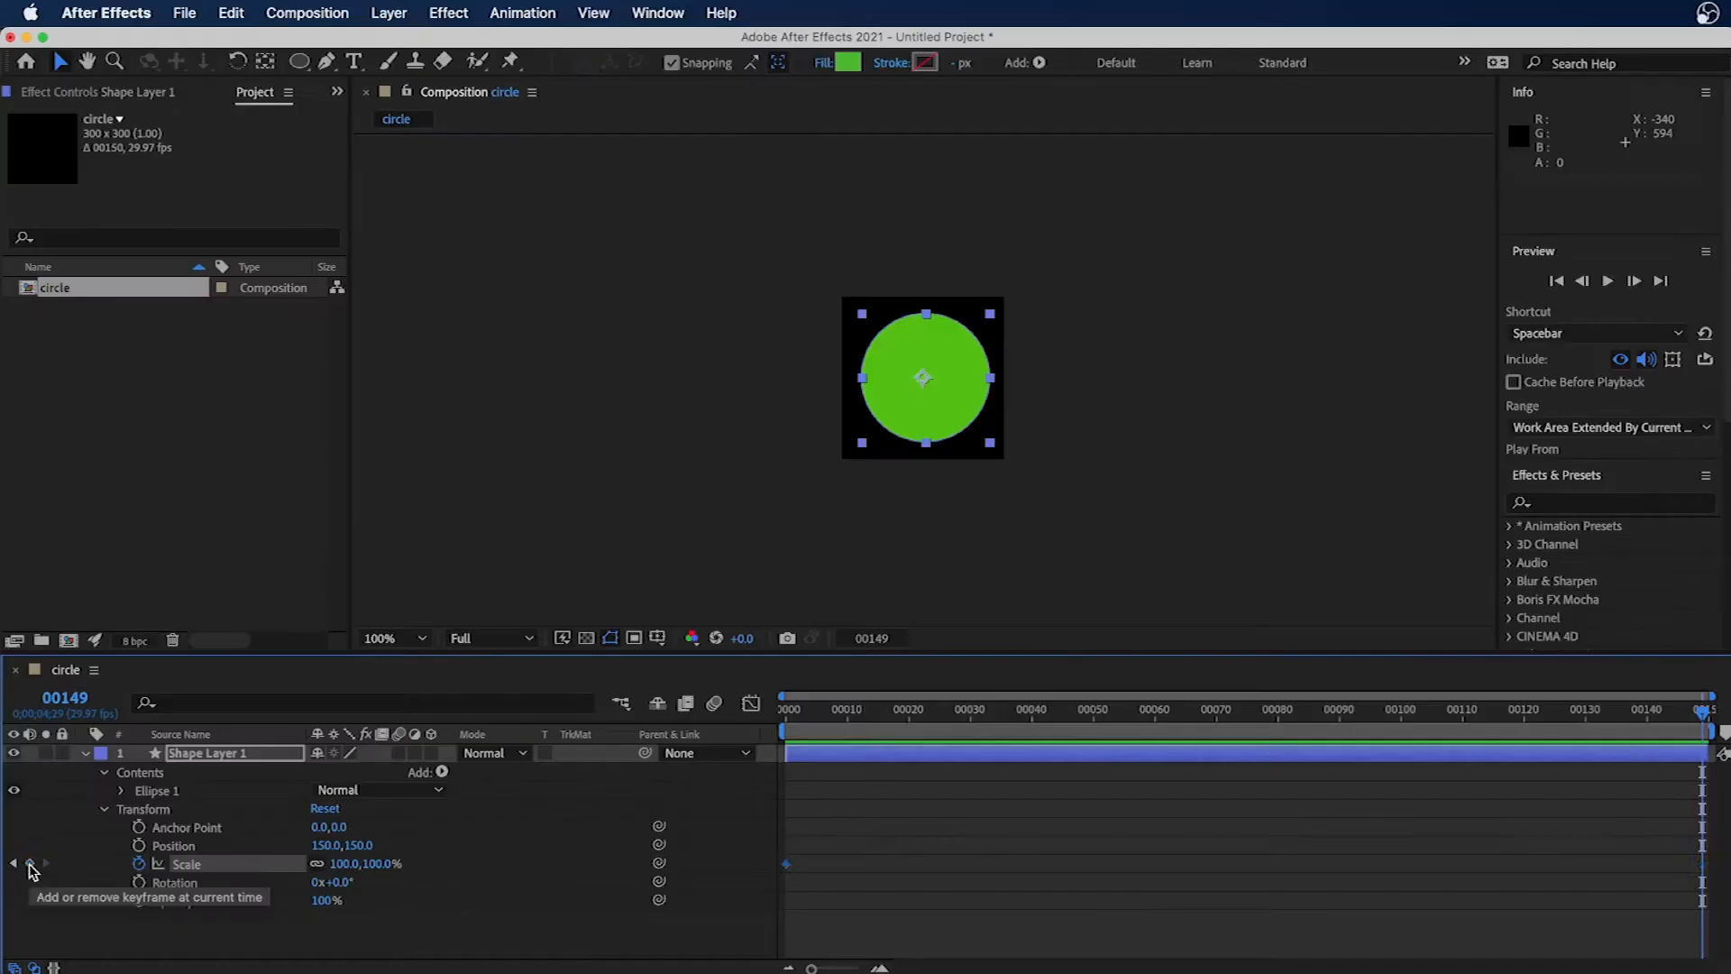
pyautogui.click(65, 730)
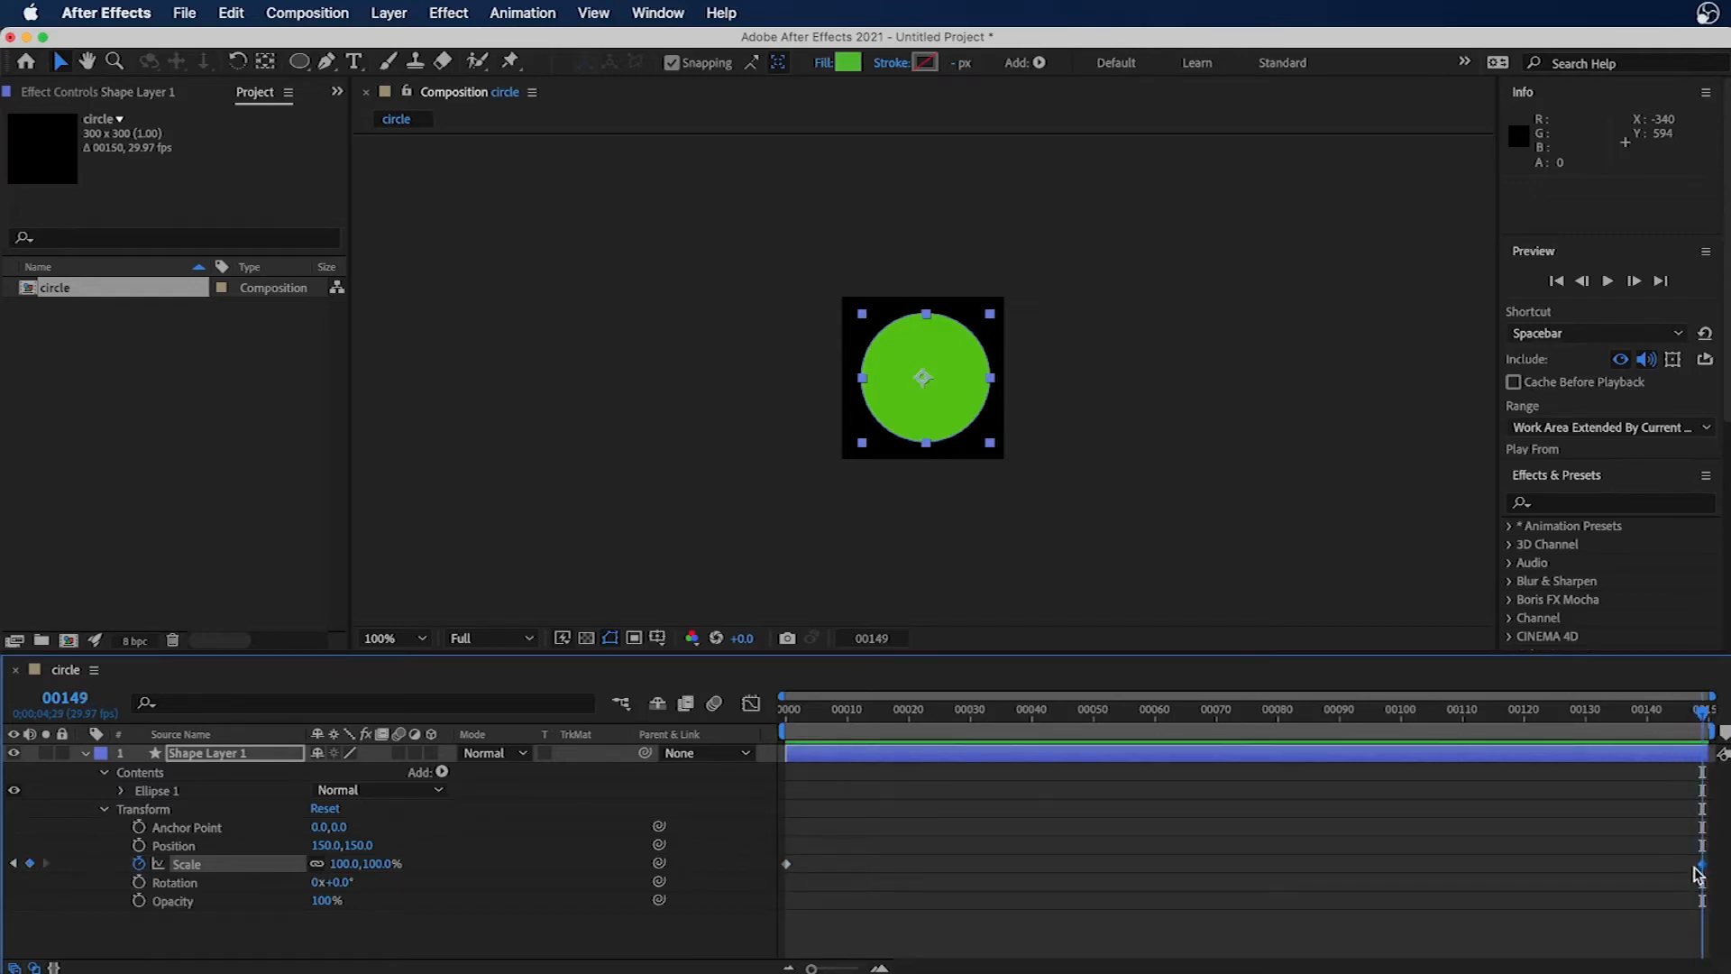
# Move the current time to frame 75, halfway between the two Scale keyframes
pyautogui.moveTo(1703, 718); pyautogui.dragTo(1242, 727)
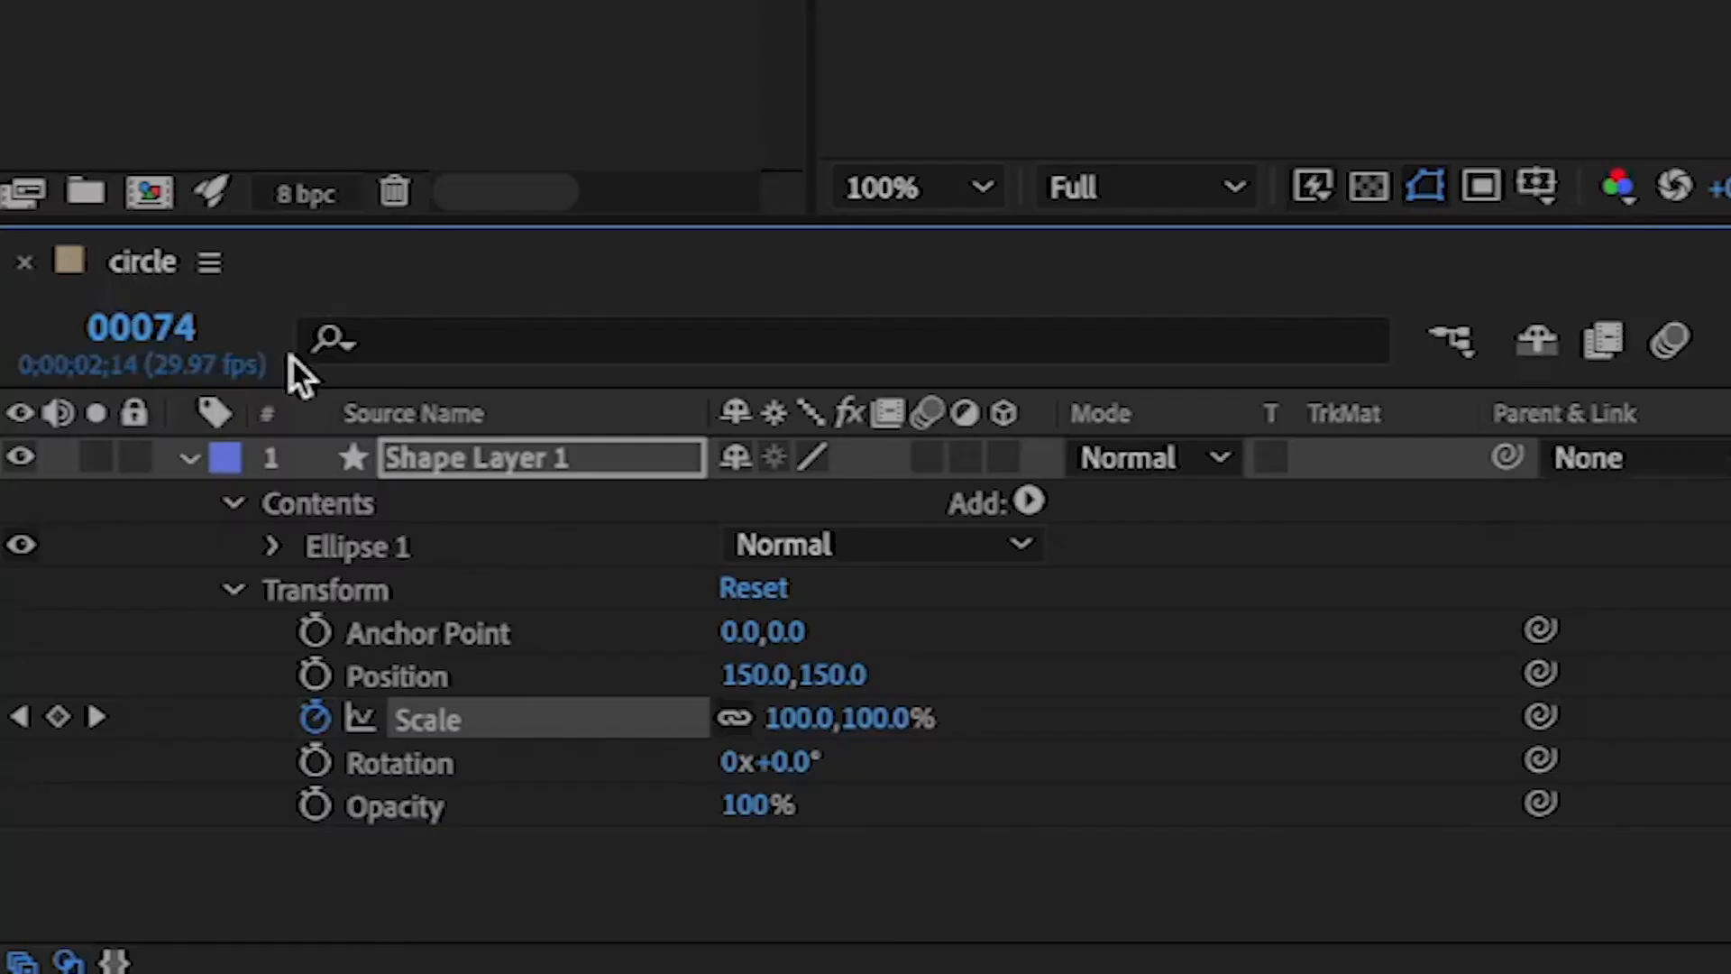
pyautogui.click(152, 342)
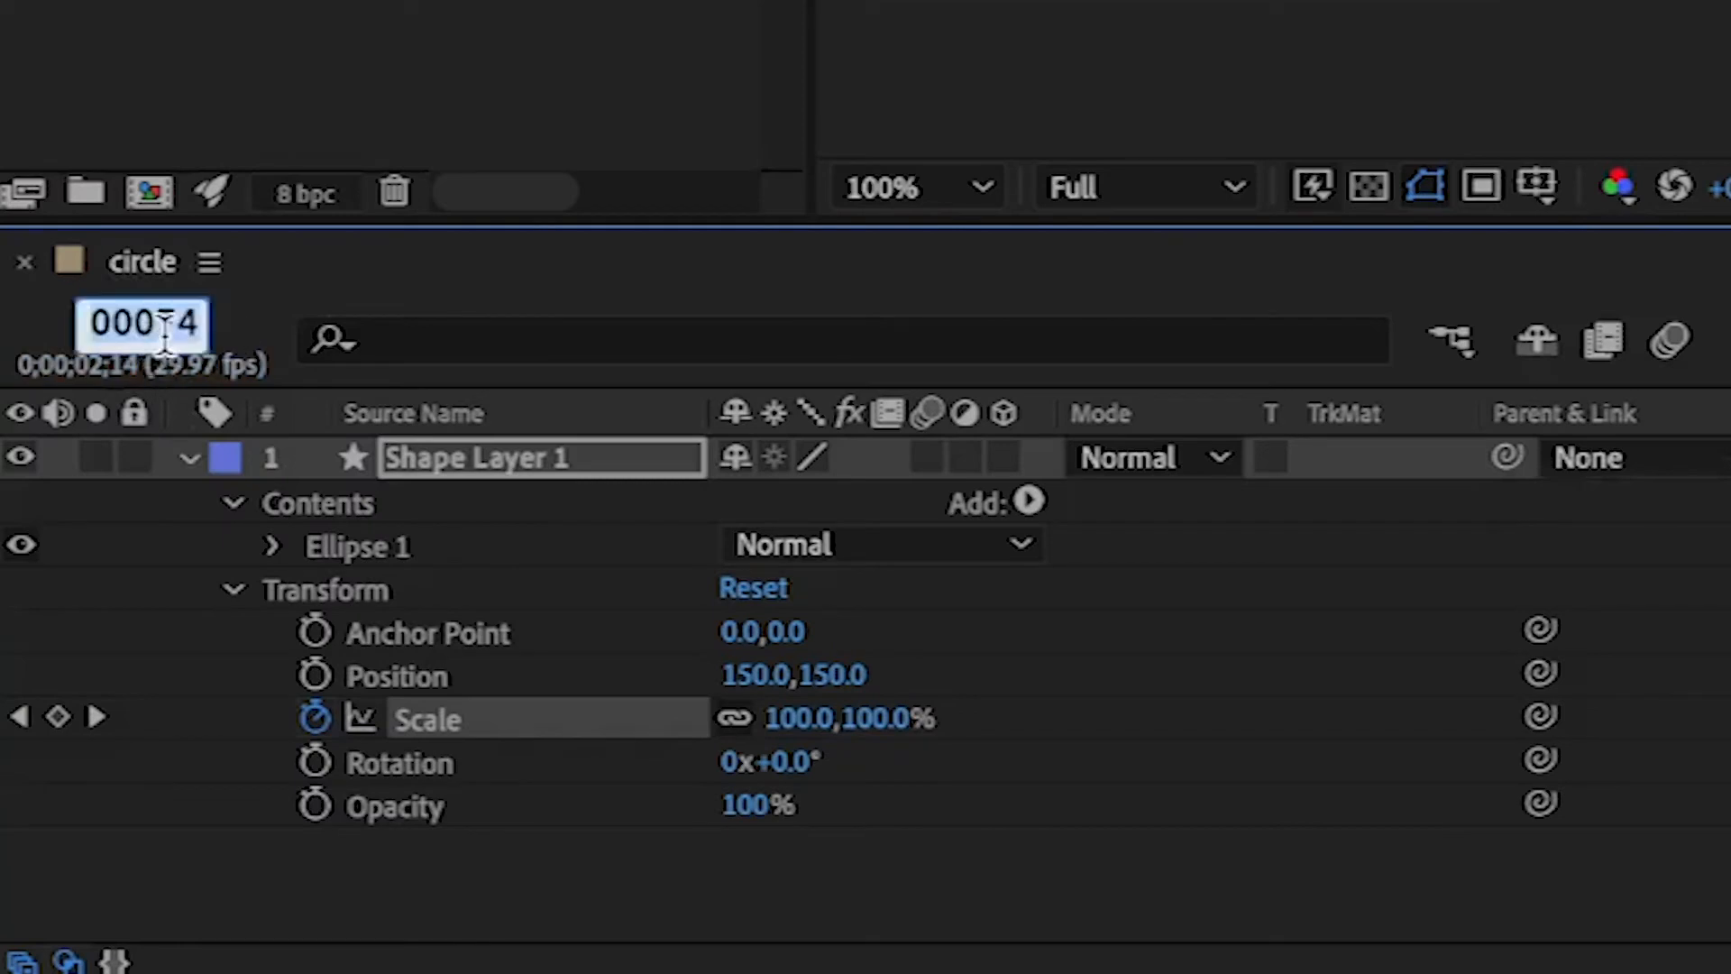
pyautogui.write('7')
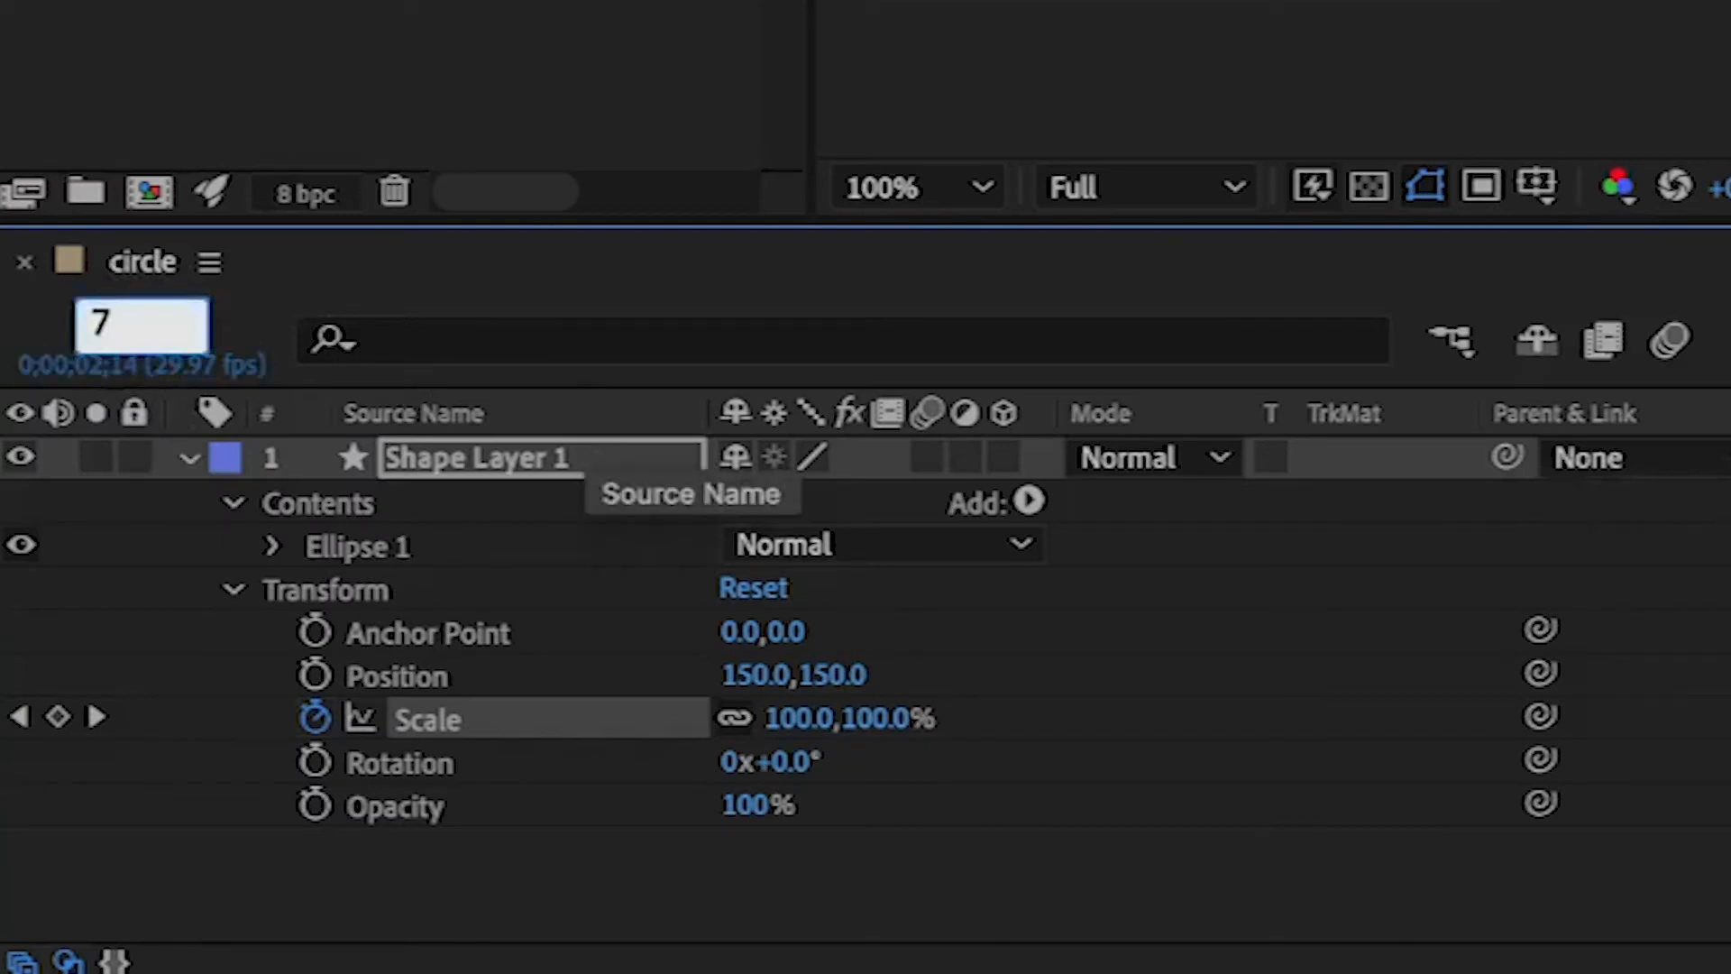
pyautogui.write('5')
pyautogui.press('Return')
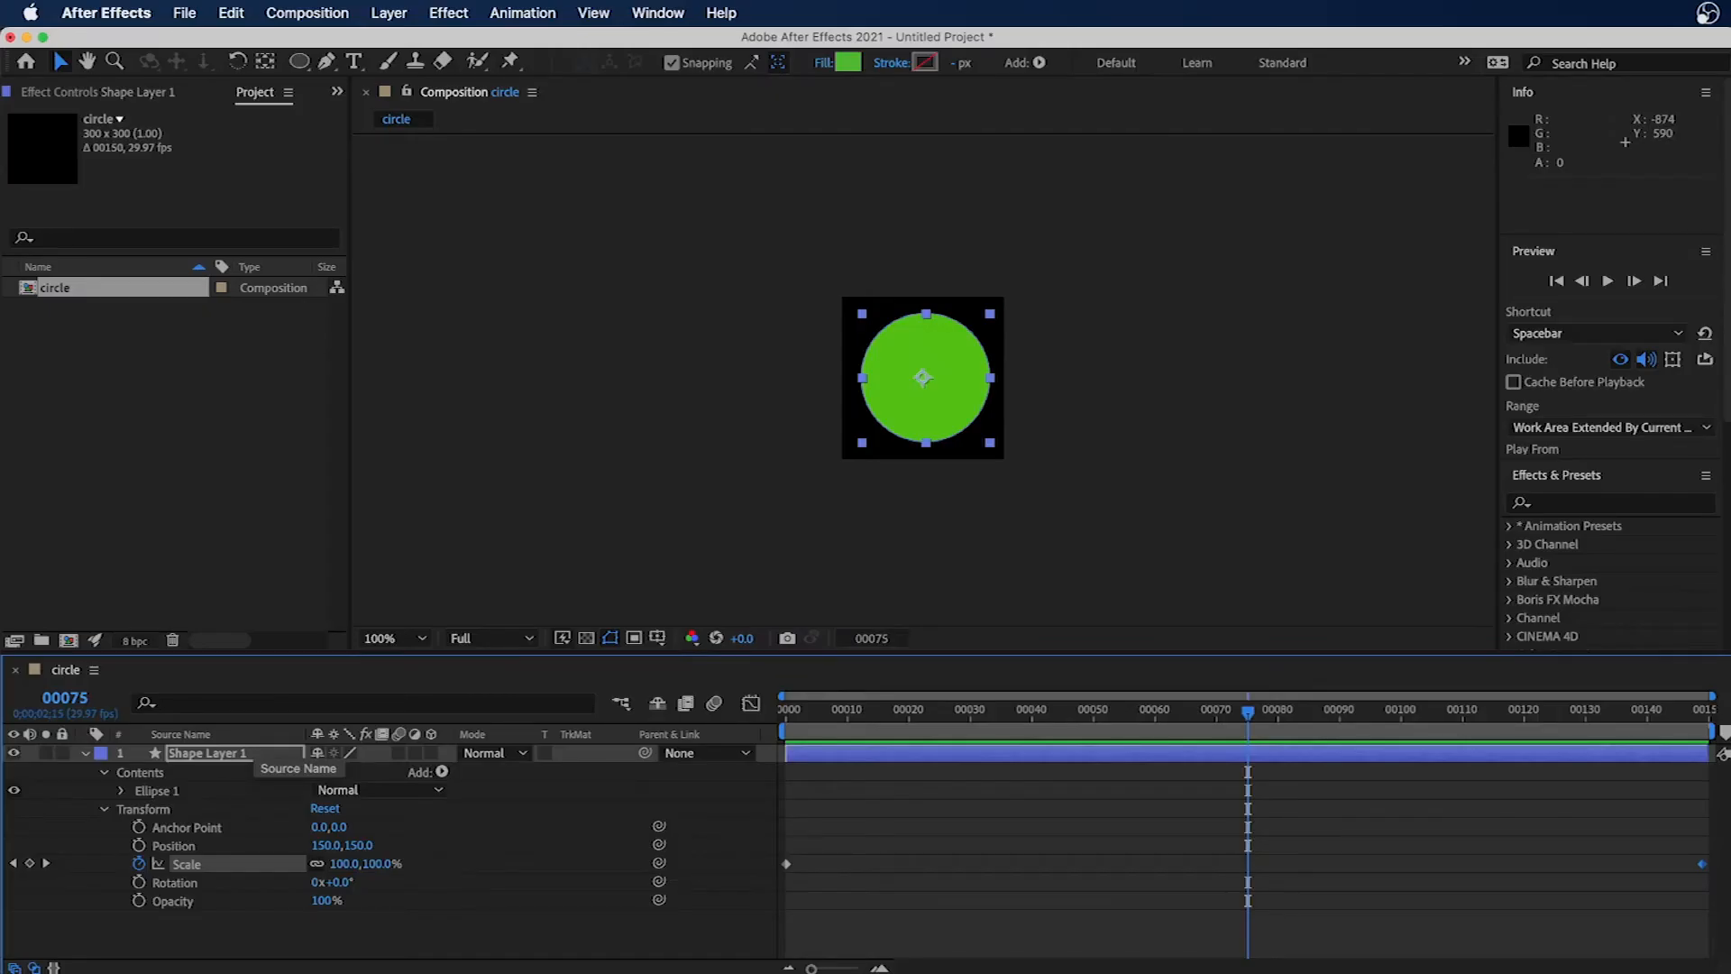
# Move the current time to frame 70 and advance it frame by frame to frame 75
pyautogui.moveTo(1249, 710)
pyautogui.mouseDown()
pyautogui.moveTo(1074, 721)
pyautogui.moveTo(1302, 722)
pyautogui.moveTo(1221, 722)
pyautogui.mouseUp()
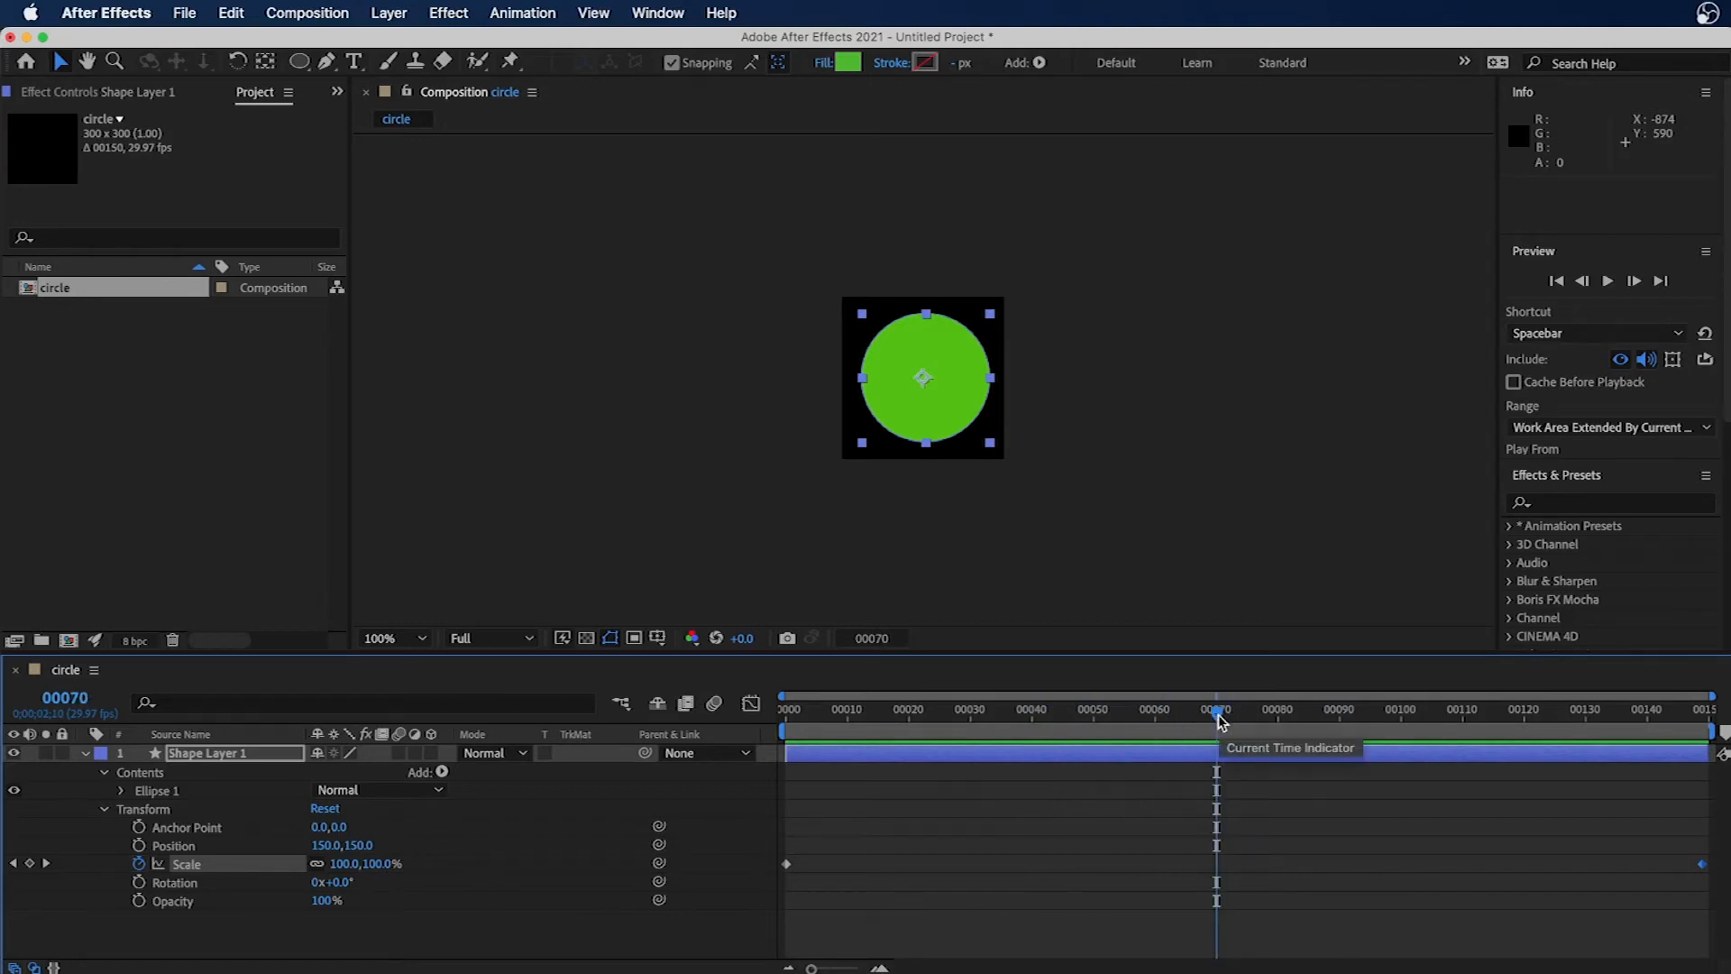
pyautogui.press('pagedown')
pyautogui.press('pagedown')
pyautogui.press('pagedown')
pyautogui.press('pagedown')
pyautogui.press('pagedown')
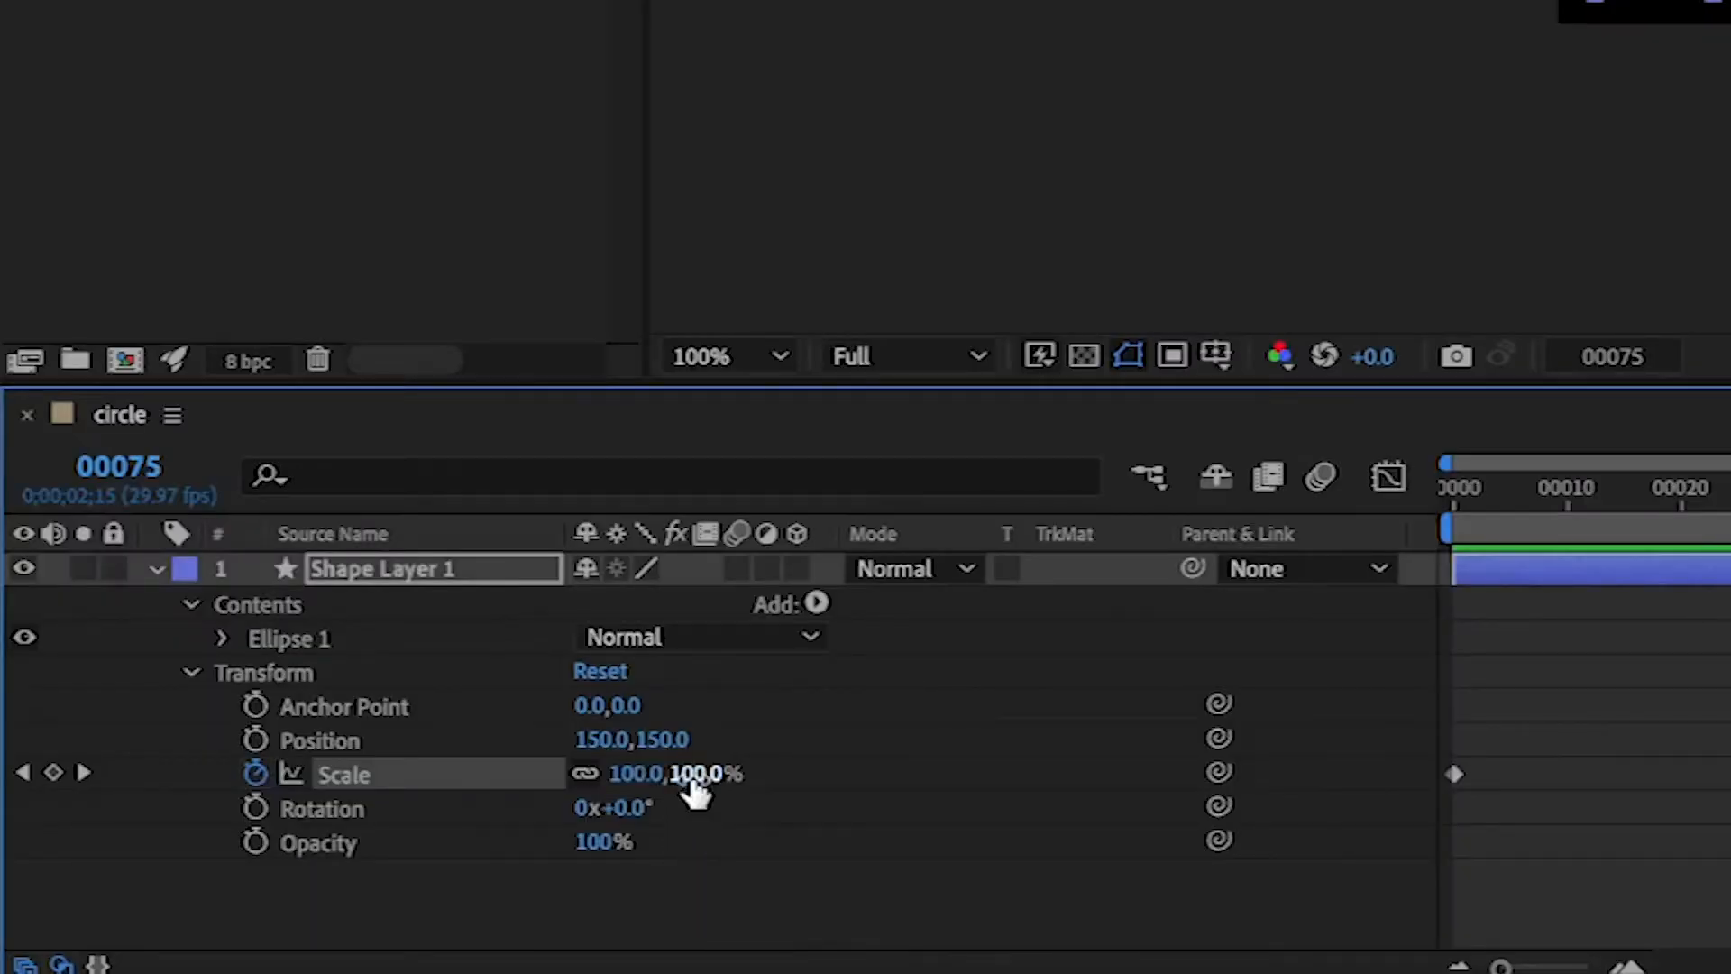
# Keyframe the circle layer's Scale at frame 75, trying 50% first and settling on 10%
pyautogui.moveTo(682, 781); pyautogui.dragTo(635, 781)
pyautogui.click(637, 777)
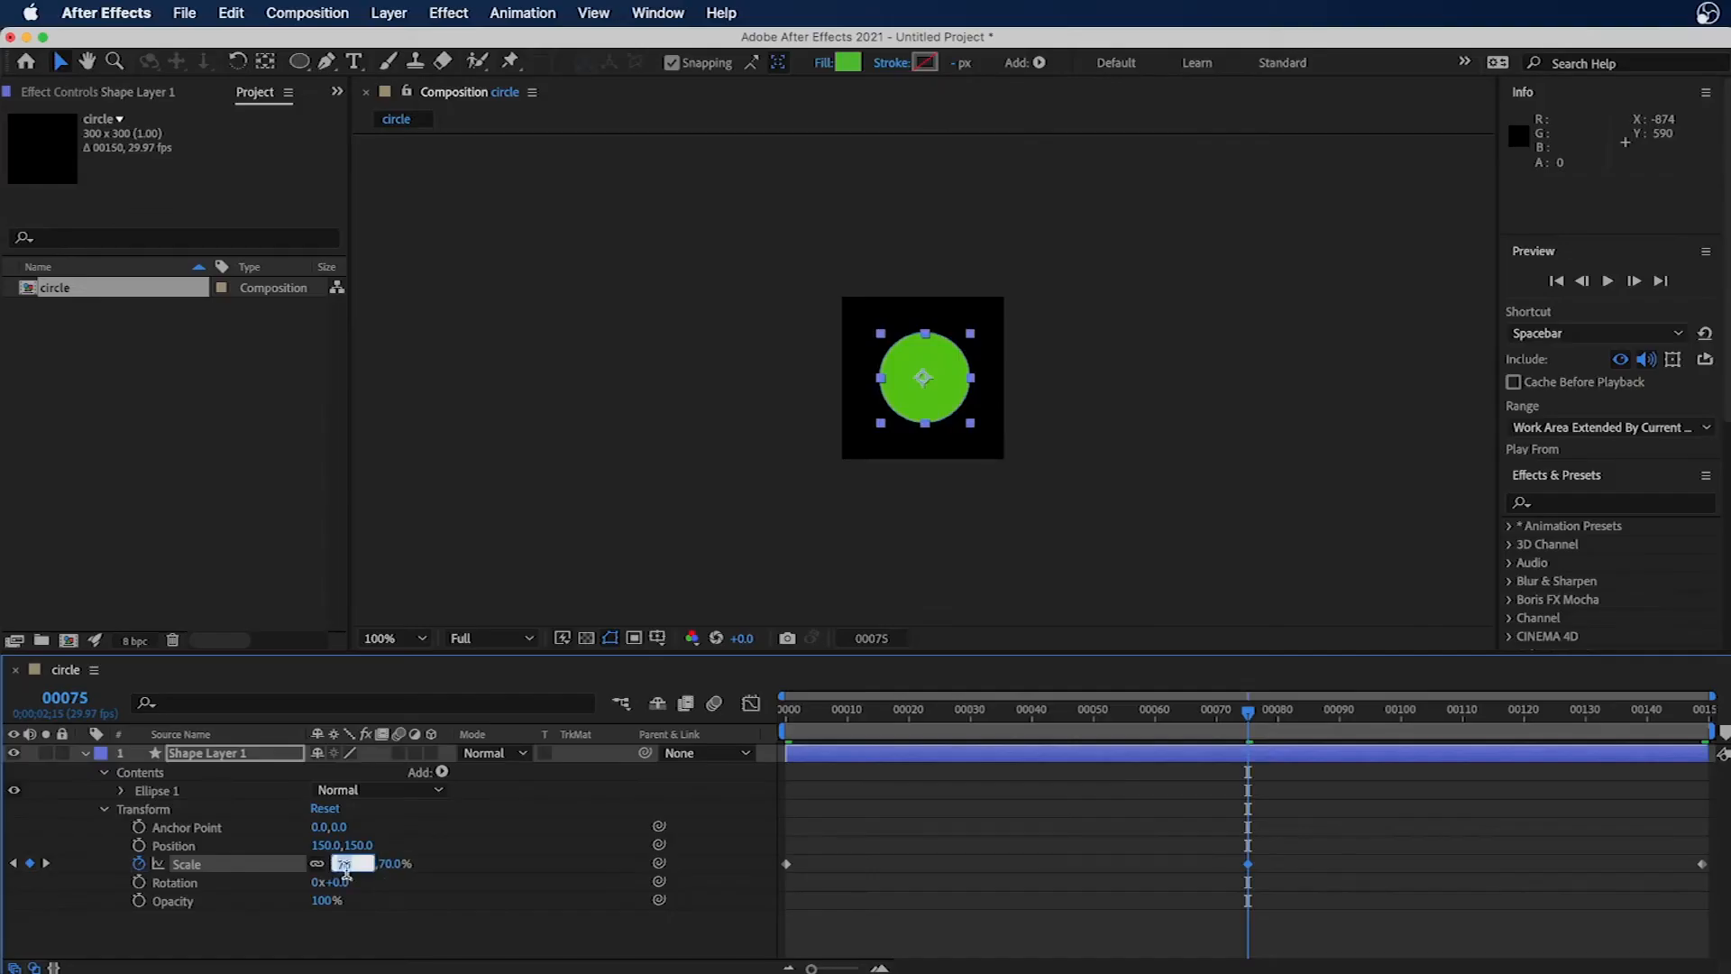
pyautogui.write('50')
pyautogui.press('Return')
pyautogui.click(343, 864)
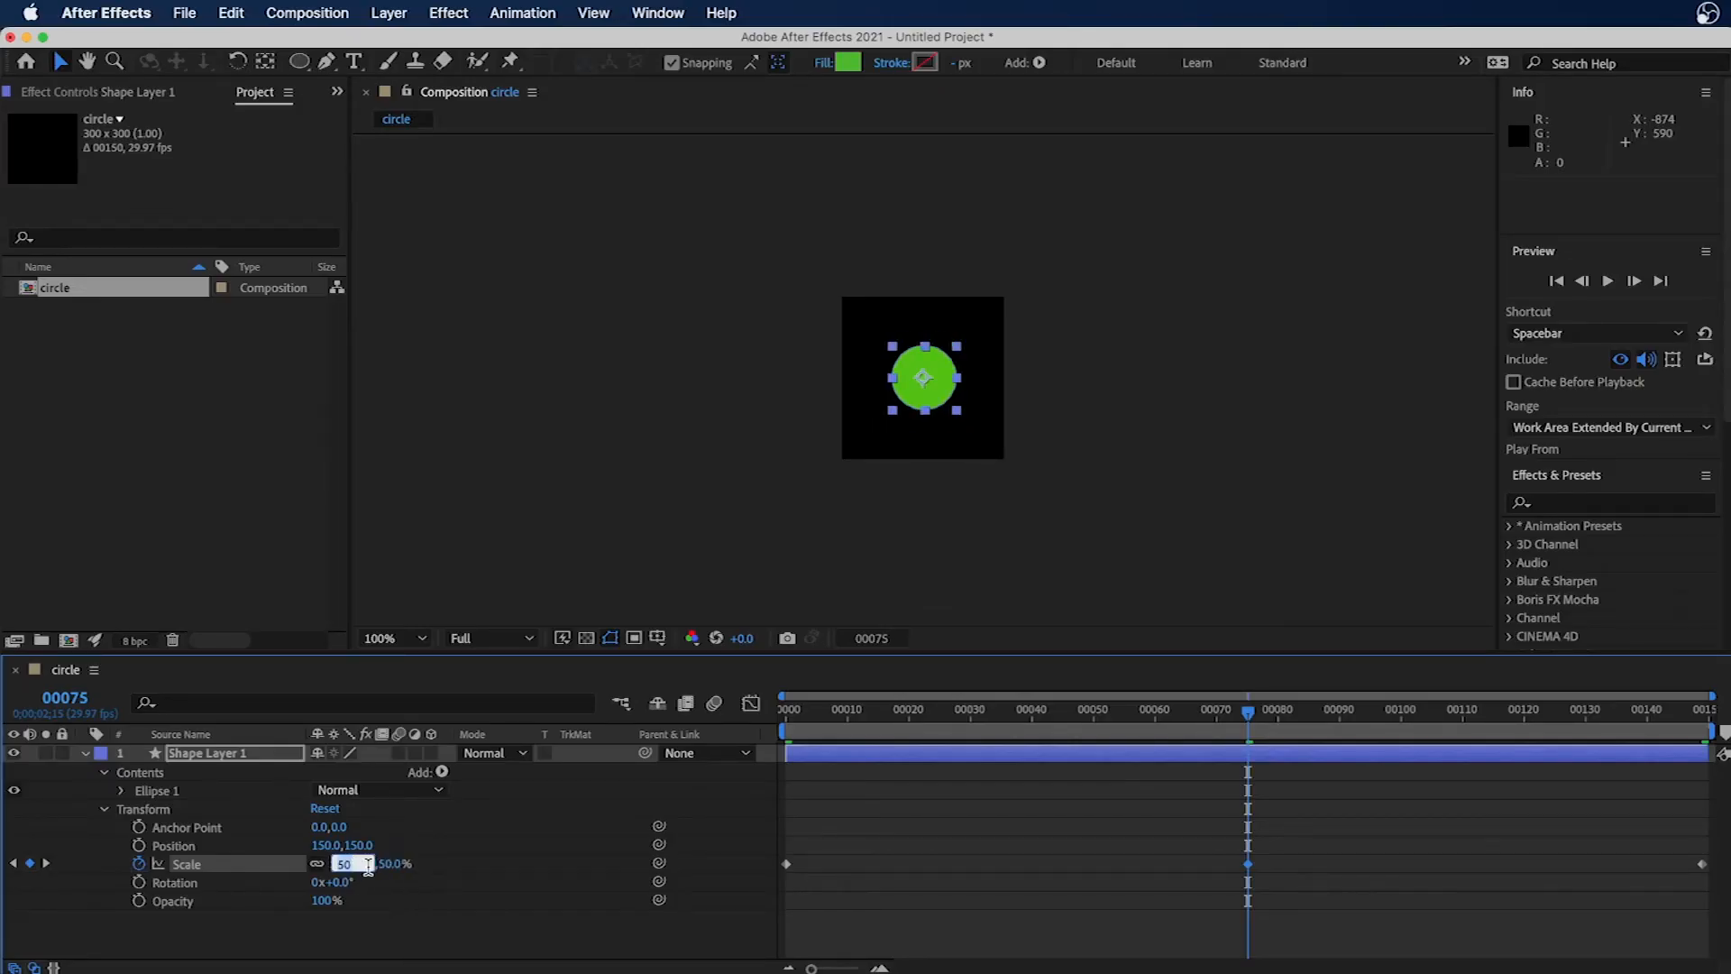
pyautogui.write('10')
pyautogui.press('Return')
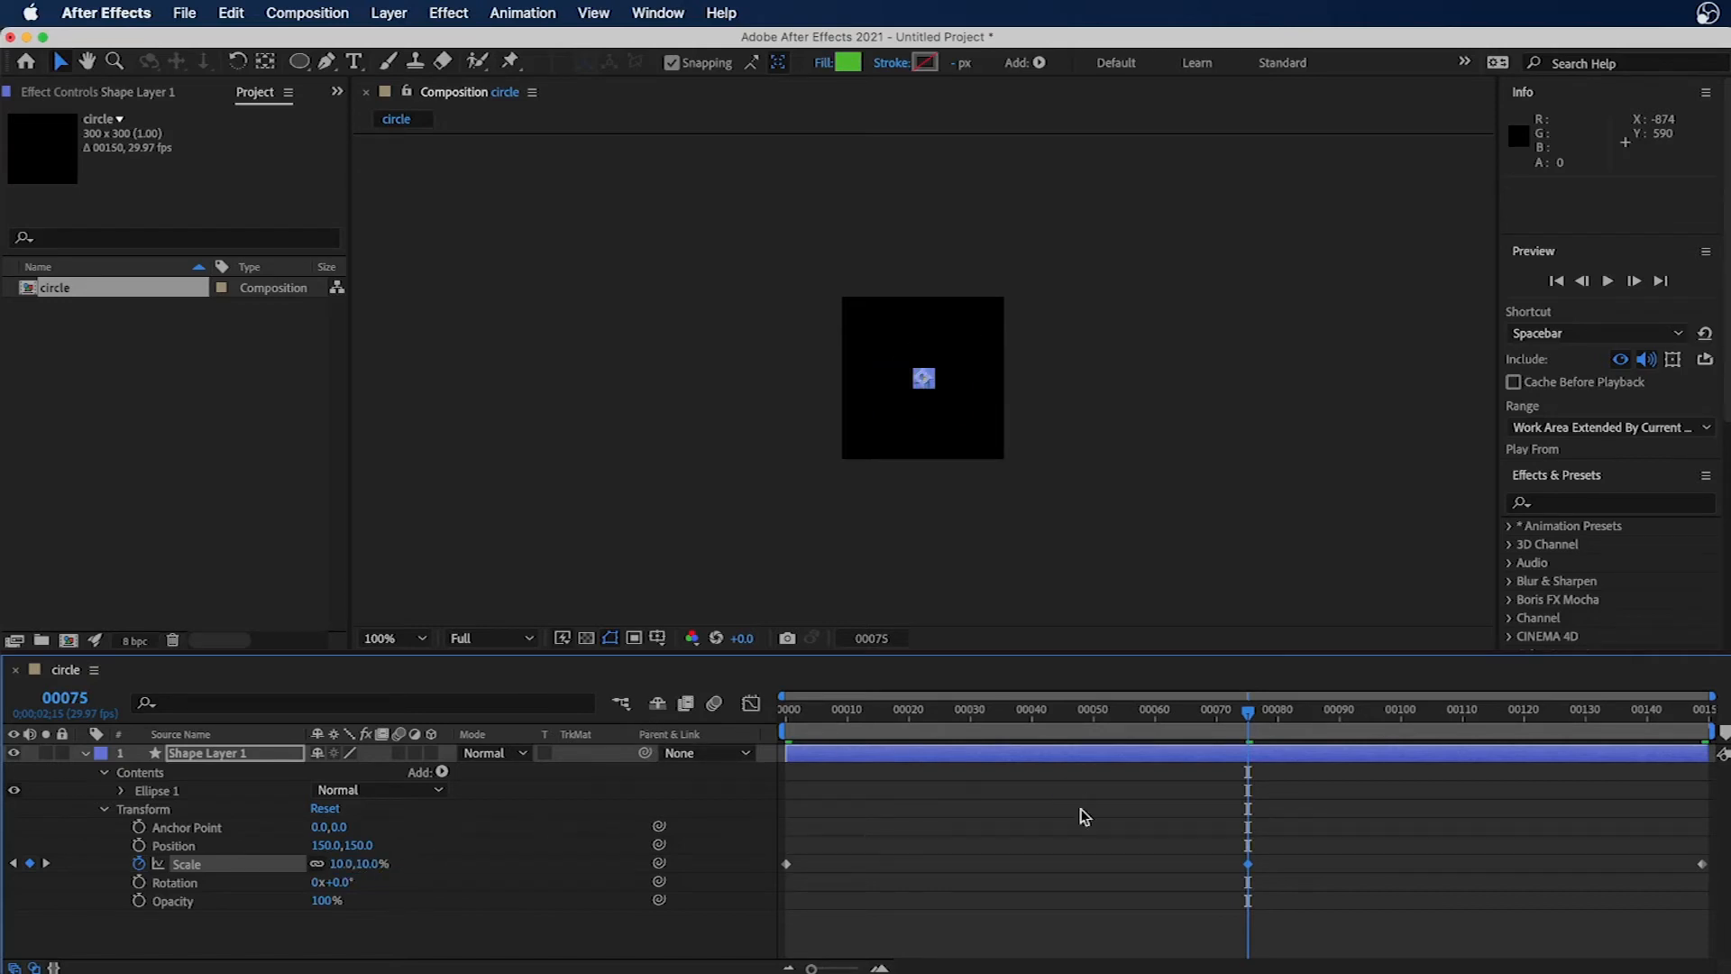
# Return the current time to frame 0 and play the scale animation through once
pyautogui.moveTo(1252, 720); pyautogui.dragTo(780, 724)
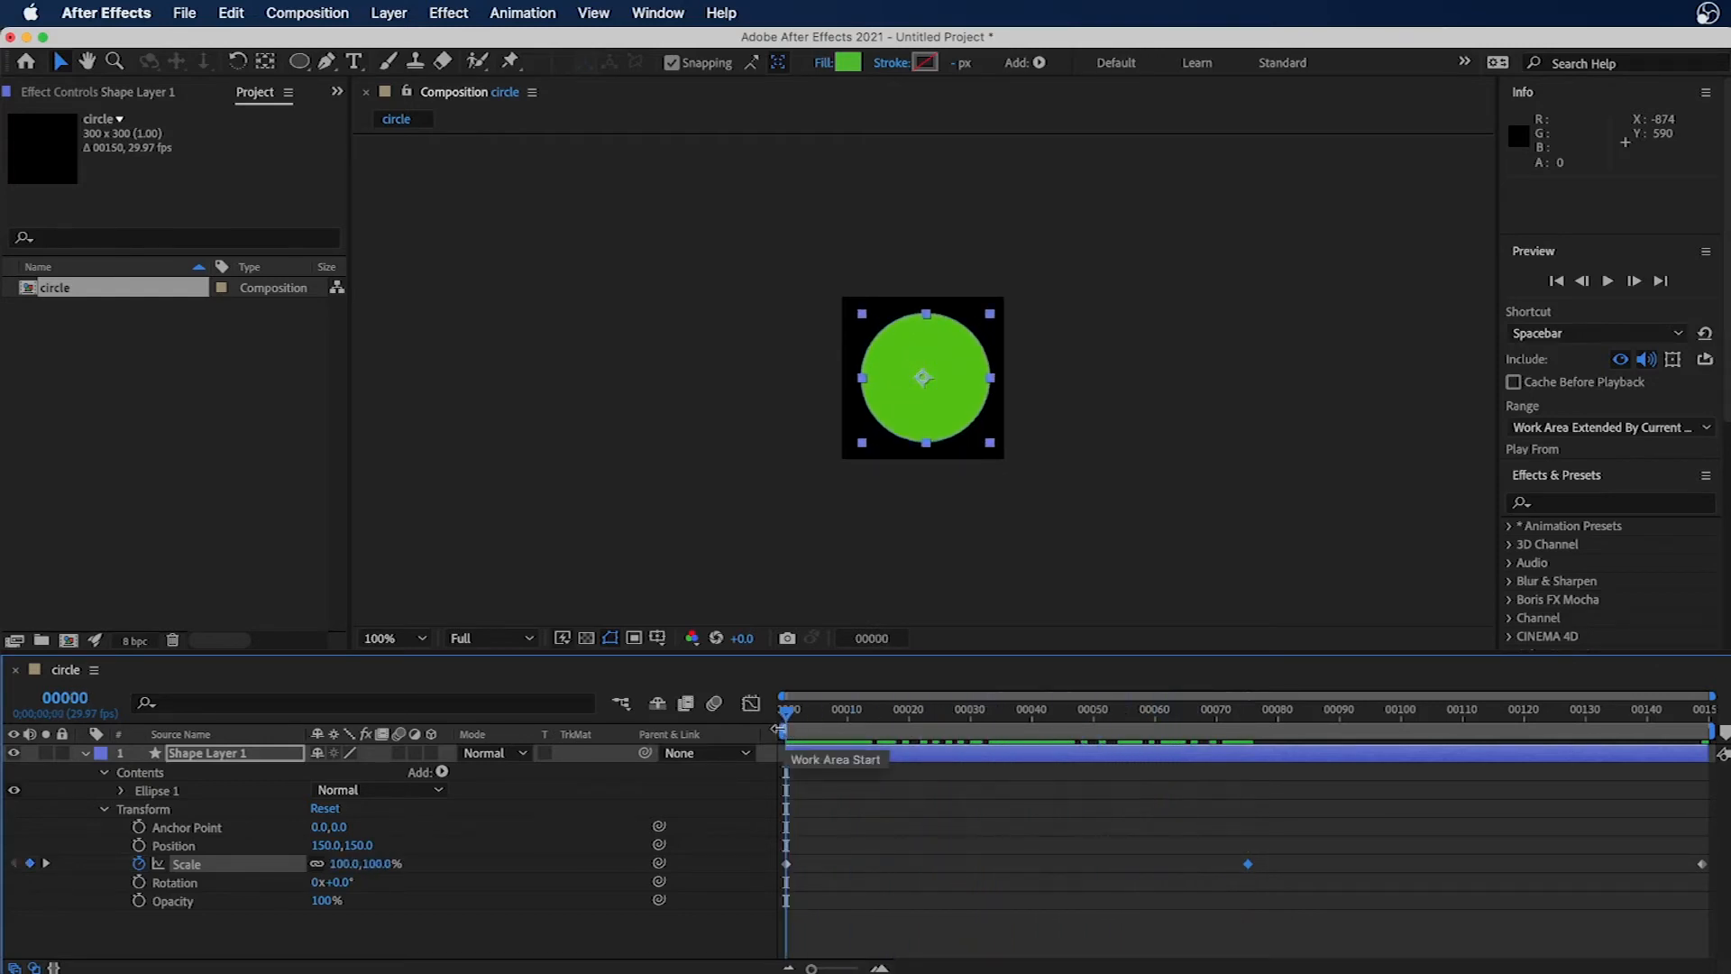
pyautogui.press('space')
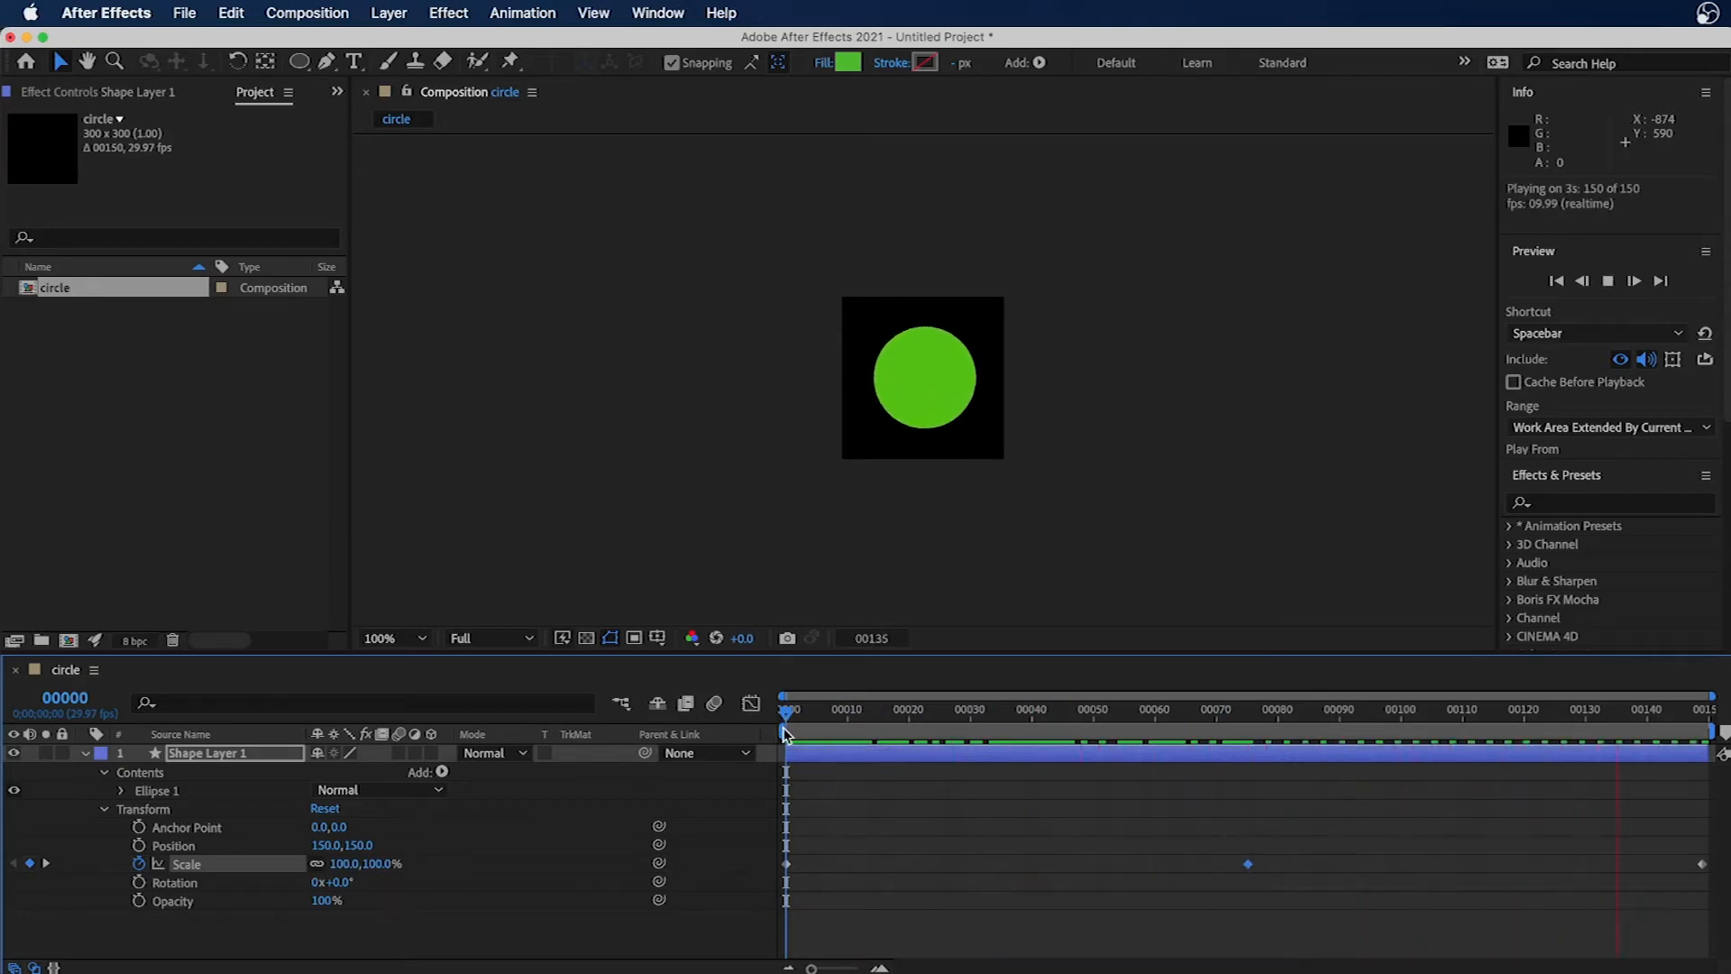
pyautogui.press('space')
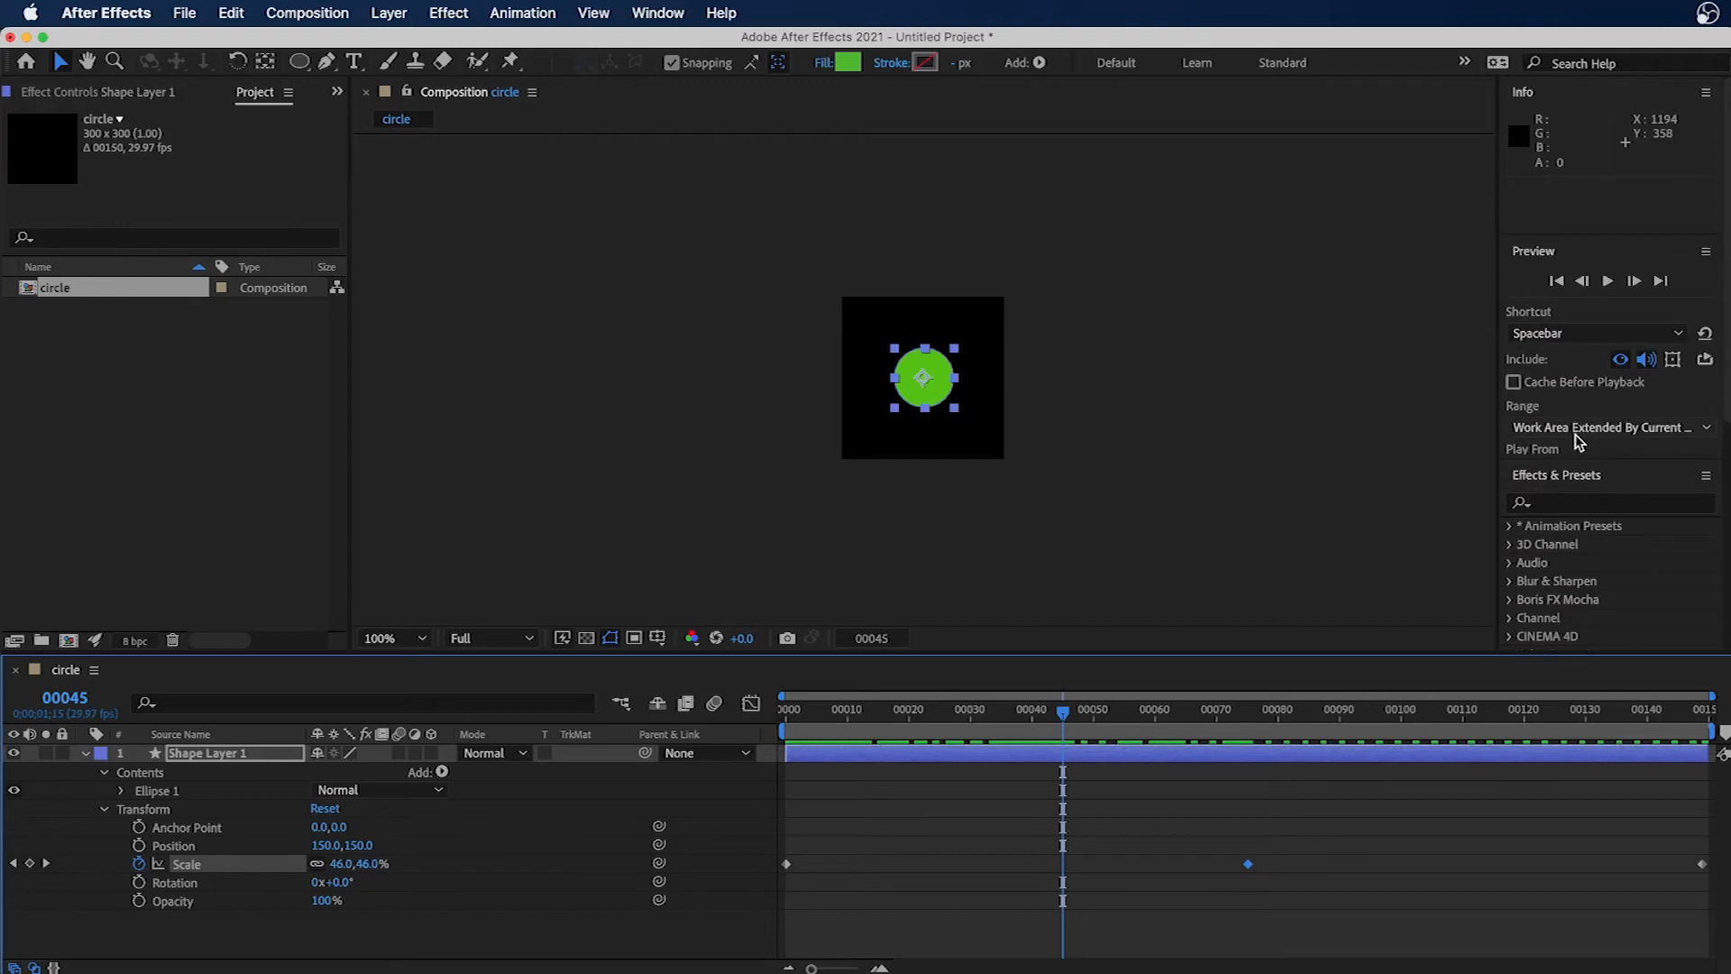
# Reveal the remaining preview options and set the preview's frame Skip to 0
pyautogui.moveTo(1589, 455); pyautogui.dragTo(1584, 581)
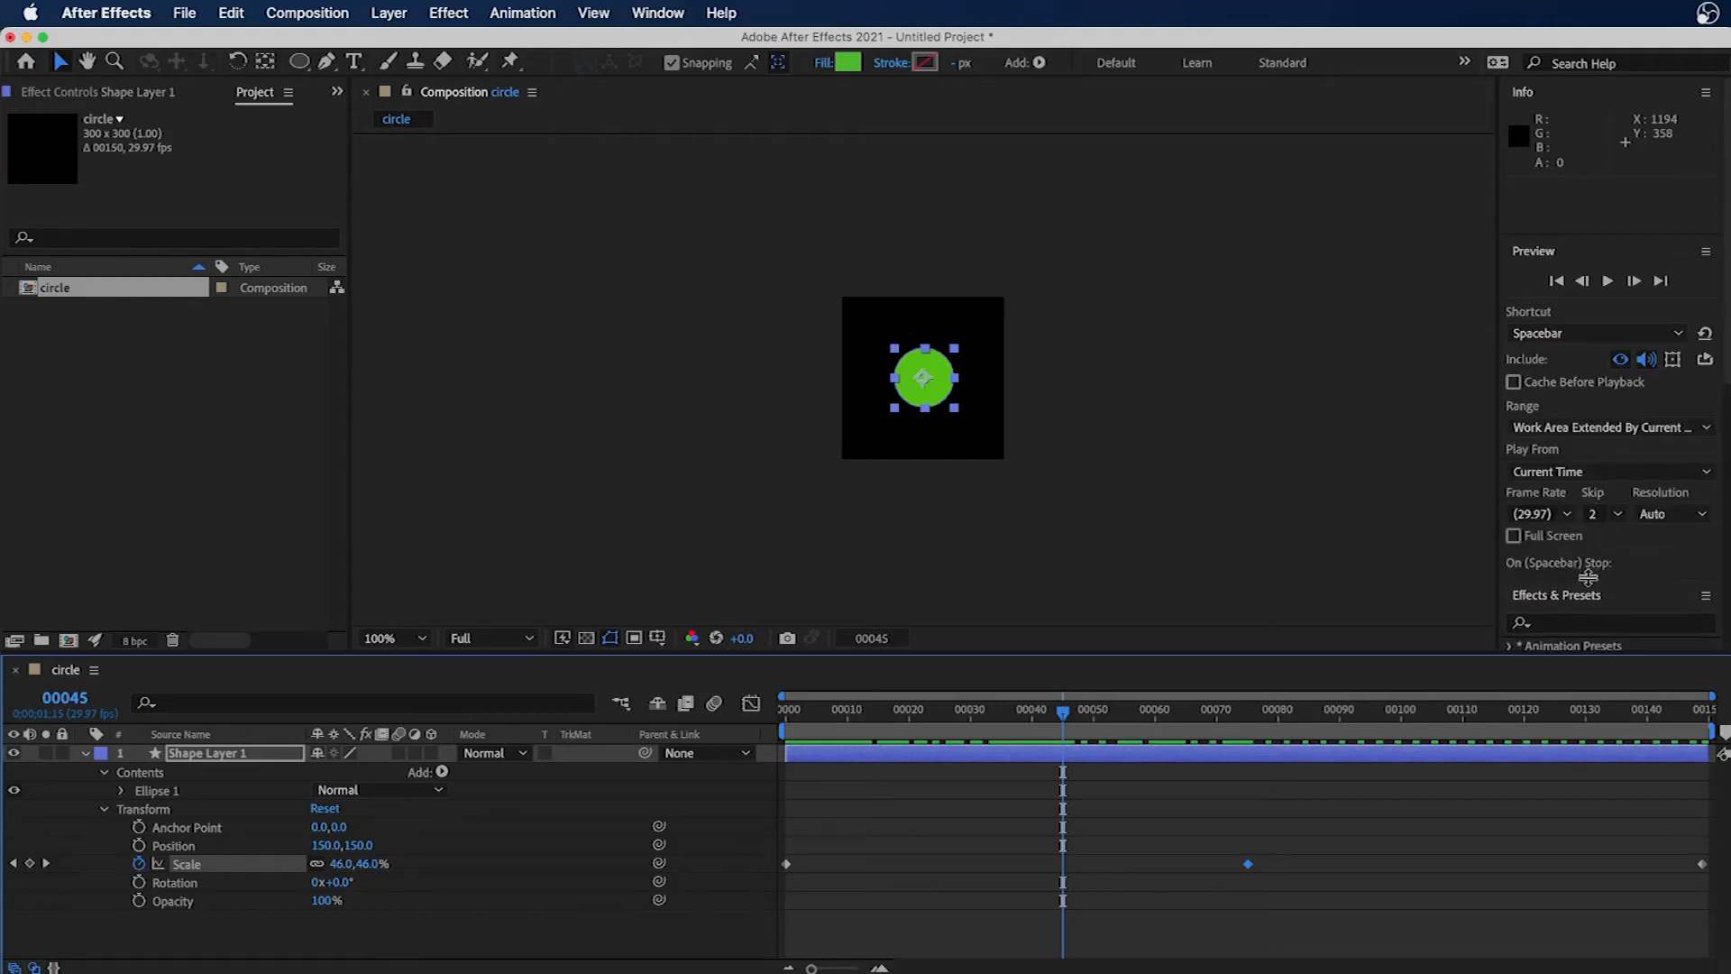
pyautogui.click(1619, 515)
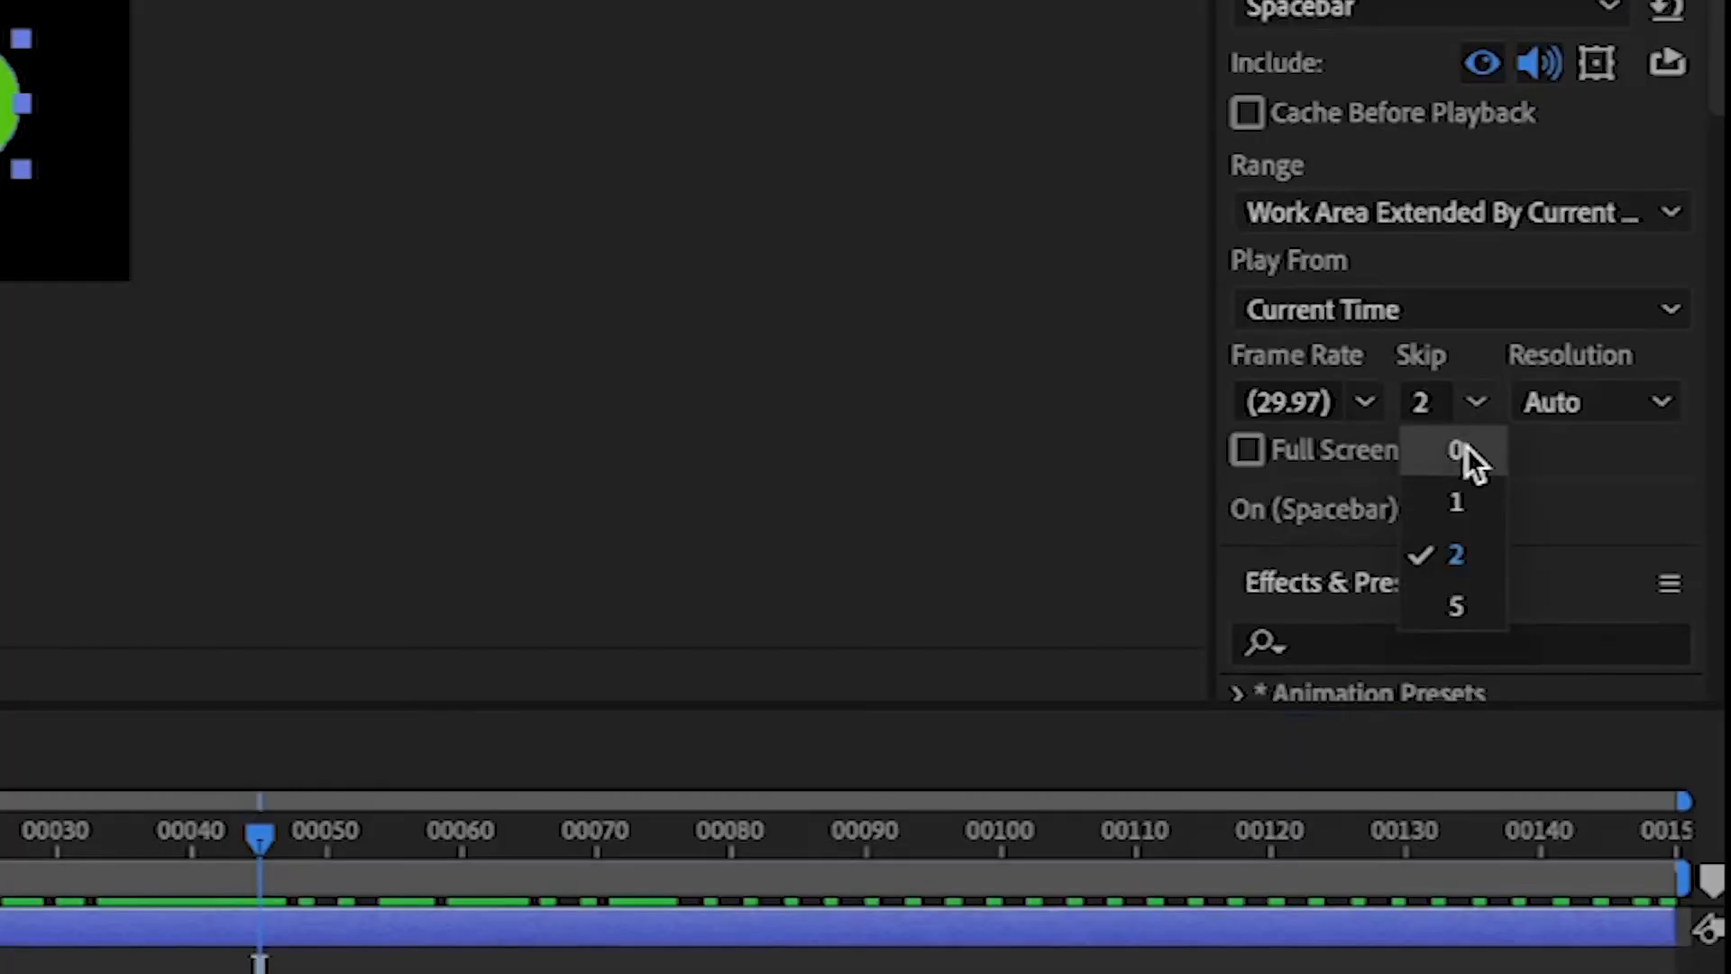
pyautogui.click(1459, 451)
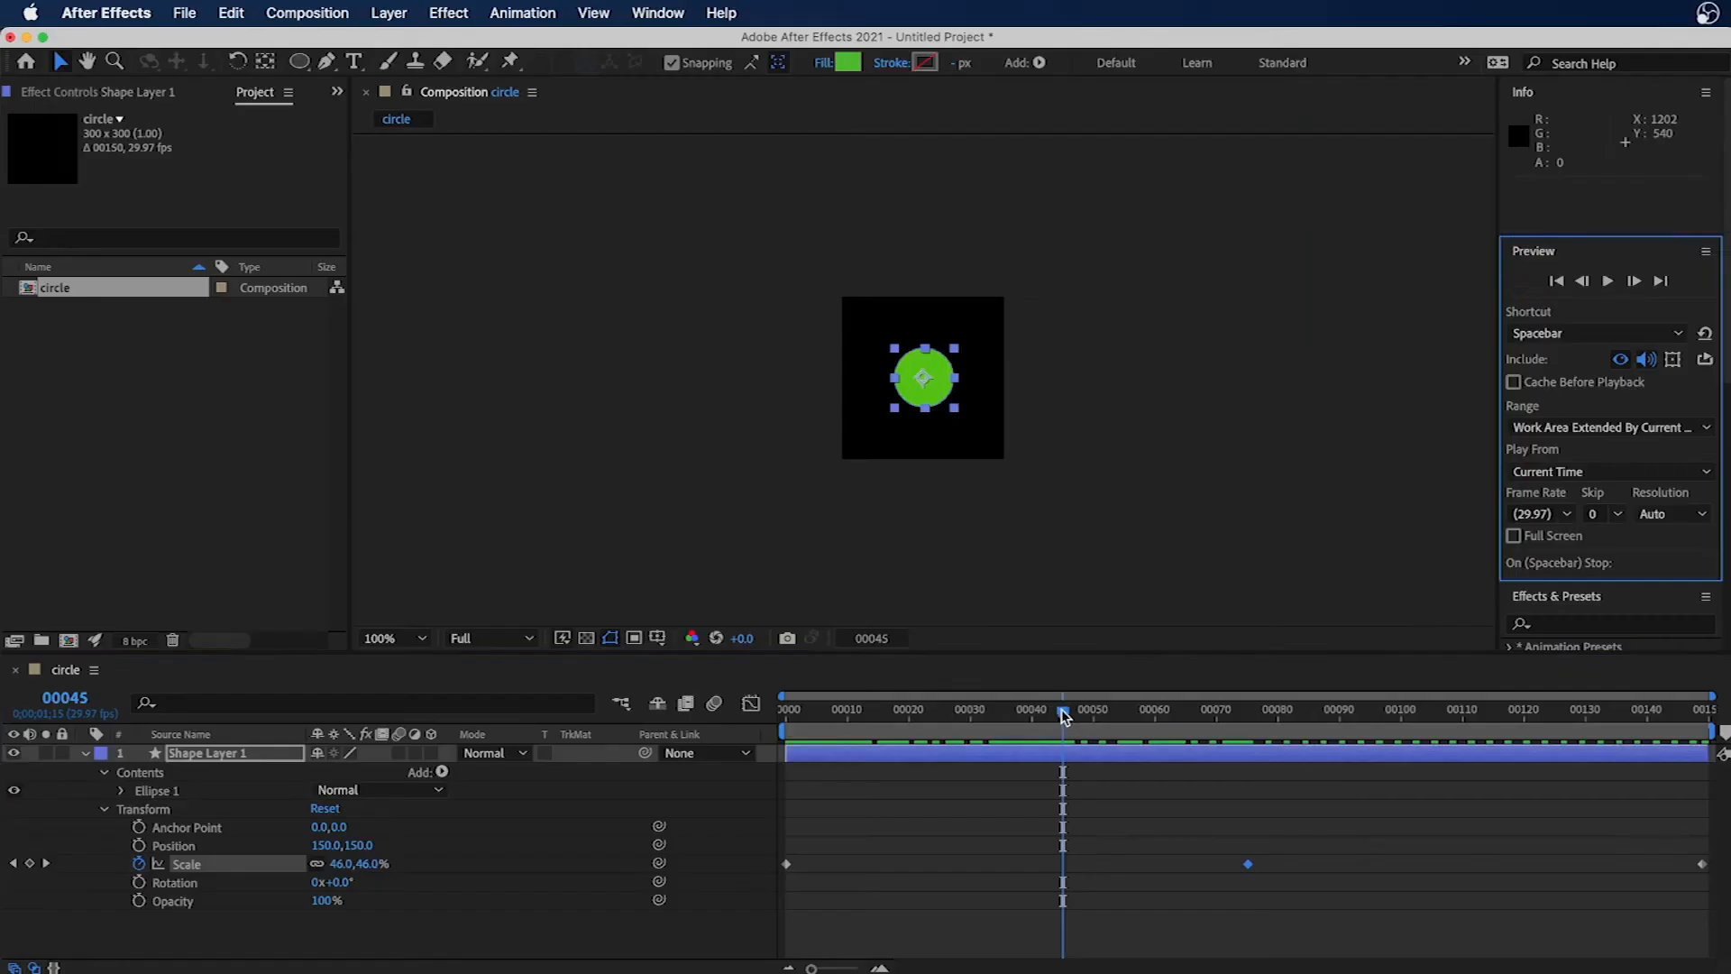
# Replay the animation from frame 0 to check playback without skipped frames
pyautogui.press('Home')
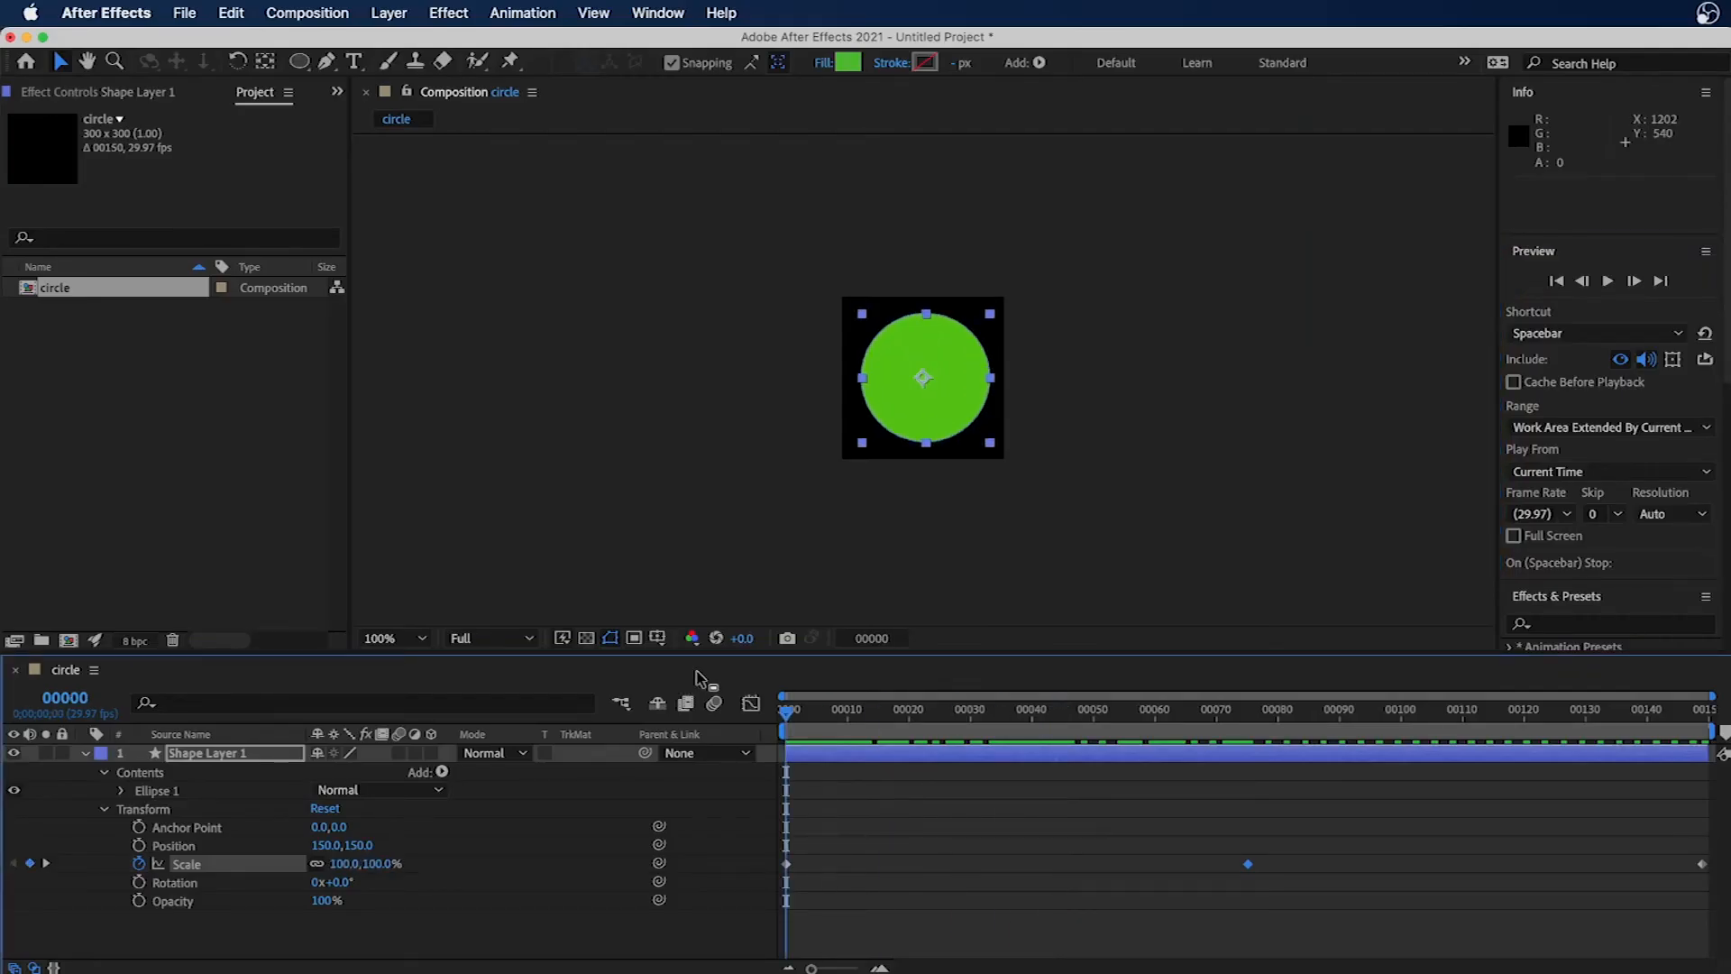
pyautogui.press('space')
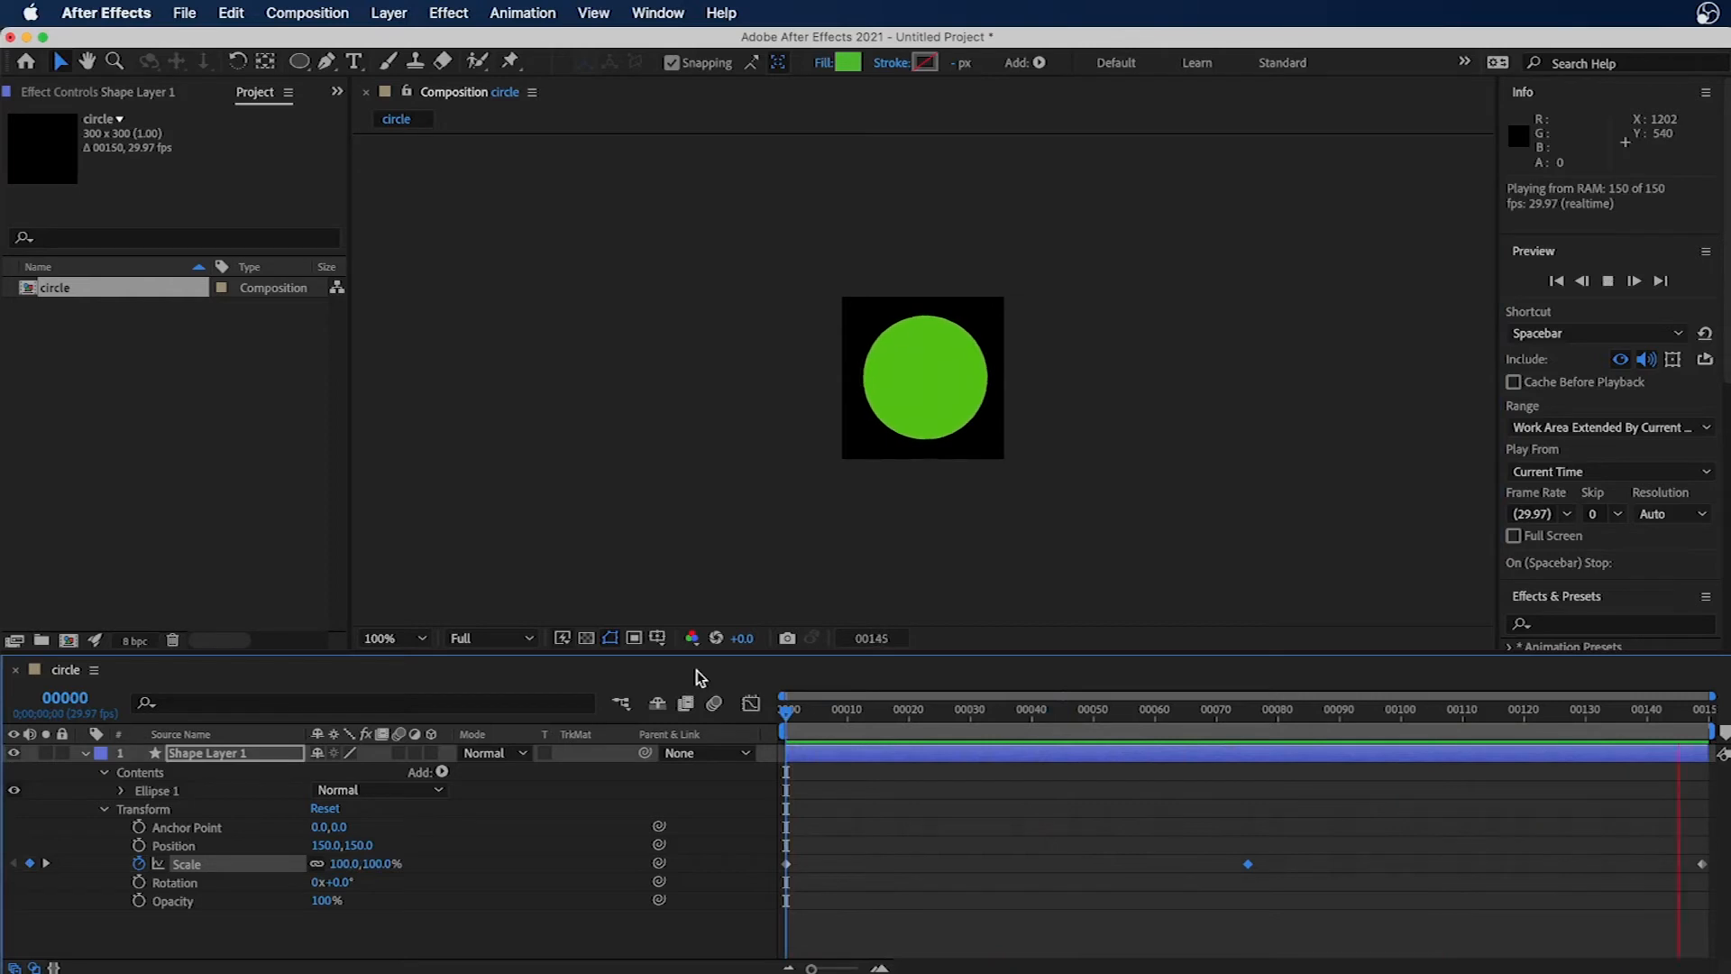
pyautogui.press('space')
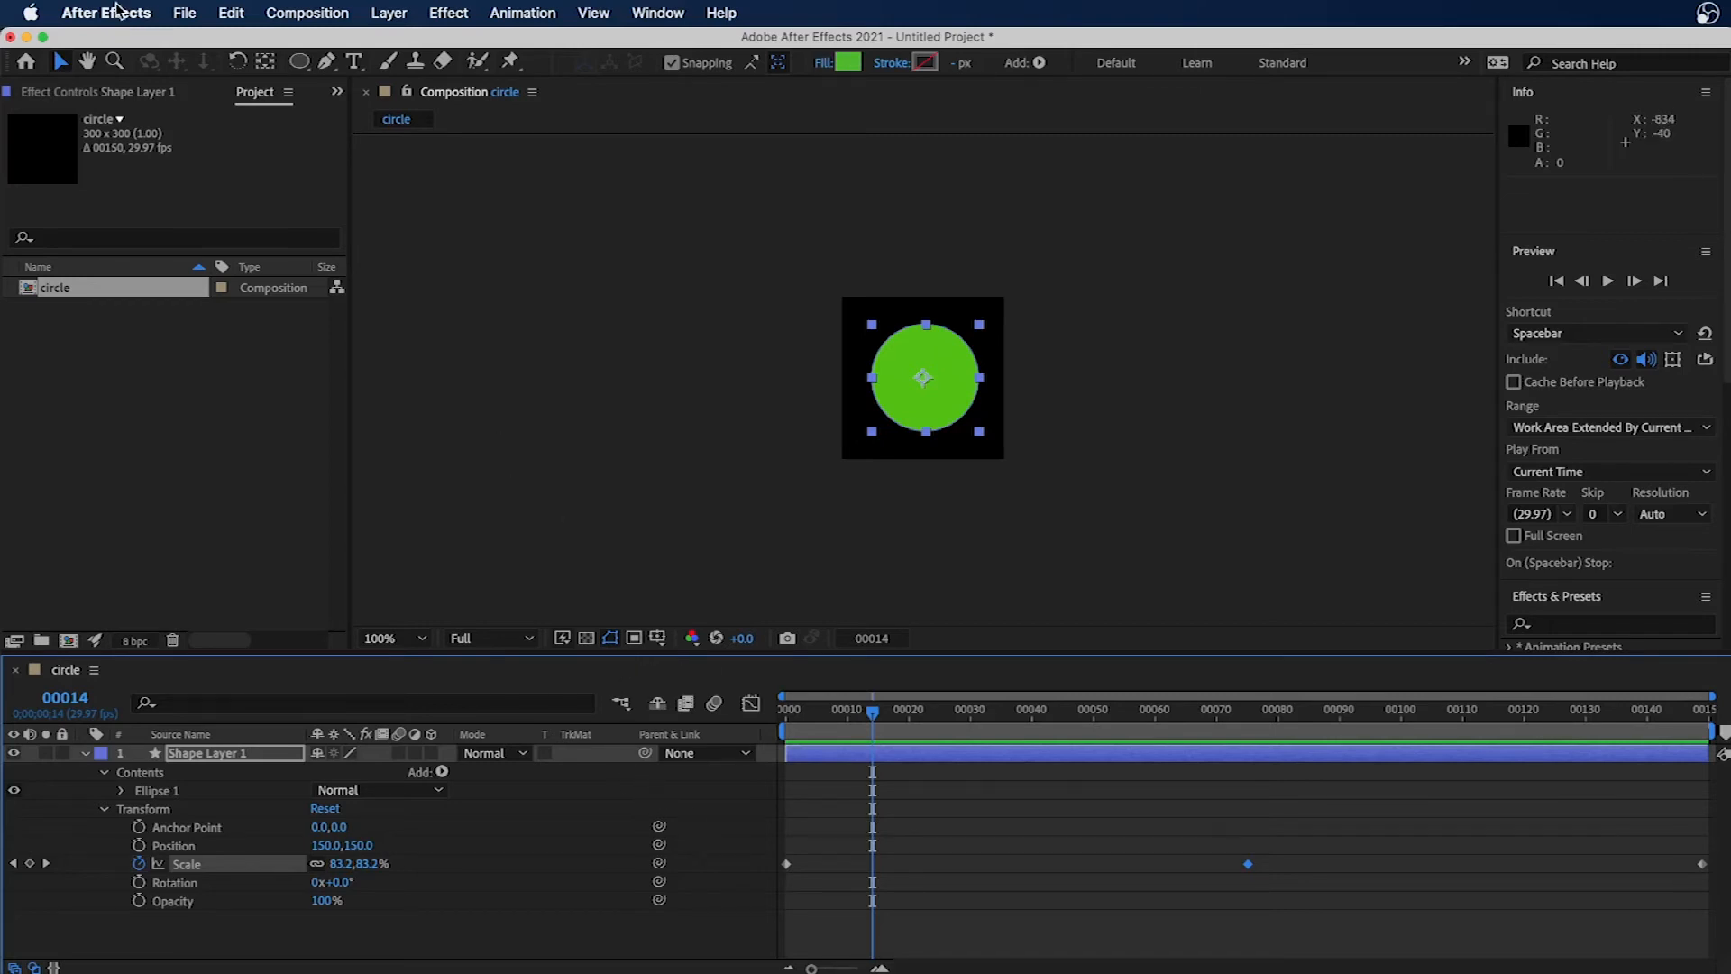
# Save the project as circle.aep in the lottie folder
pyautogui.click(183, 13)
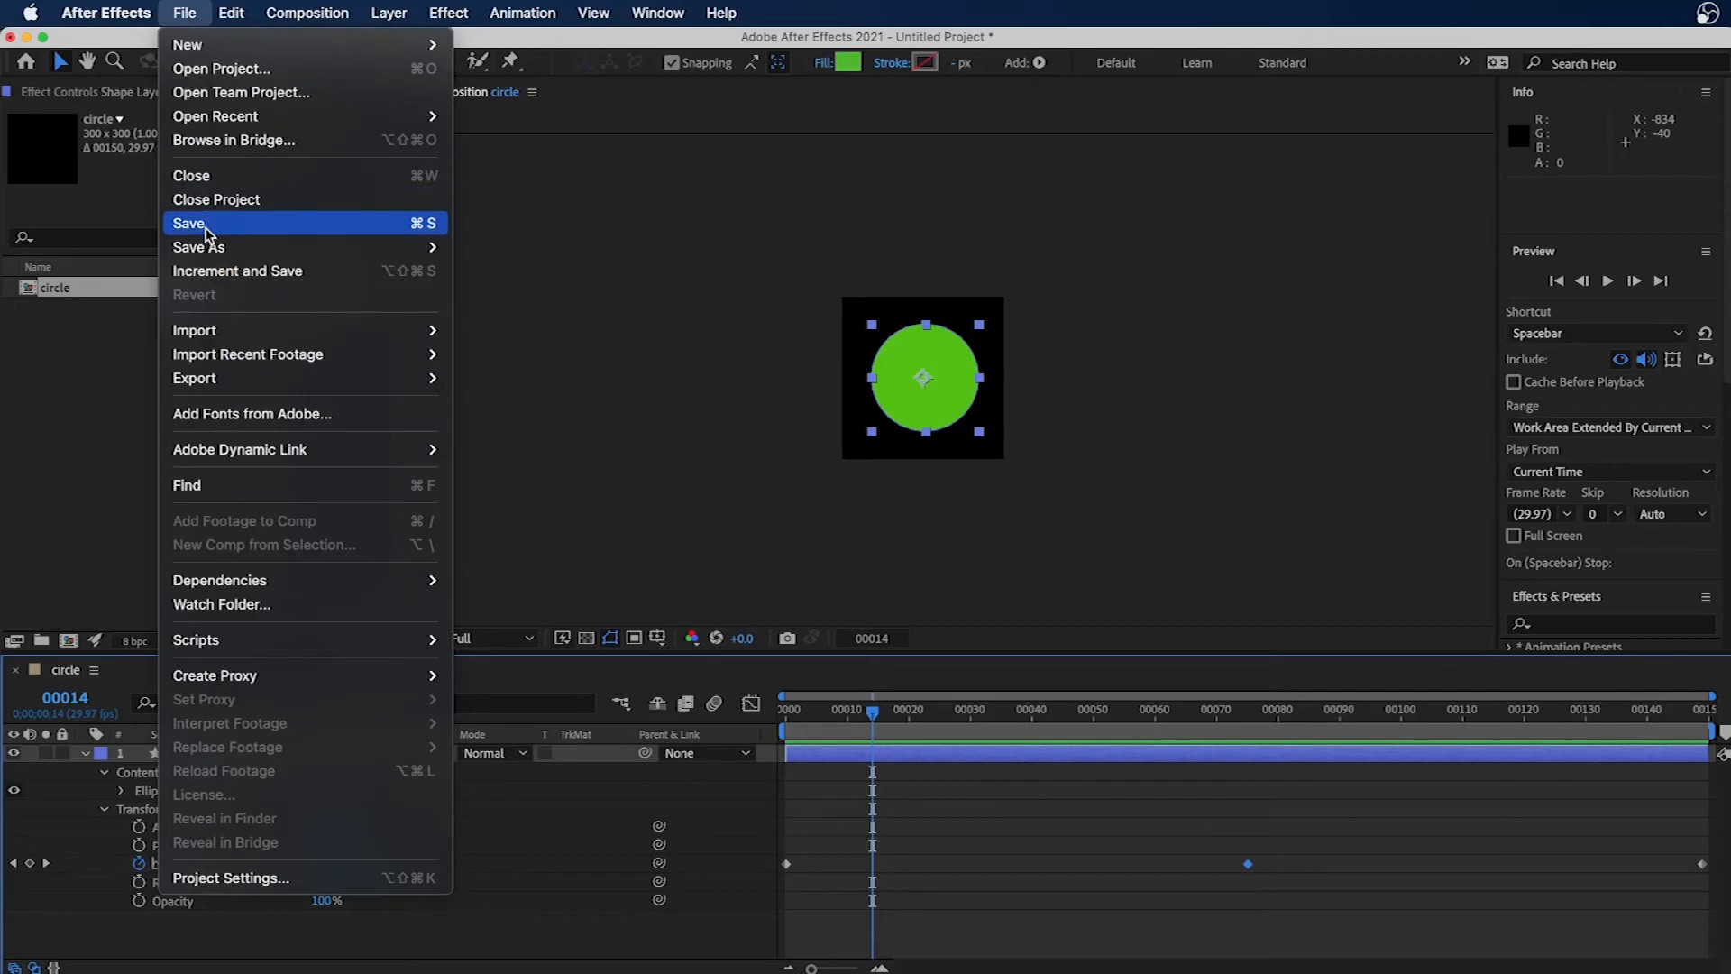
pyautogui.moveTo(272, 246)
pyautogui.click(489, 249)
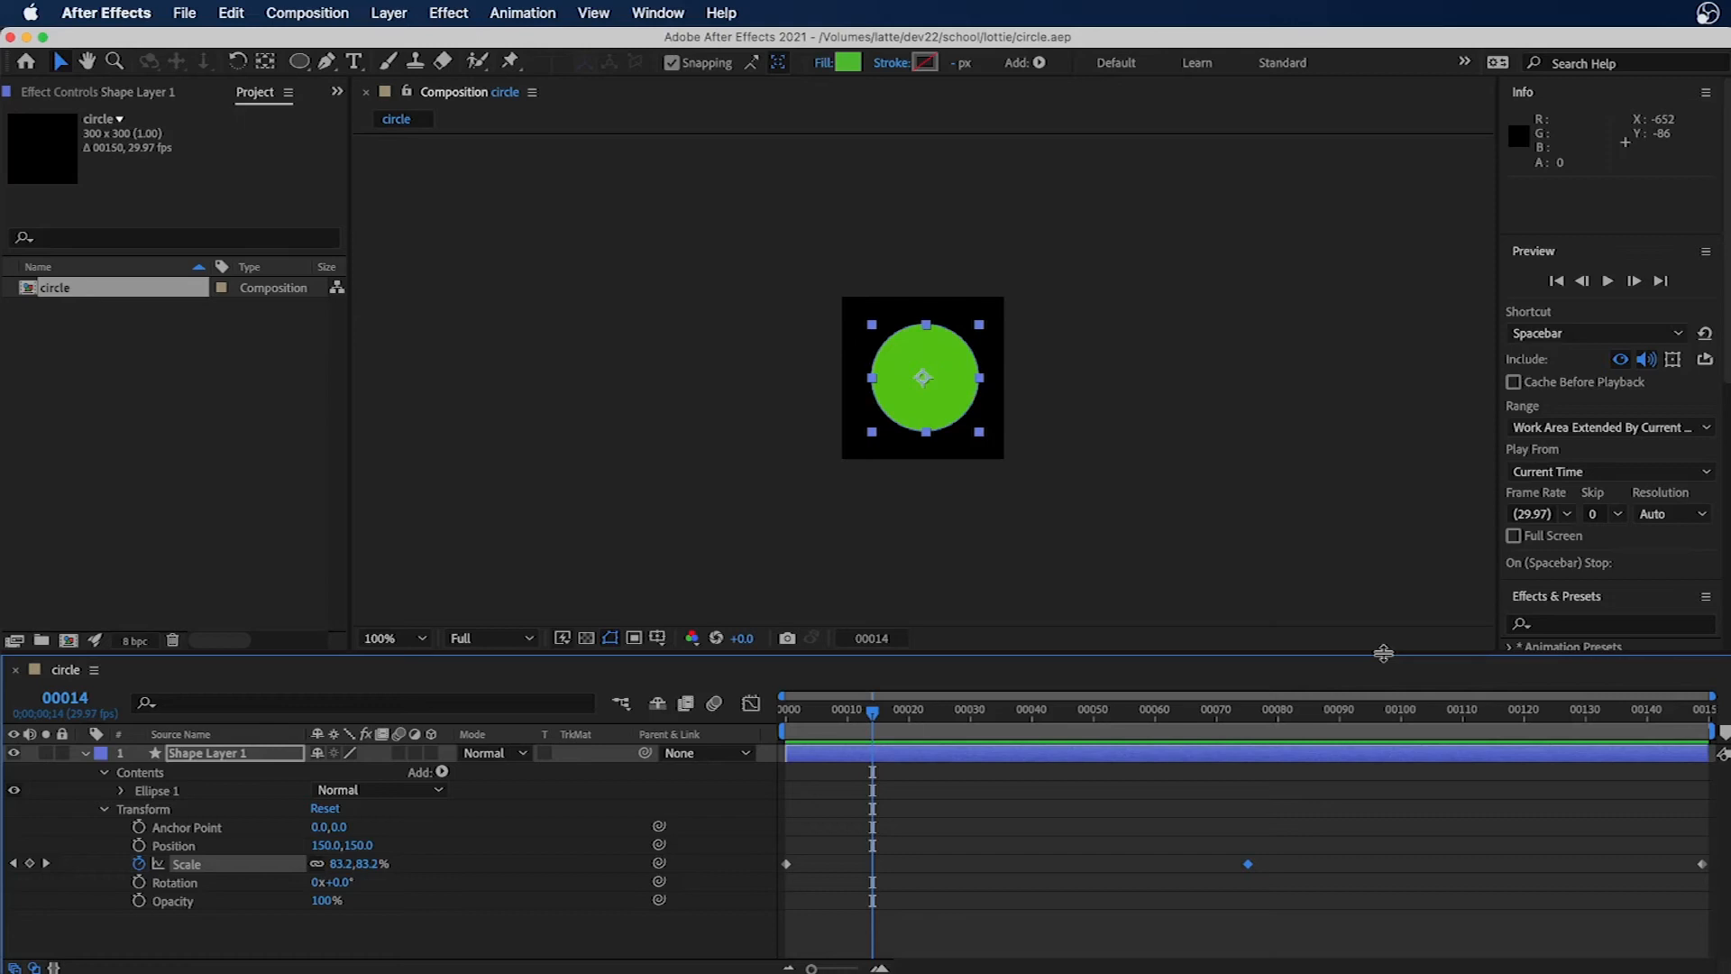
# Open the Bodymovin extension and select the circle composition for export
pyautogui.click(672, 17)
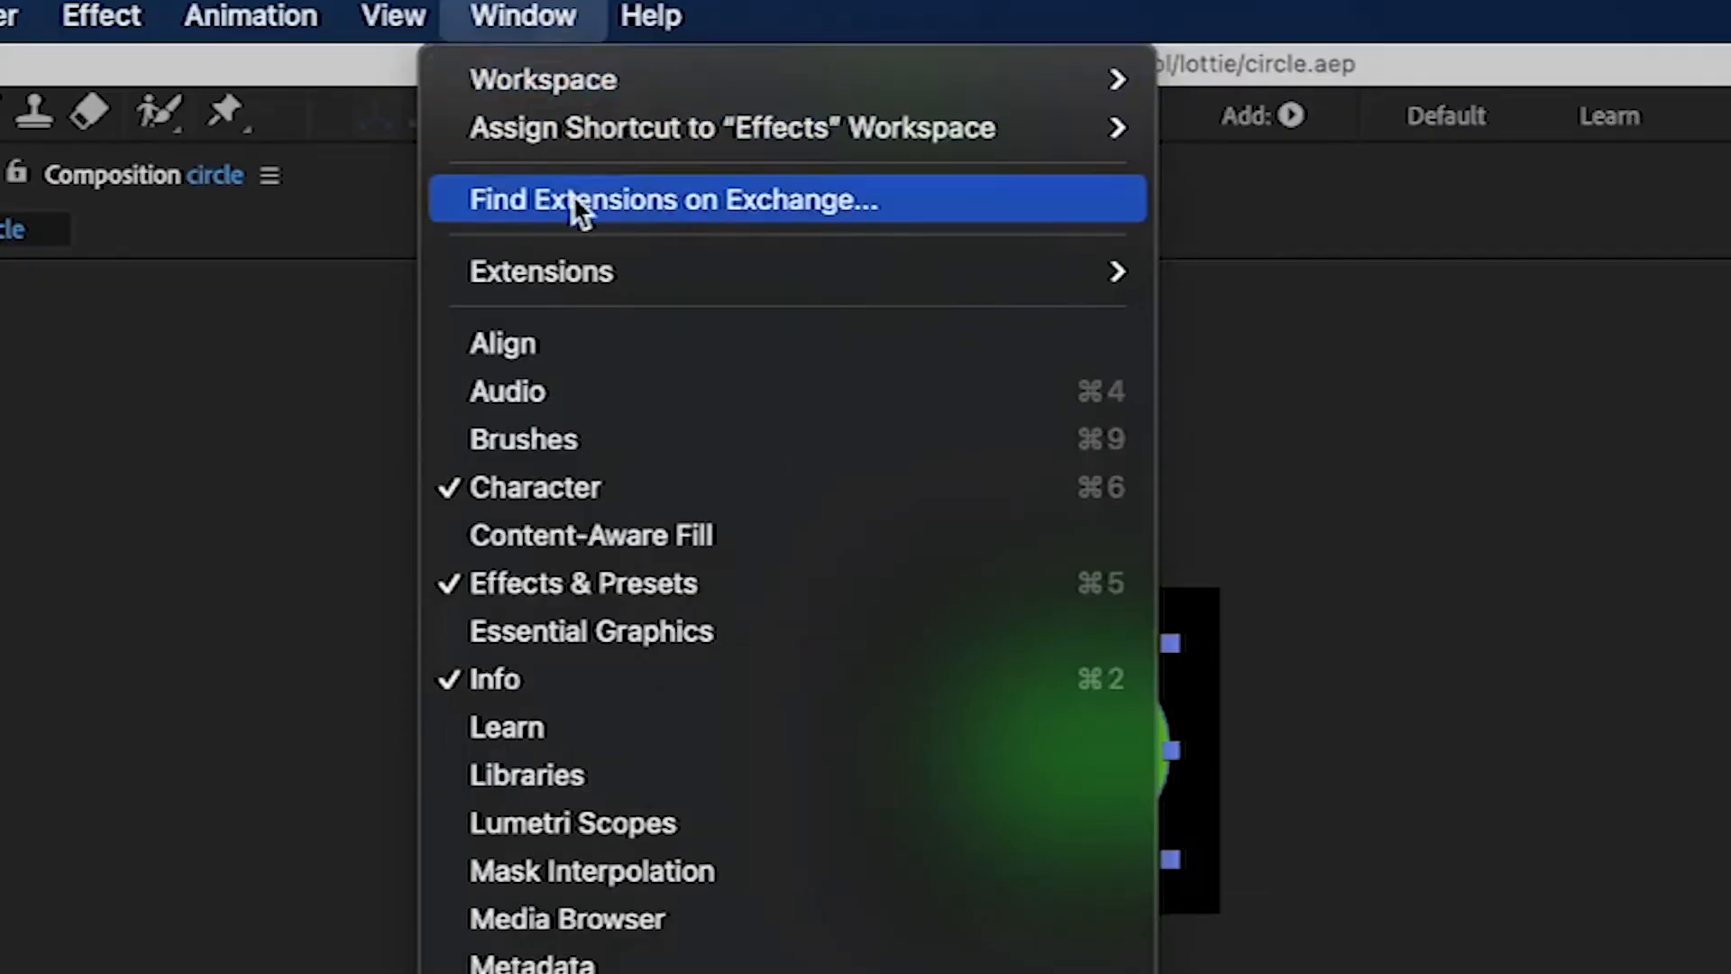
pyautogui.moveTo(686, 137)
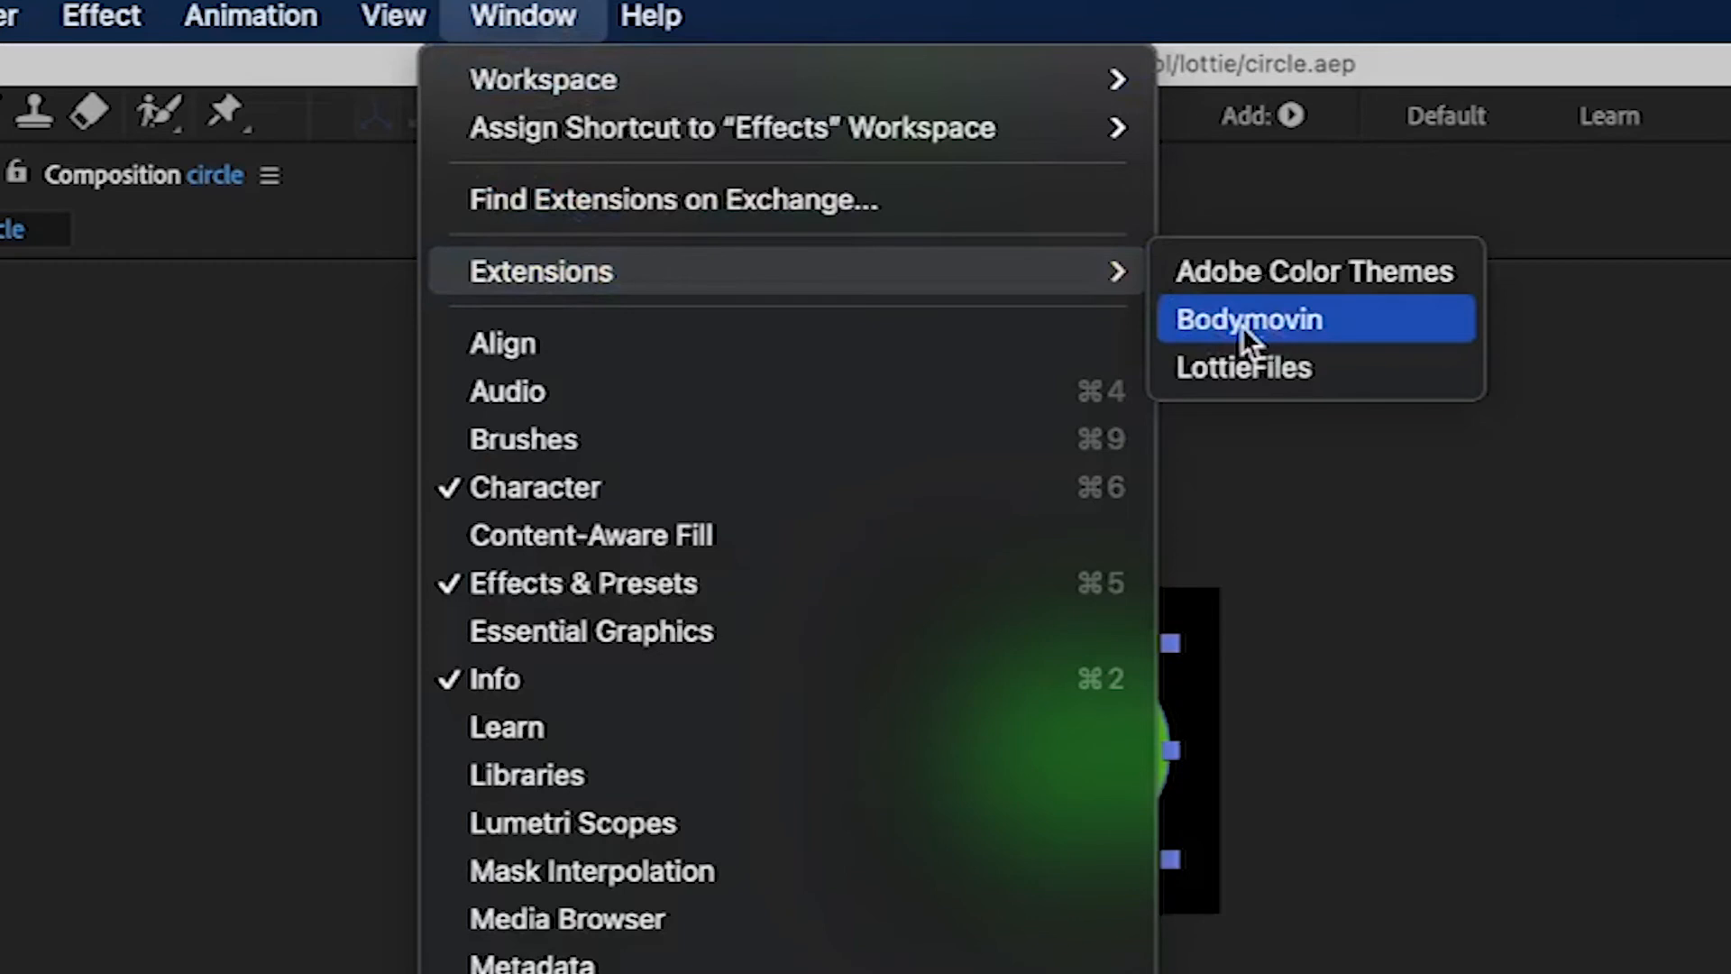
pyautogui.click(1273, 326)
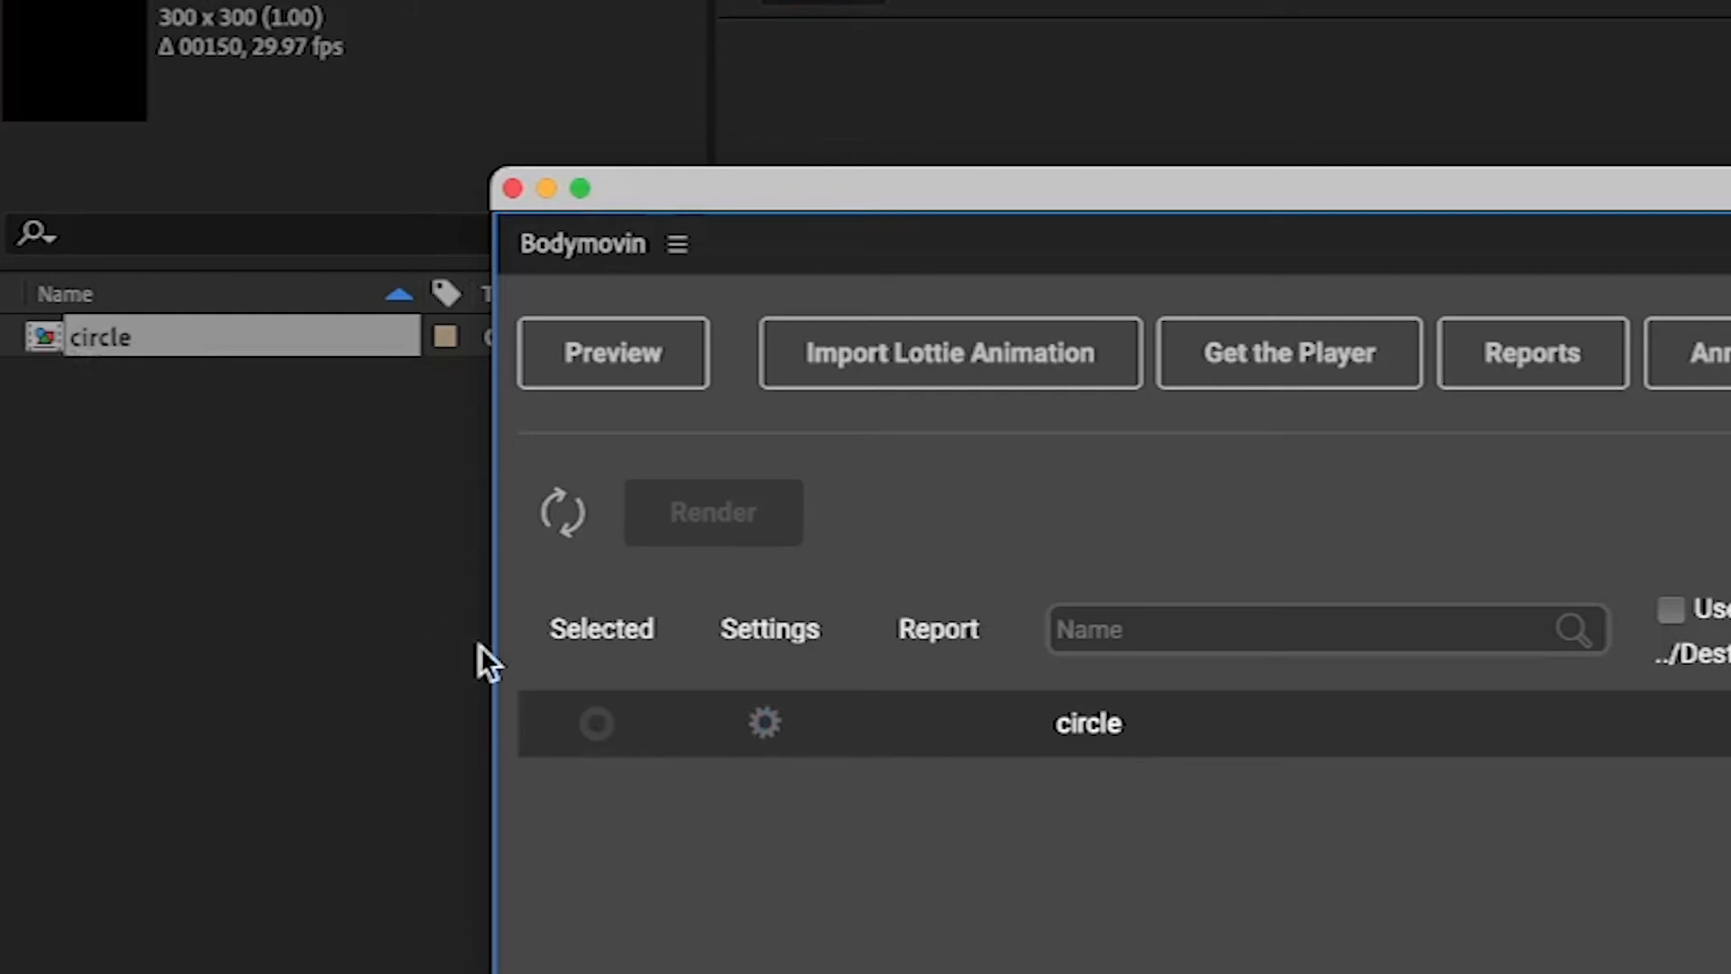
pyautogui.click(596, 724)
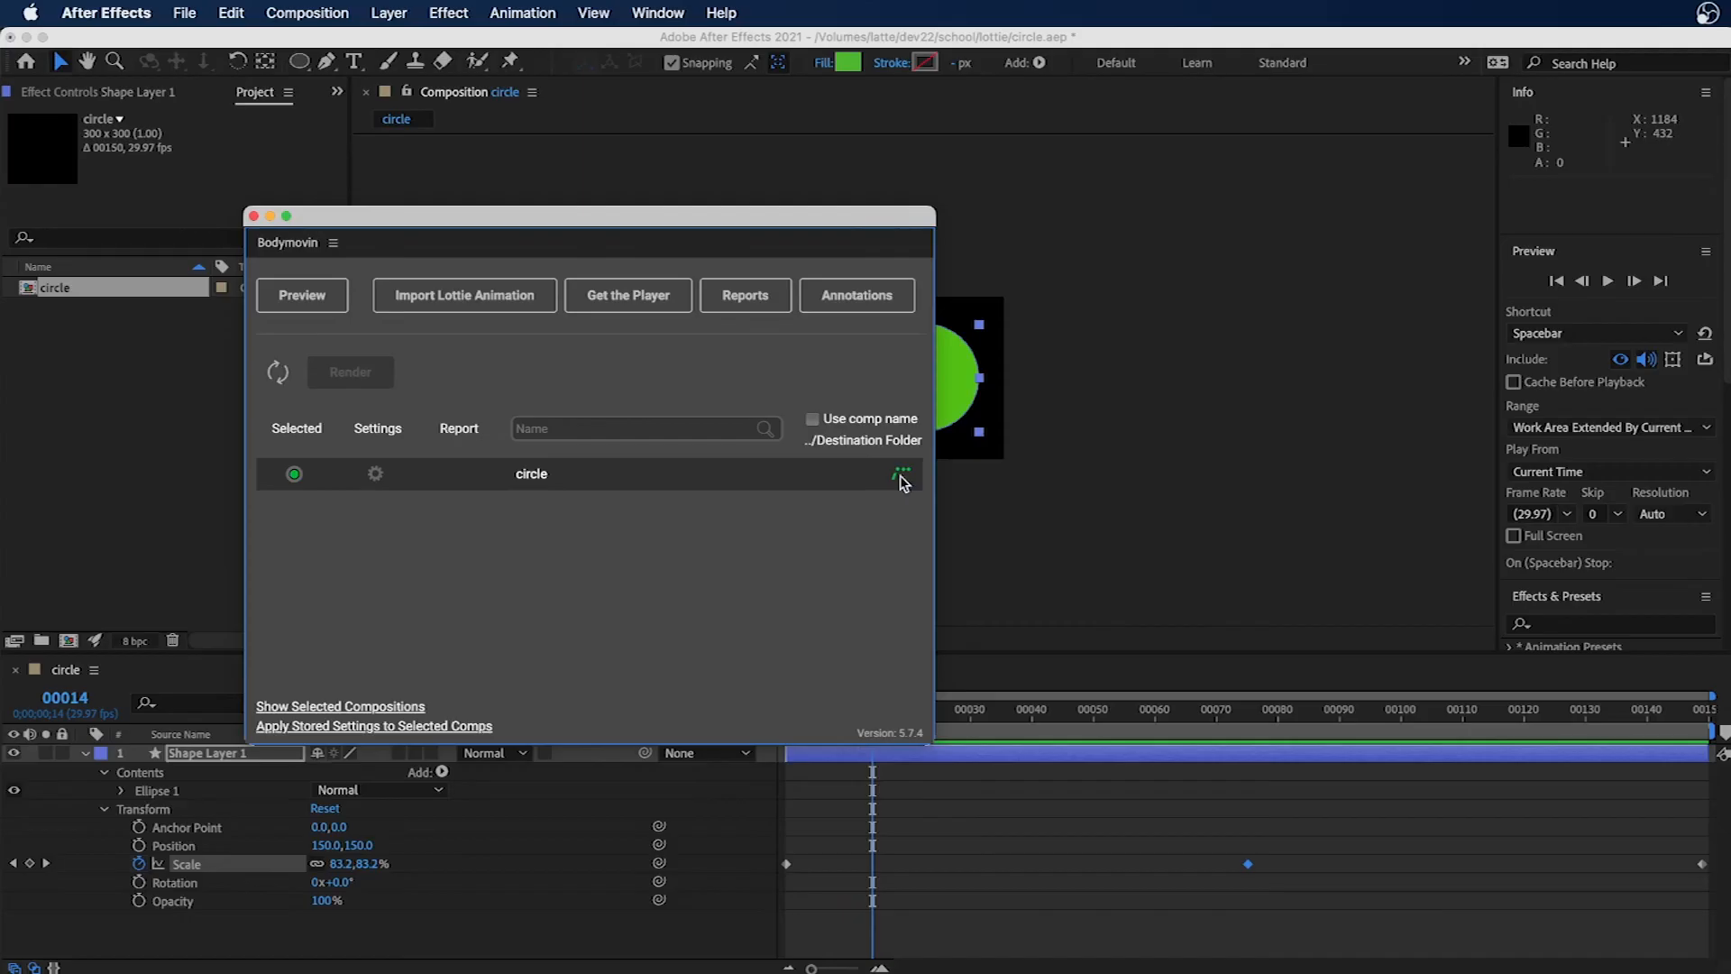
# Set the circle composition's export destination to circle.json in the lottie folder and render it
pyautogui.click(999, 464)
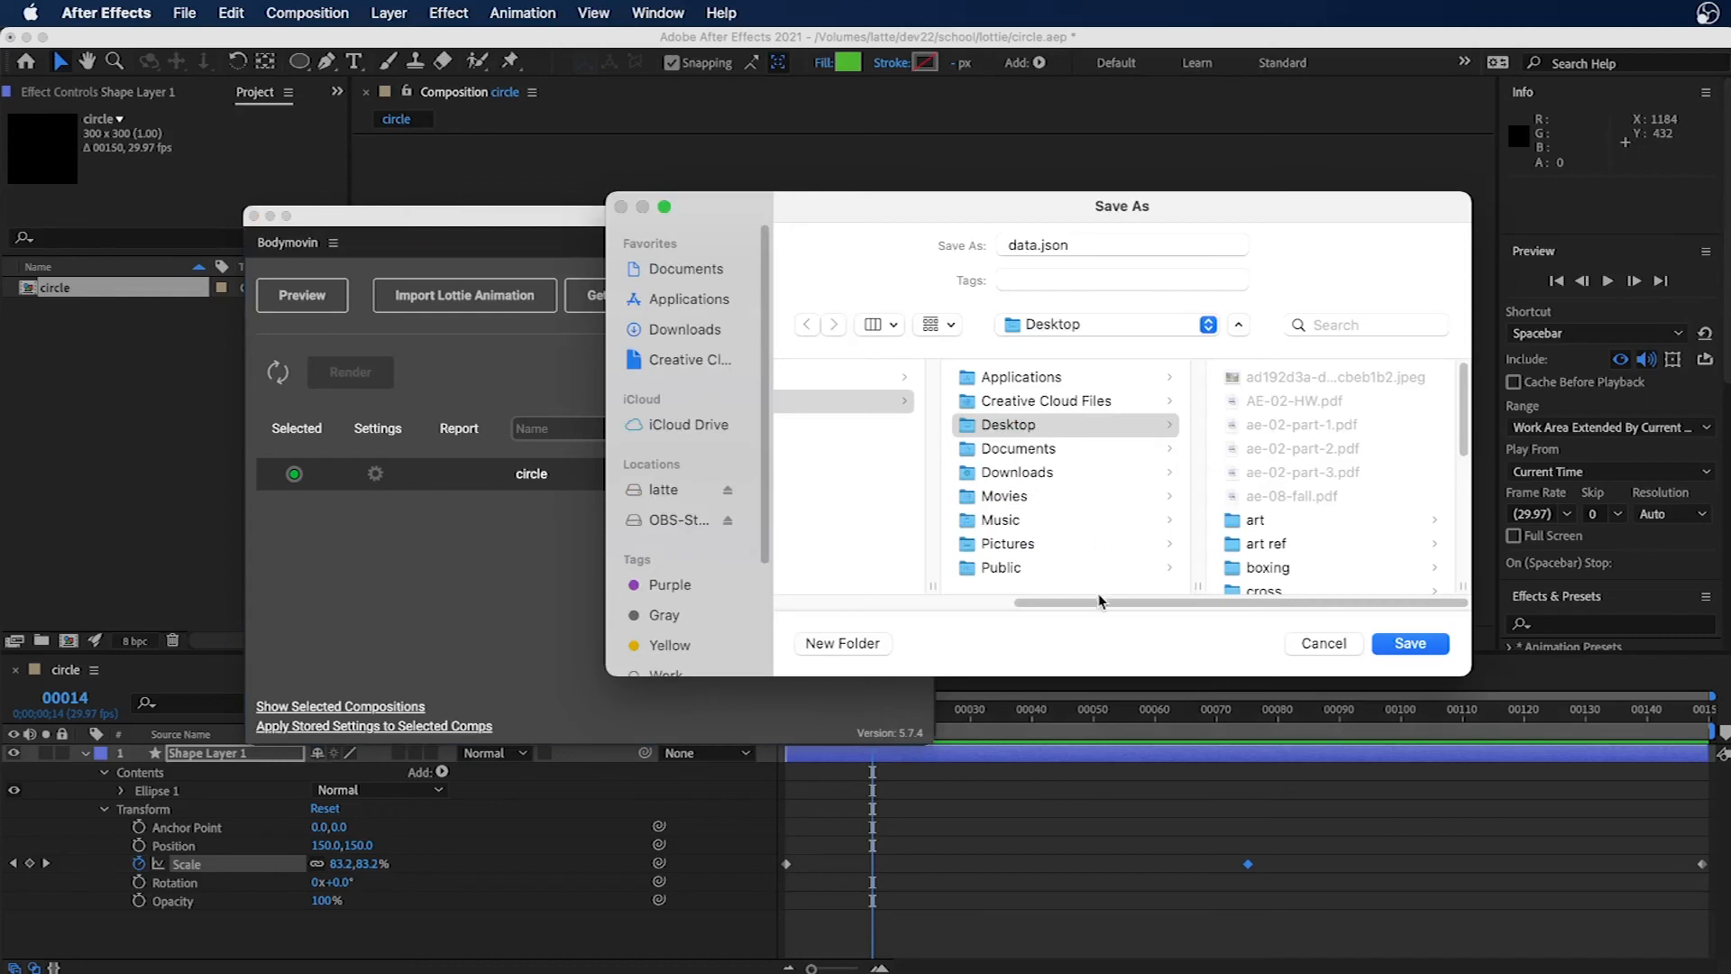
pyautogui.moveTo(1096, 598); pyautogui.dragTo(858, 579)
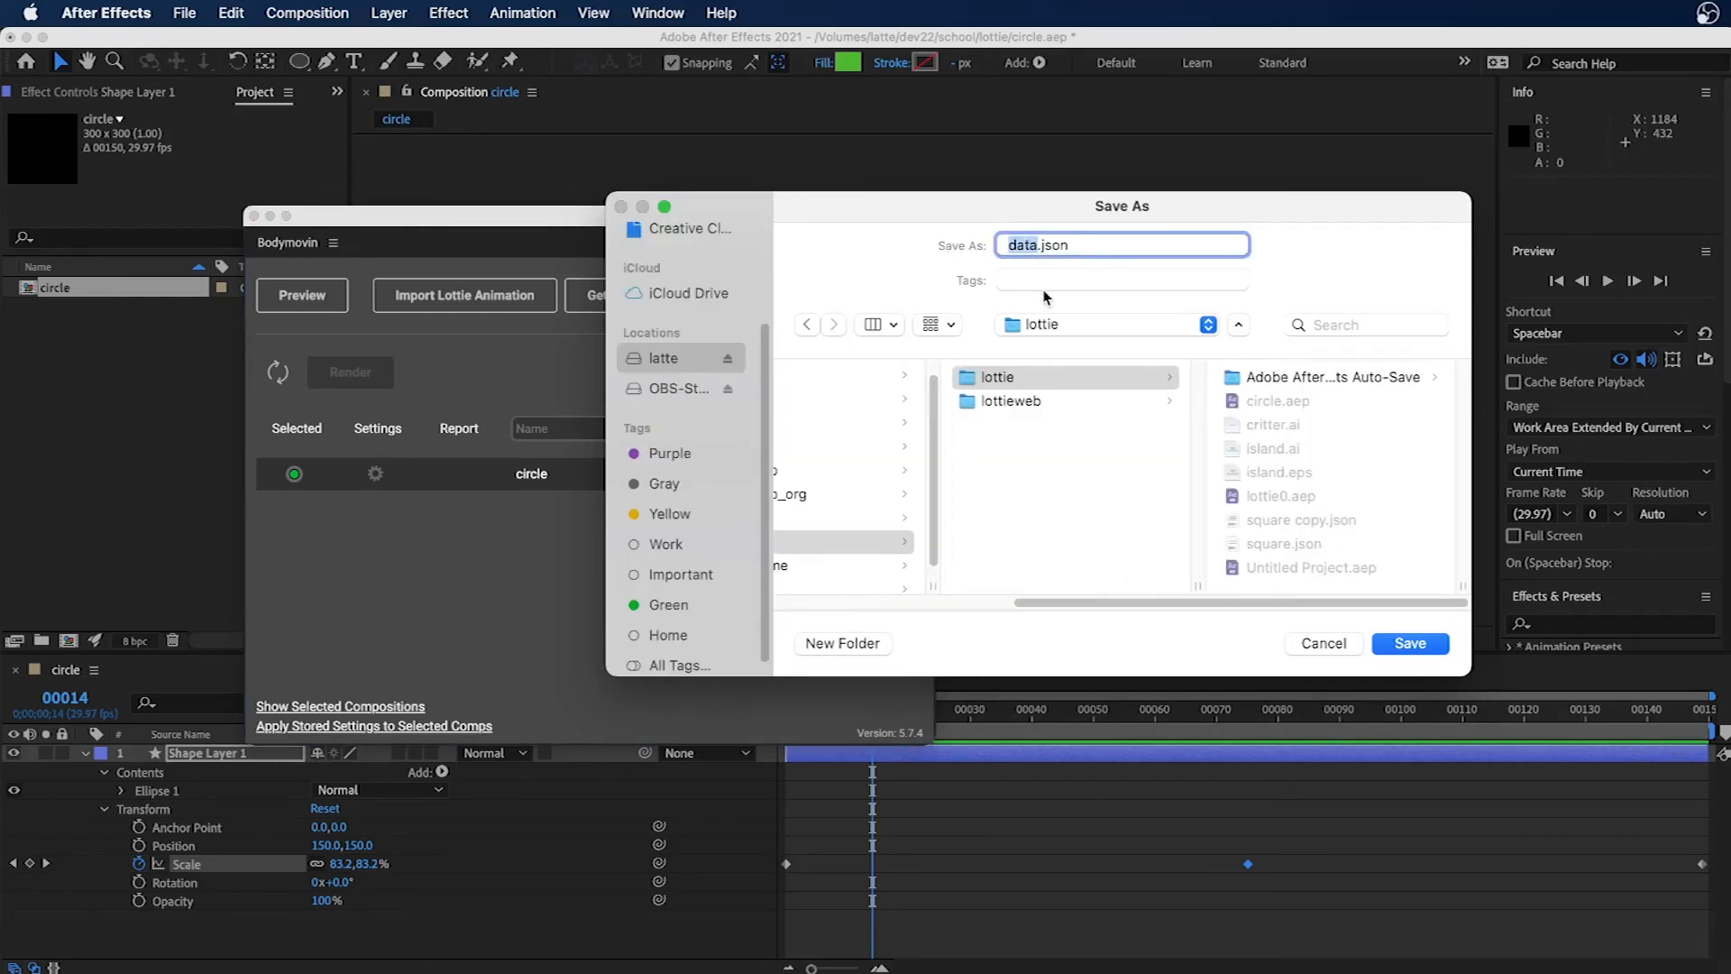
pyautogui.write('circle')
pyautogui.click(1410, 642)
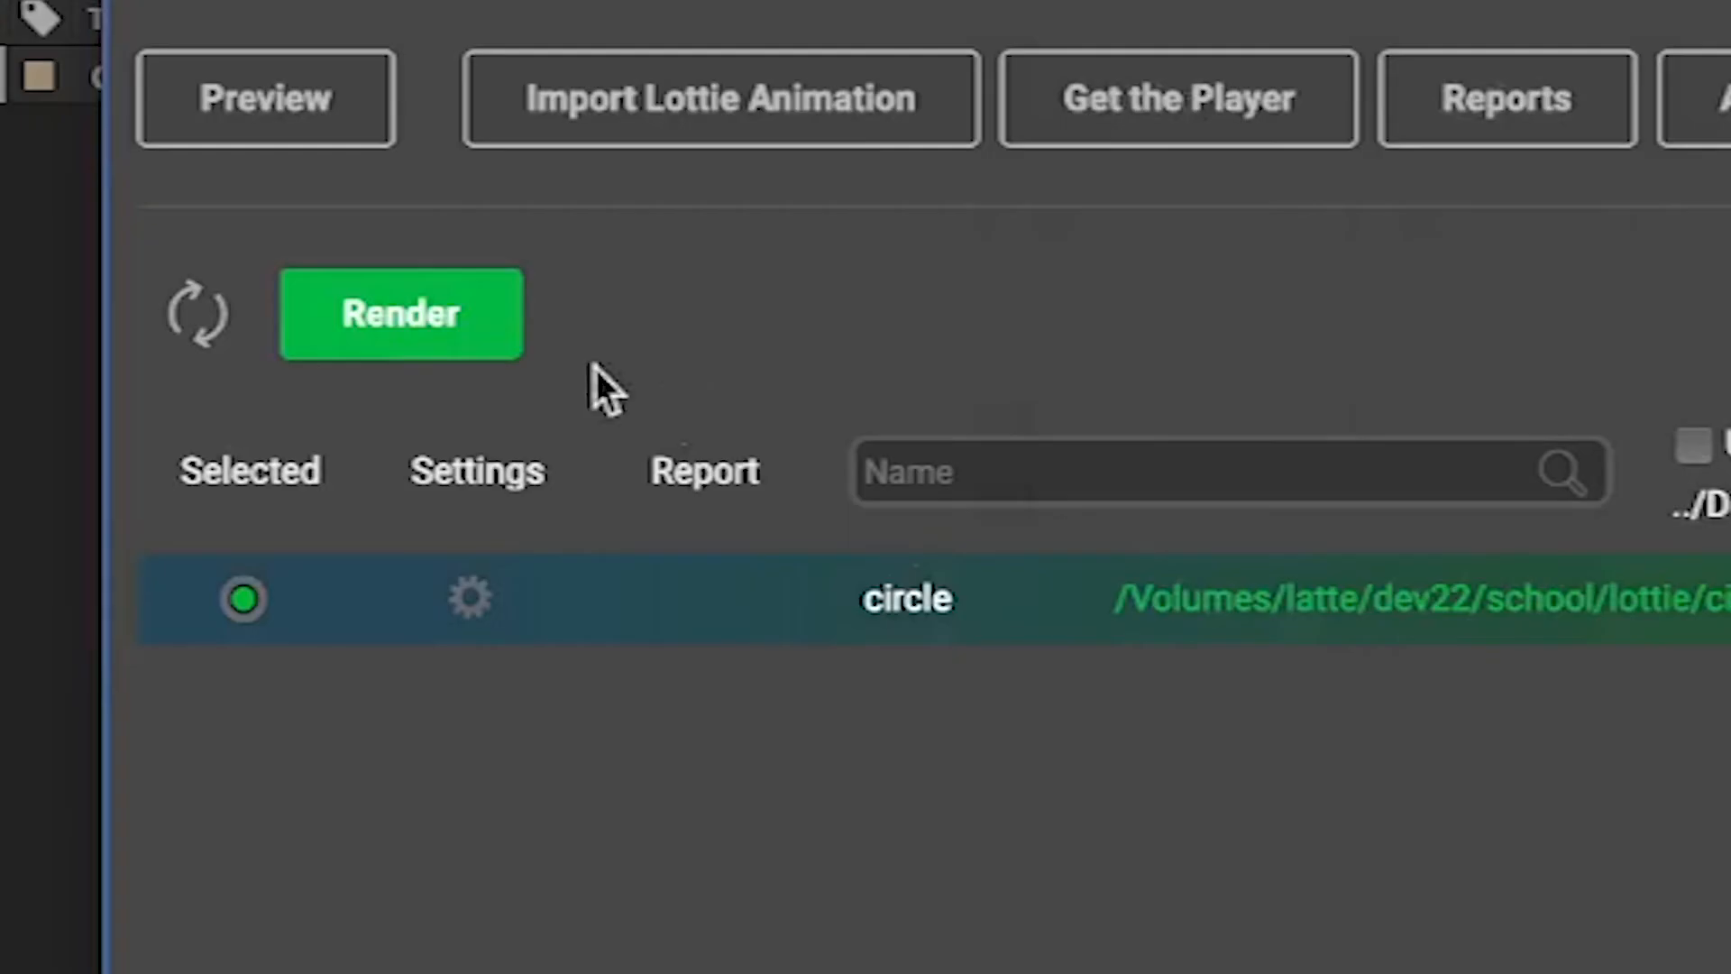
pyautogui.click(367, 378)
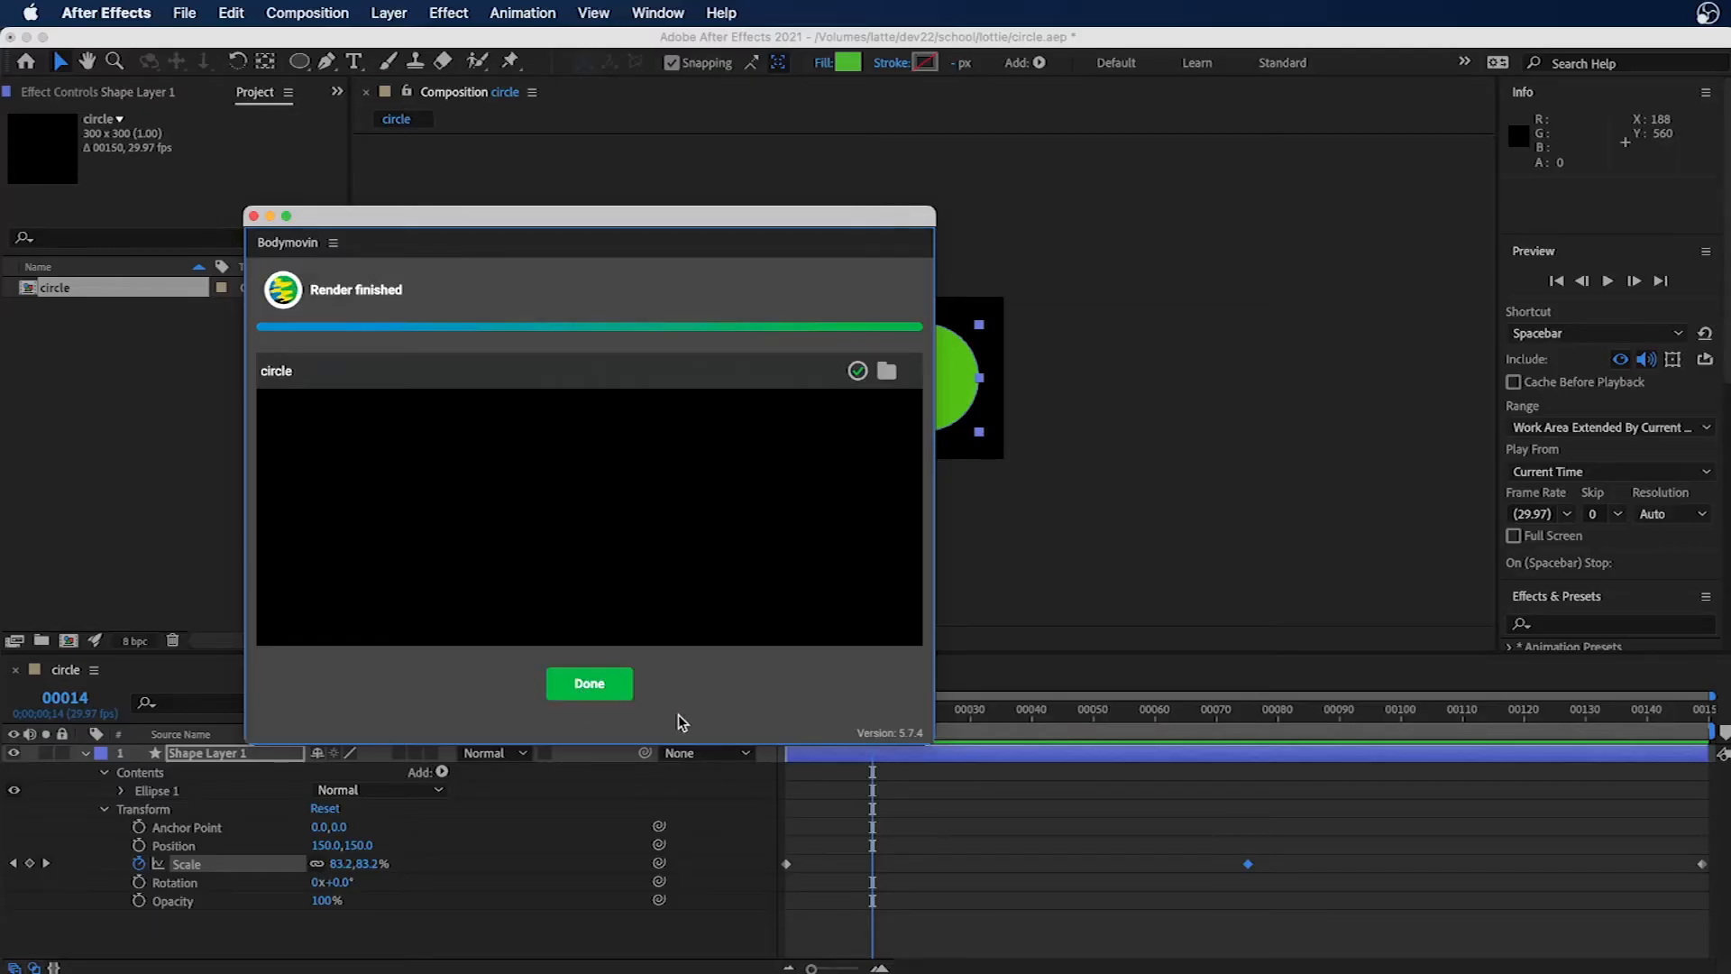
pyautogui.click(591, 692)
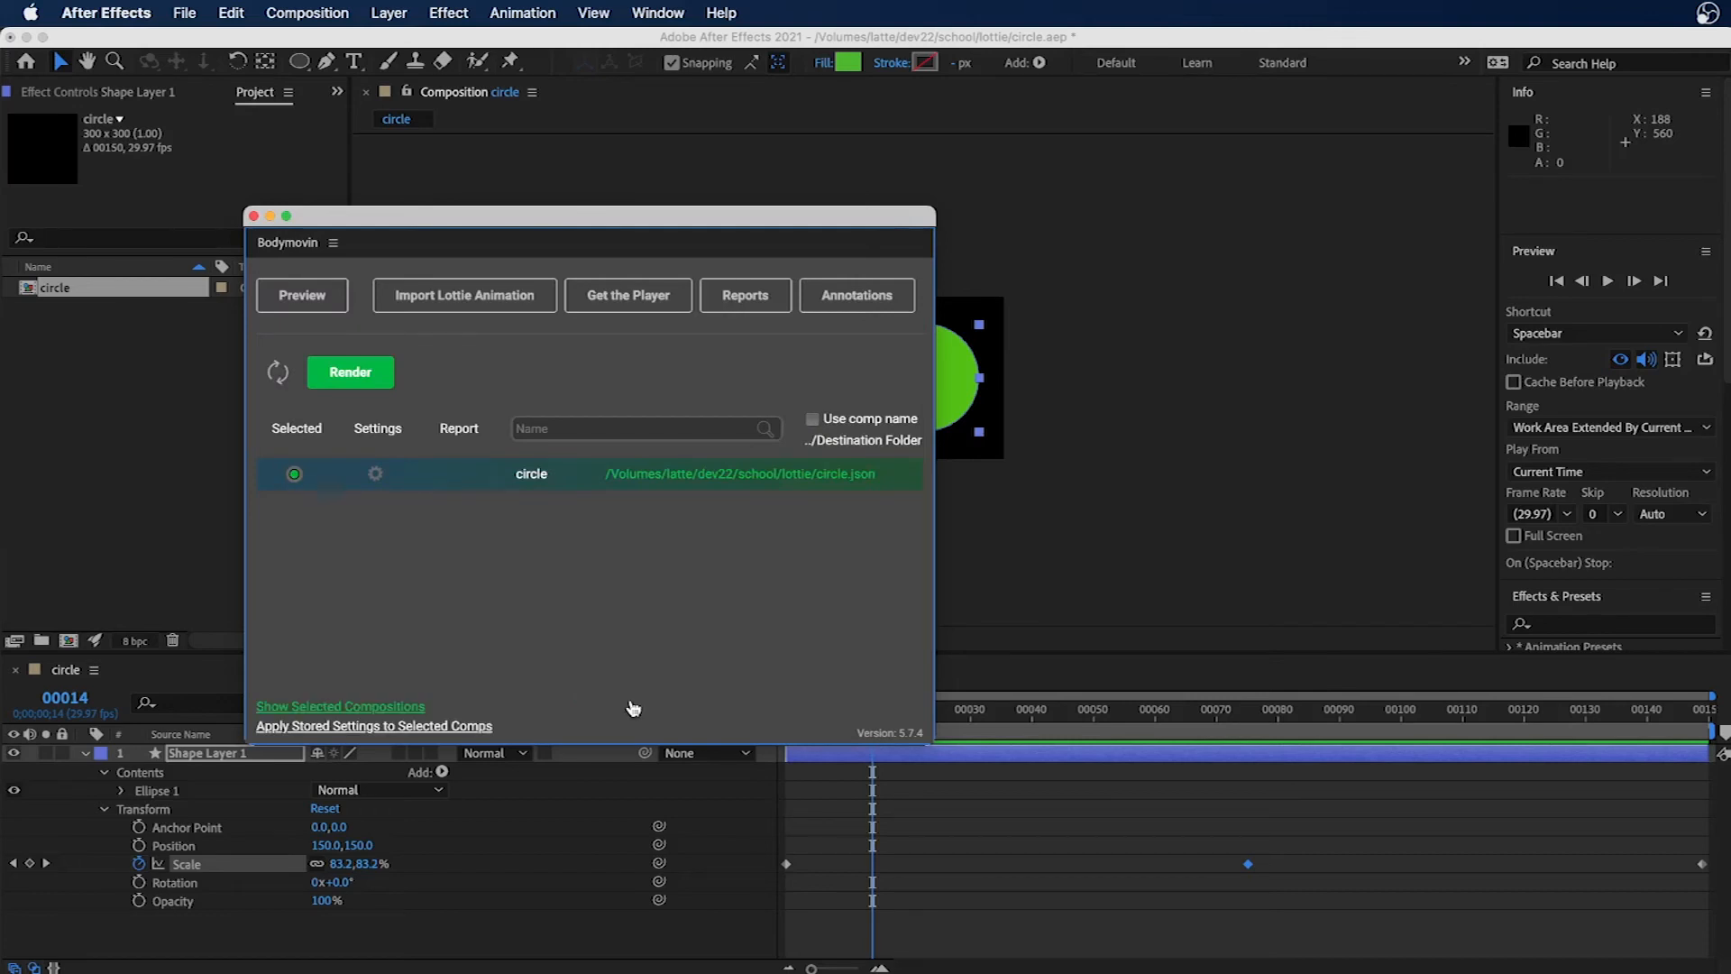
# Play the current circle render in Bodymovin's previewer and return to the composition list
pyautogui.click(298, 303)
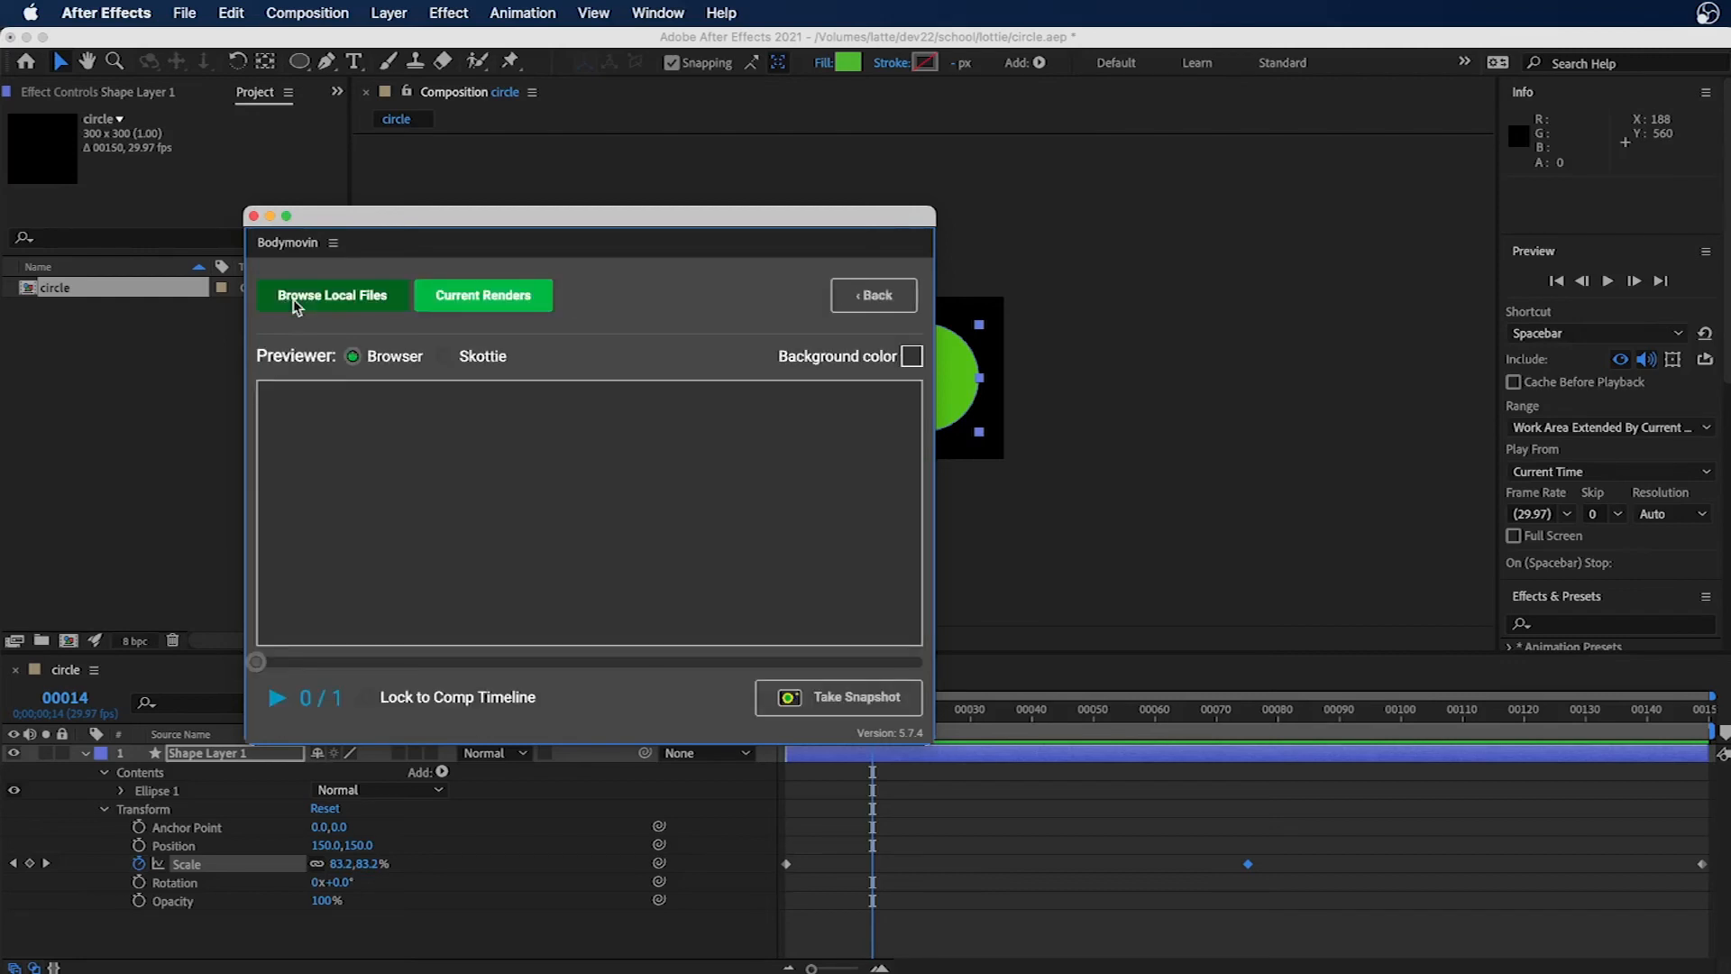
pyautogui.click(495, 306)
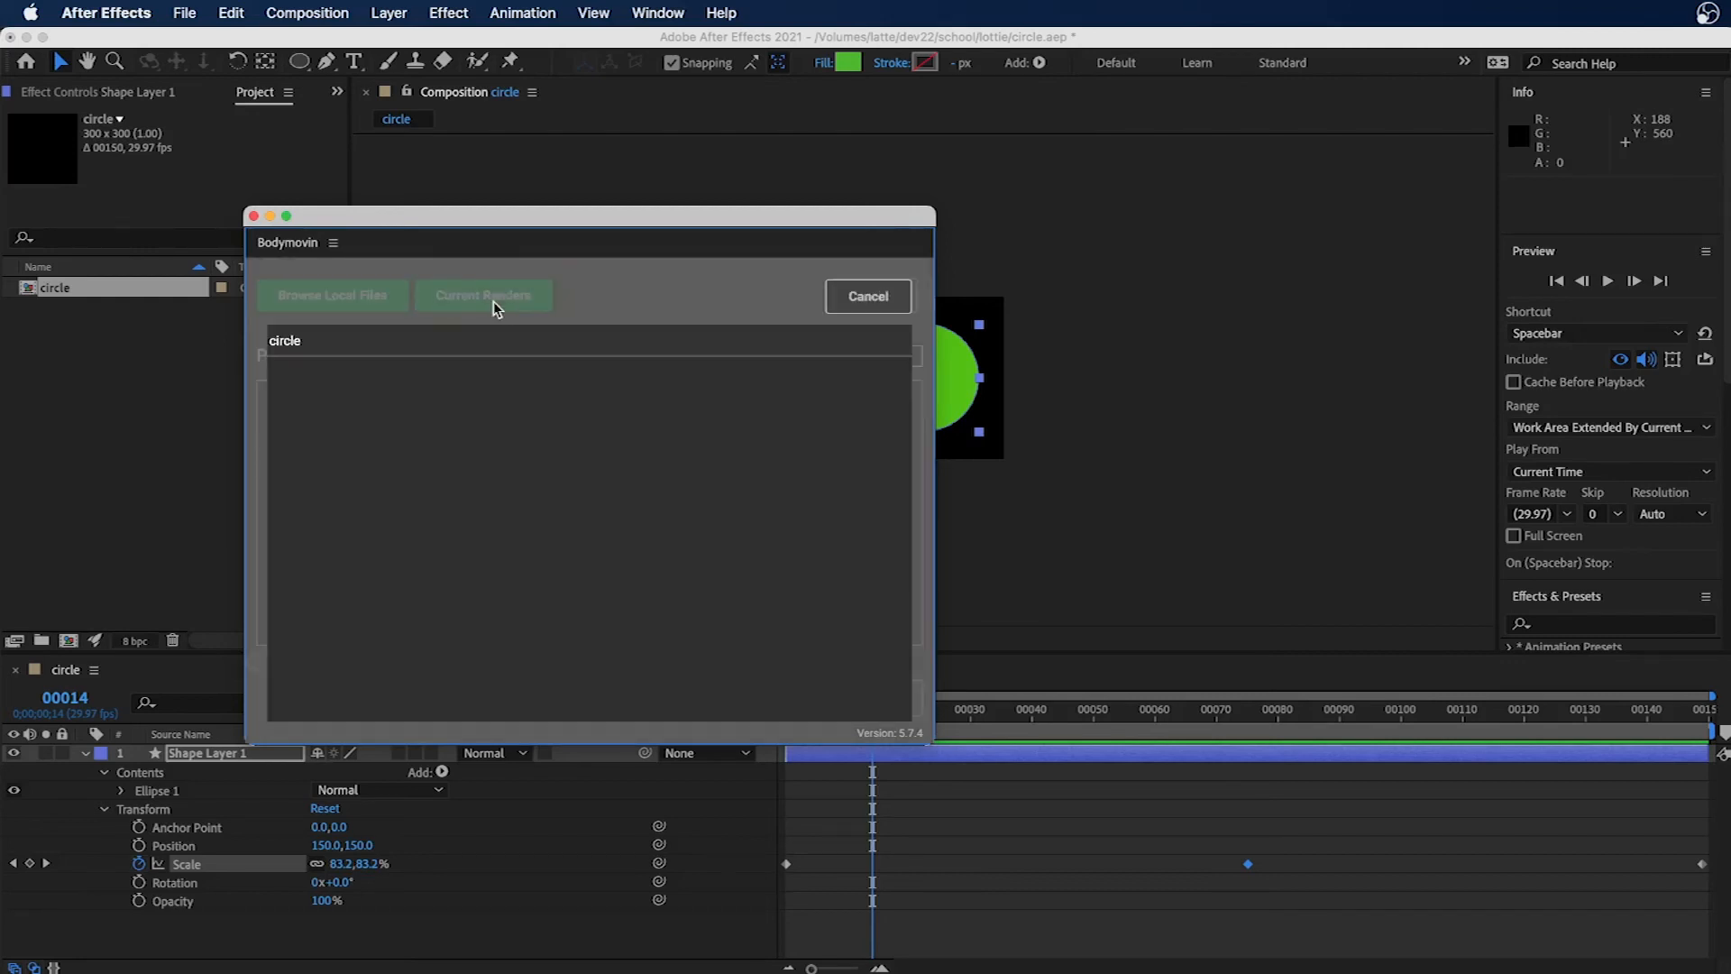
pyautogui.click(287, 343)
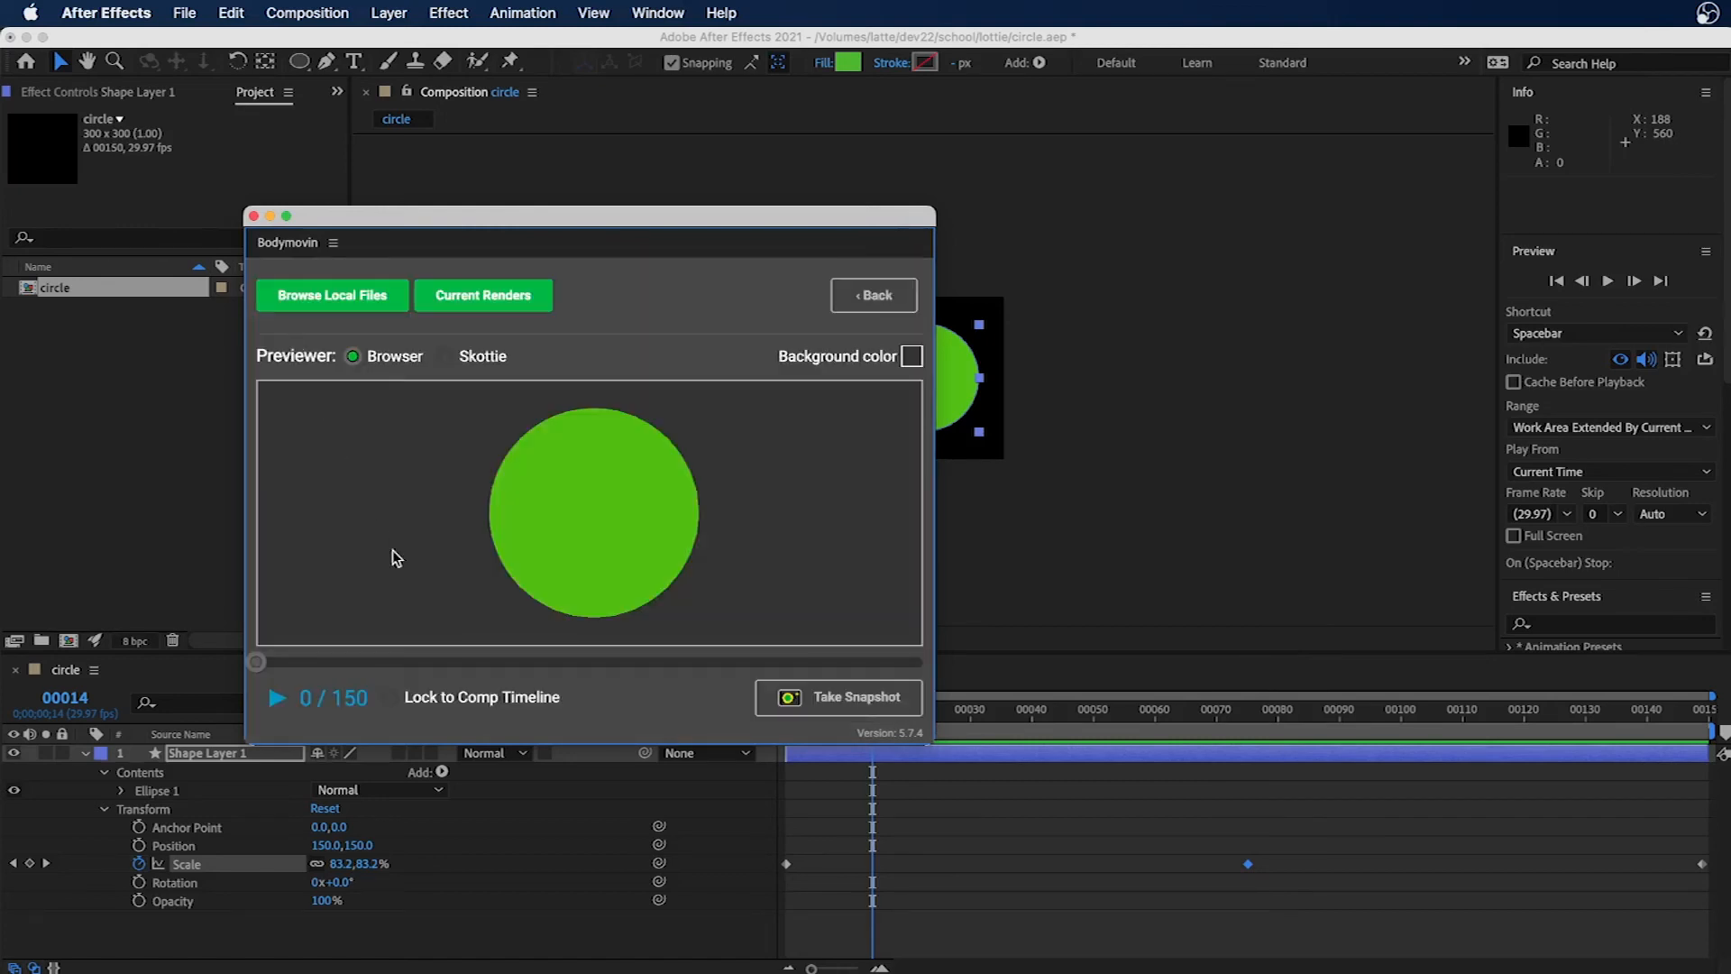
pyautogui.click(275, 699)
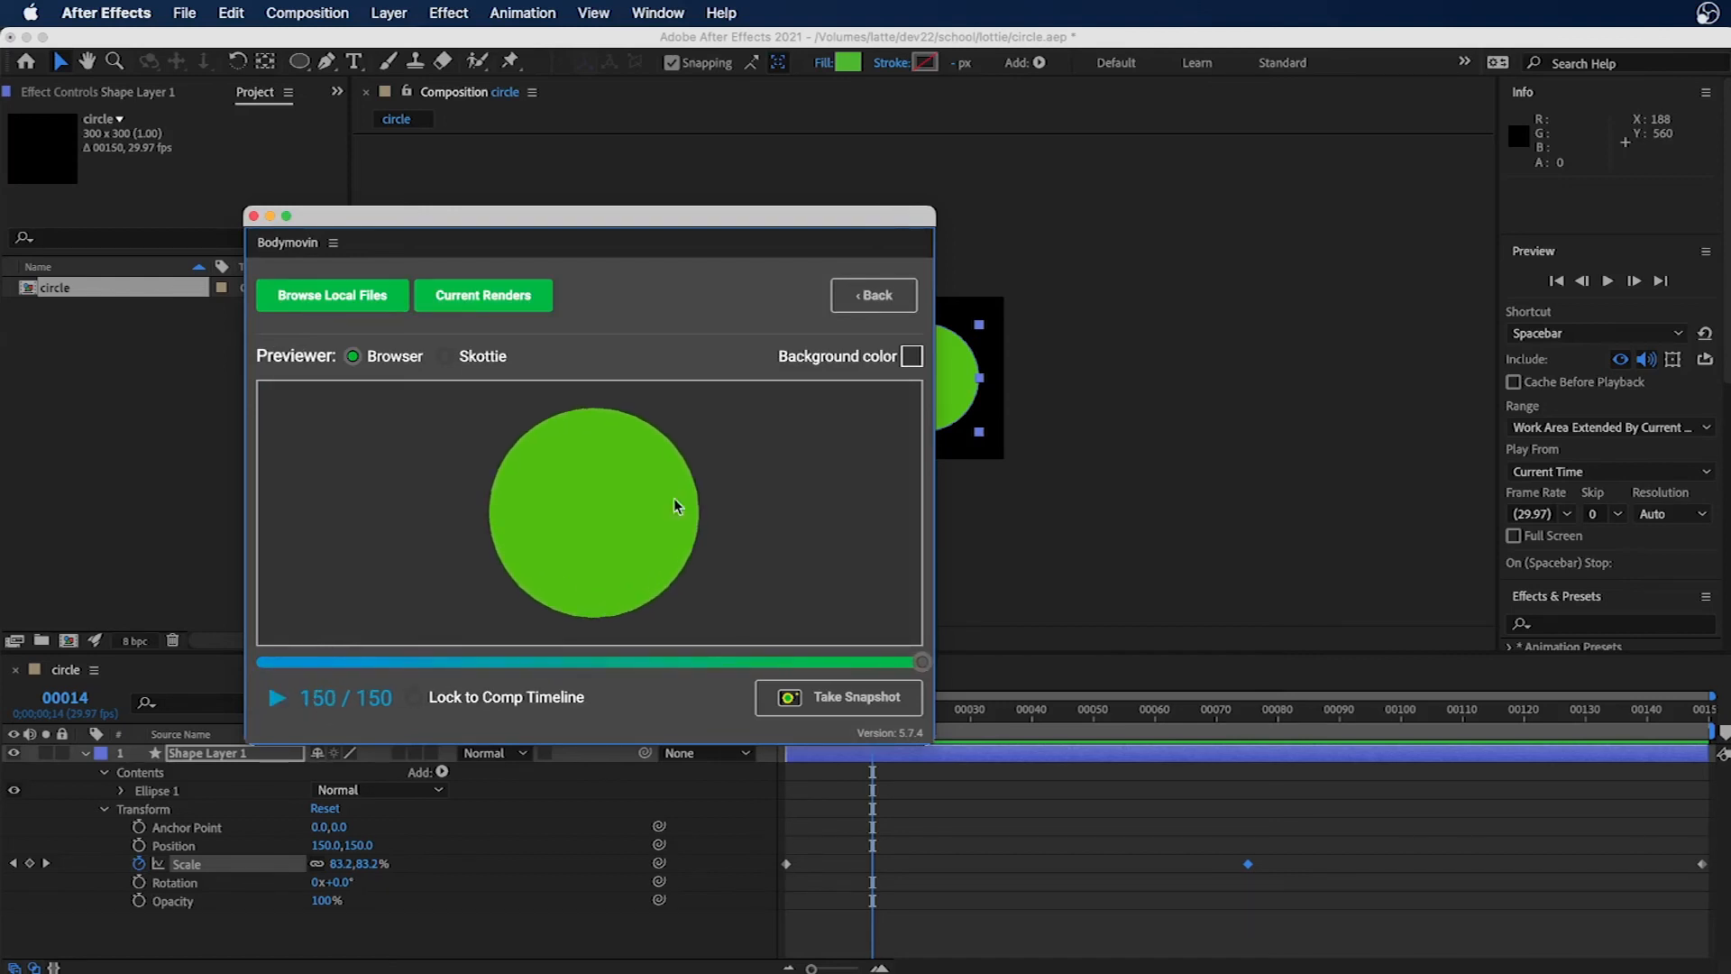
pyautogui.click(870, 298)
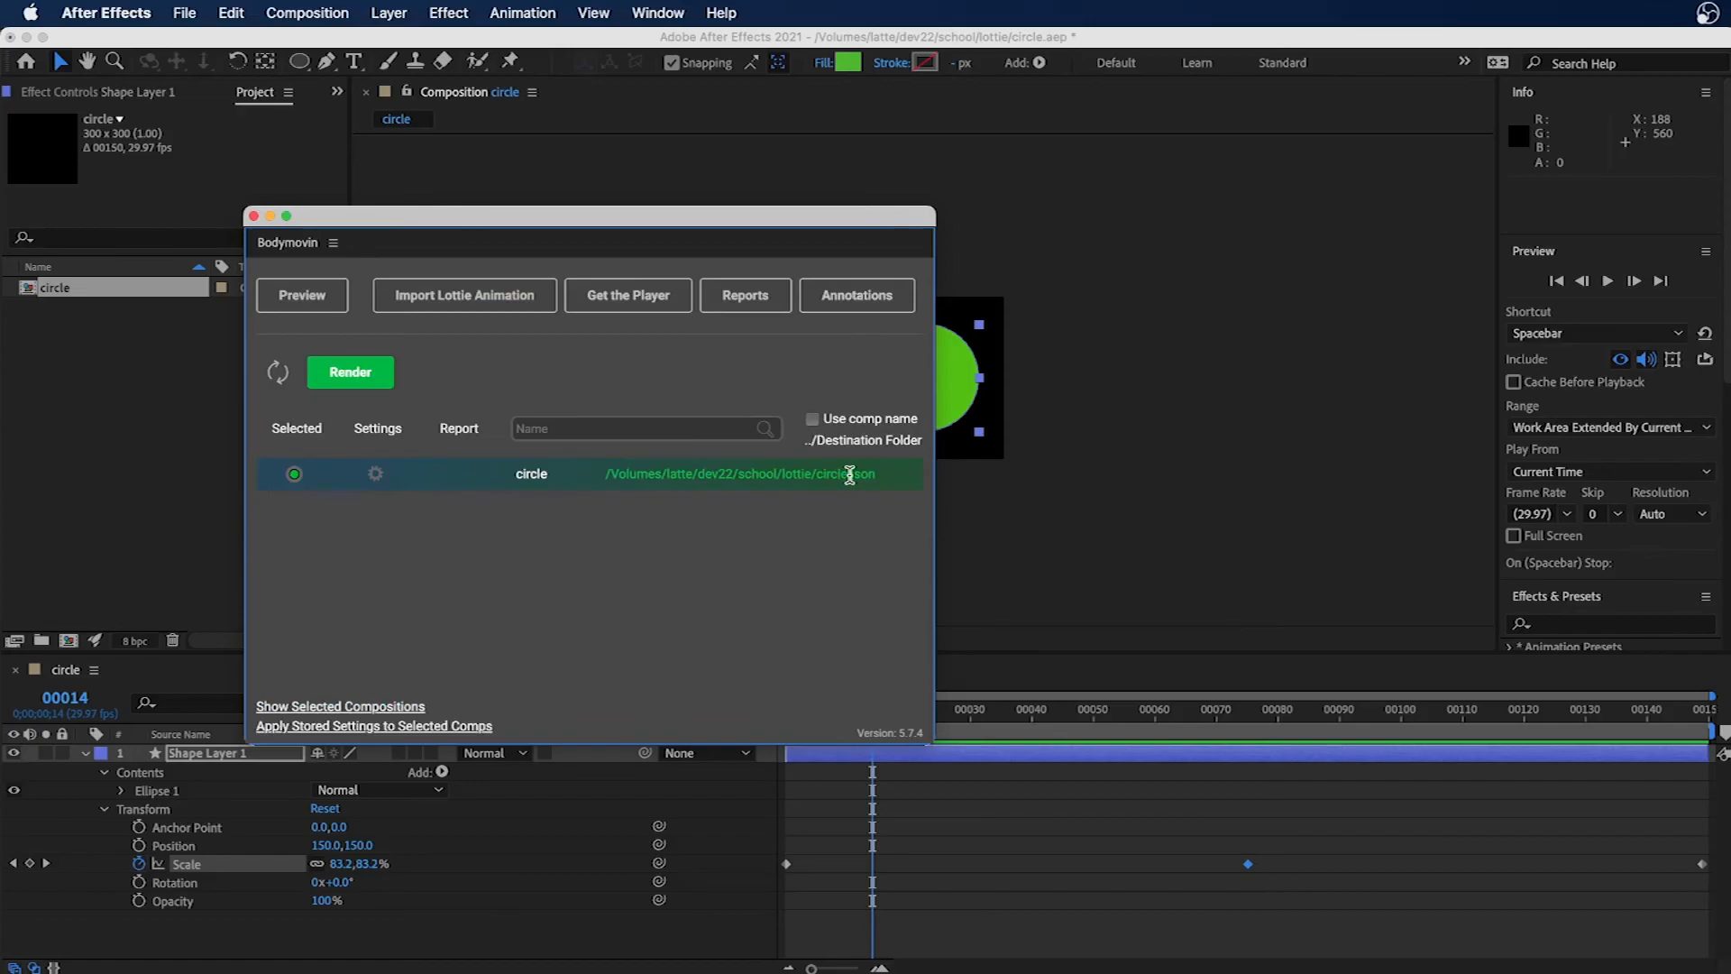
# Switch to Atom and examine the lottie-player script tag and the player element in index.html
pyautogui.press('super+Tab')
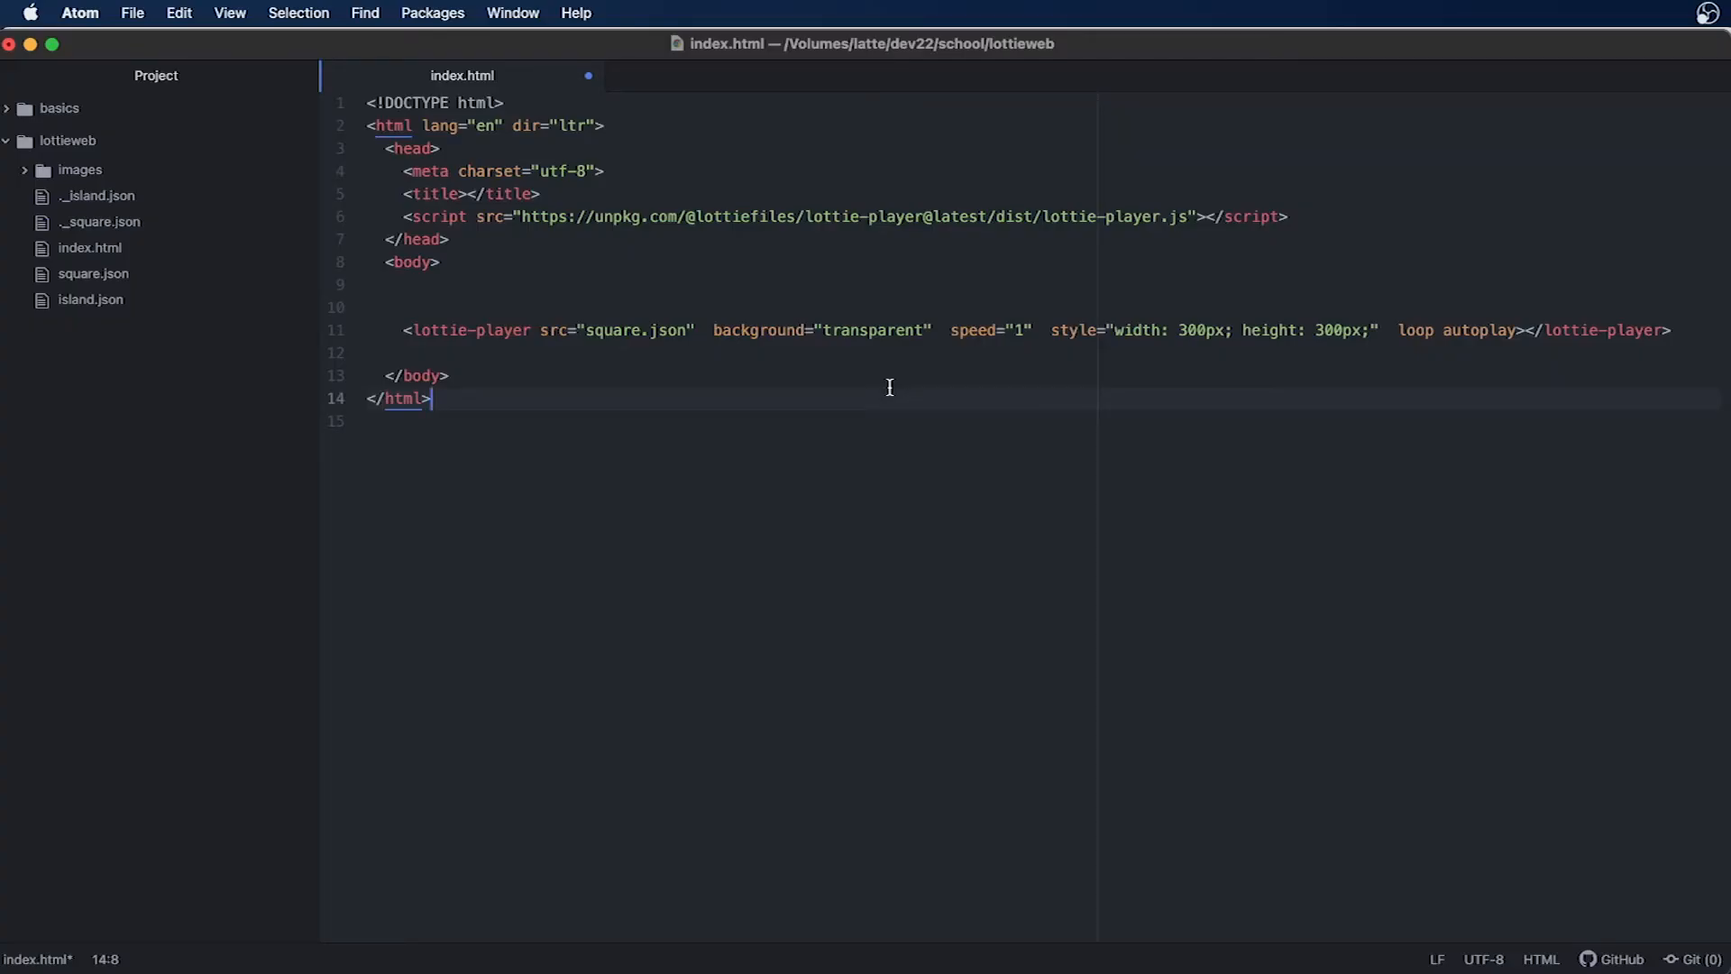
pyautogui.click(1290, 218)
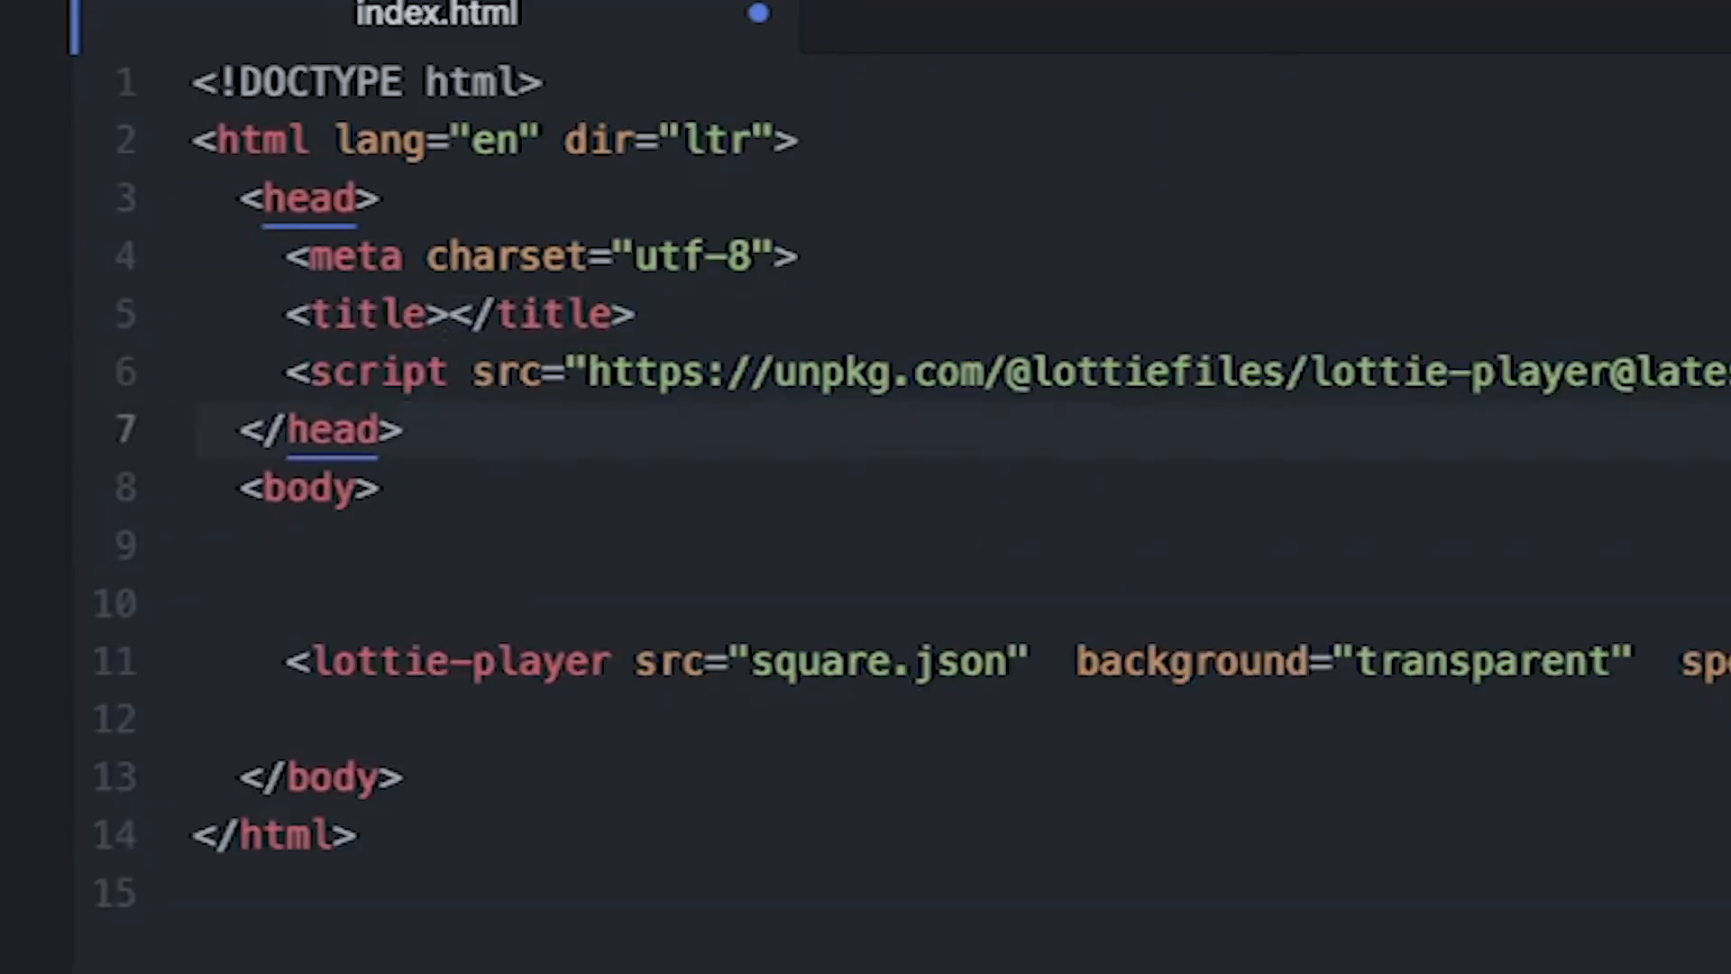
pyautogui.moveTo(1726, 371); pyautogui.dragTo(299, 366)
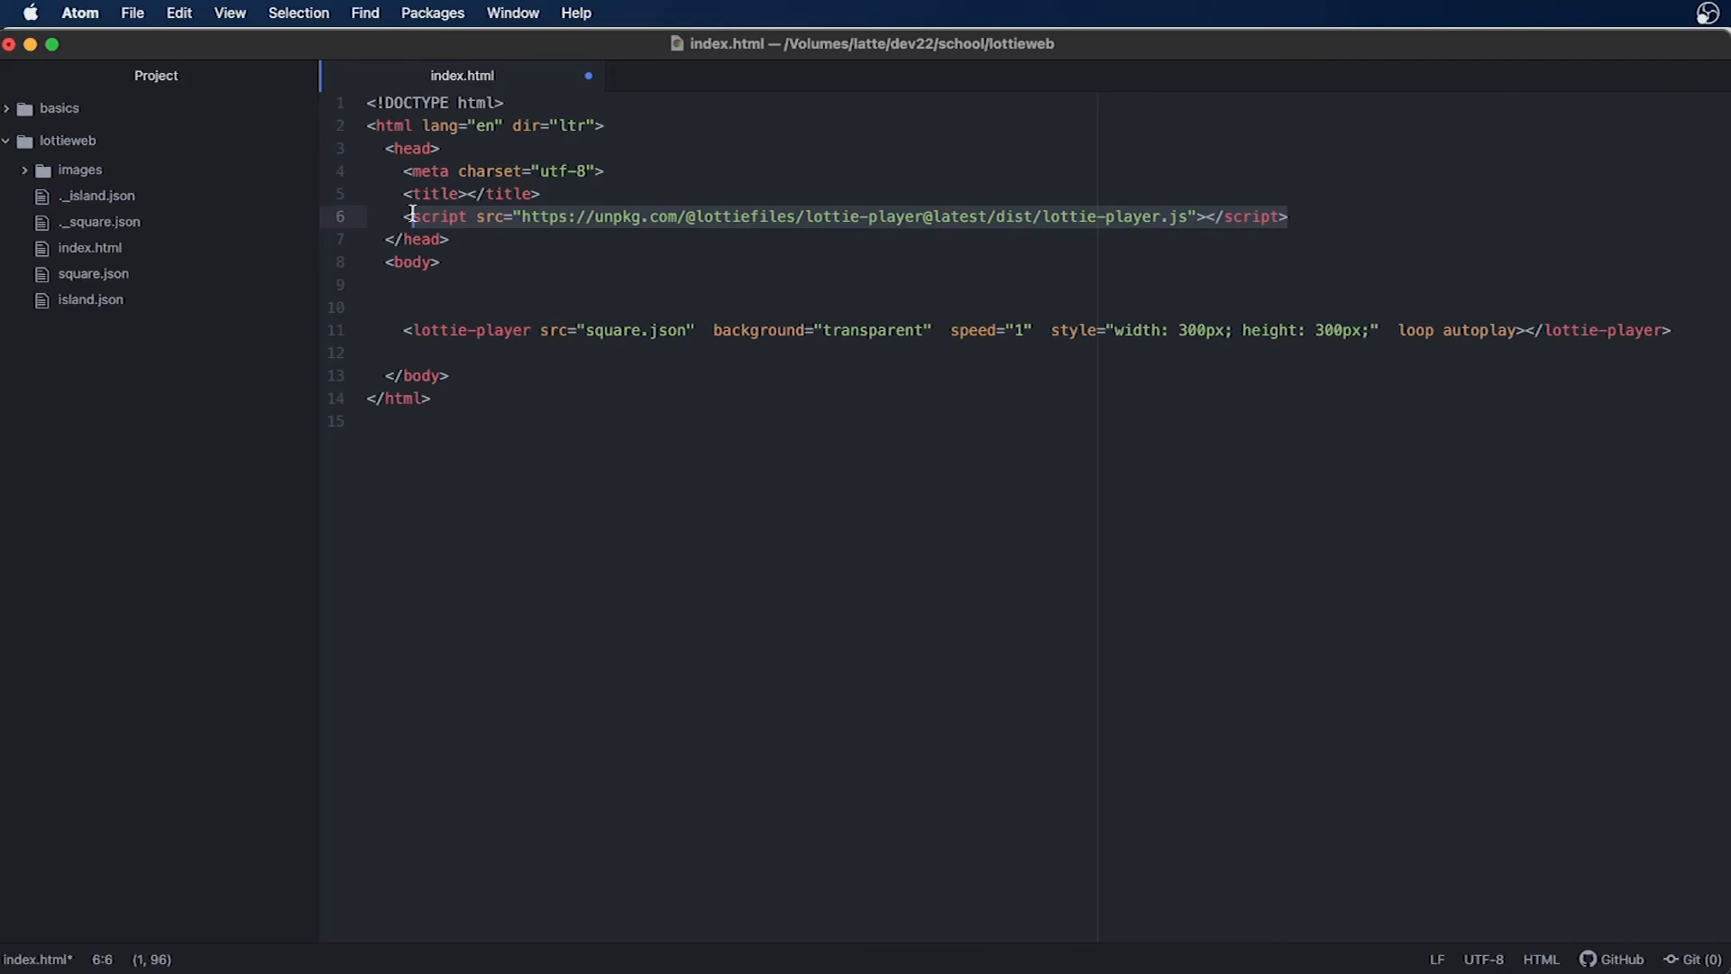
pyautogui.moveTo(404, 331)
pyautogui.mouseDown()
pyautogui.moveTo(1677, 330)
pyautogui.moveTo(401, 330)
pyautogui.mouseUp()
pyautogui.click(889, 350)
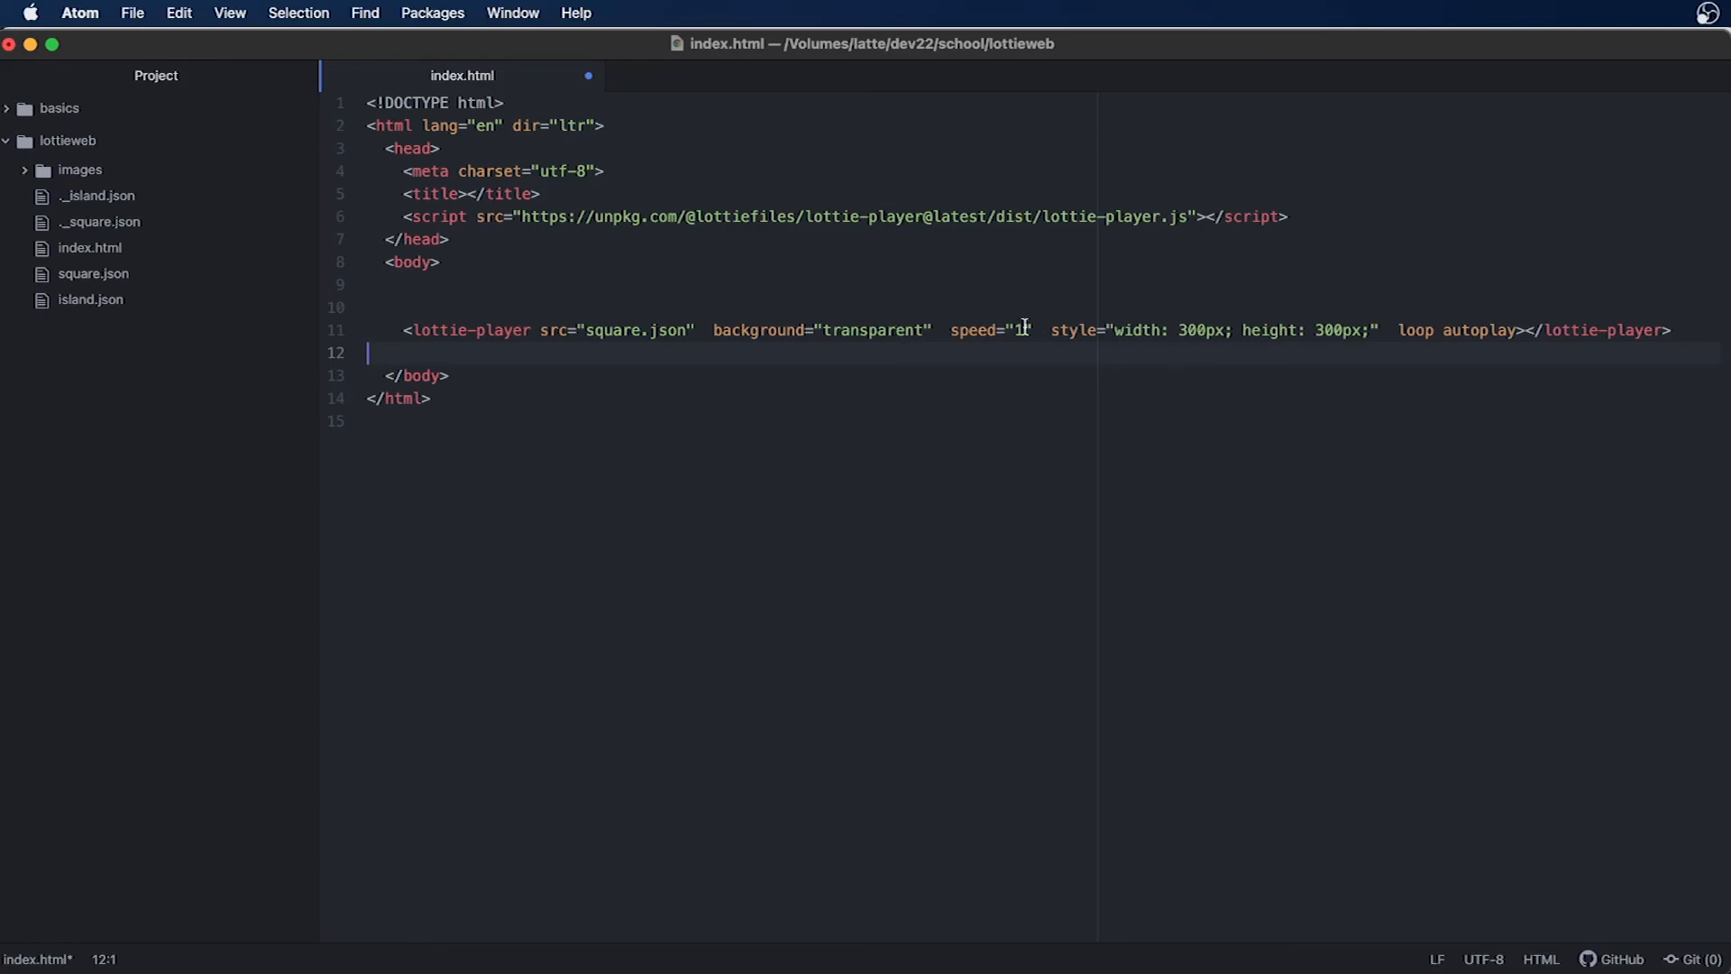
# Set the lottie-player element's src to circle.json in index.html and save the file
pyautogui.doubleClick(615, 333)
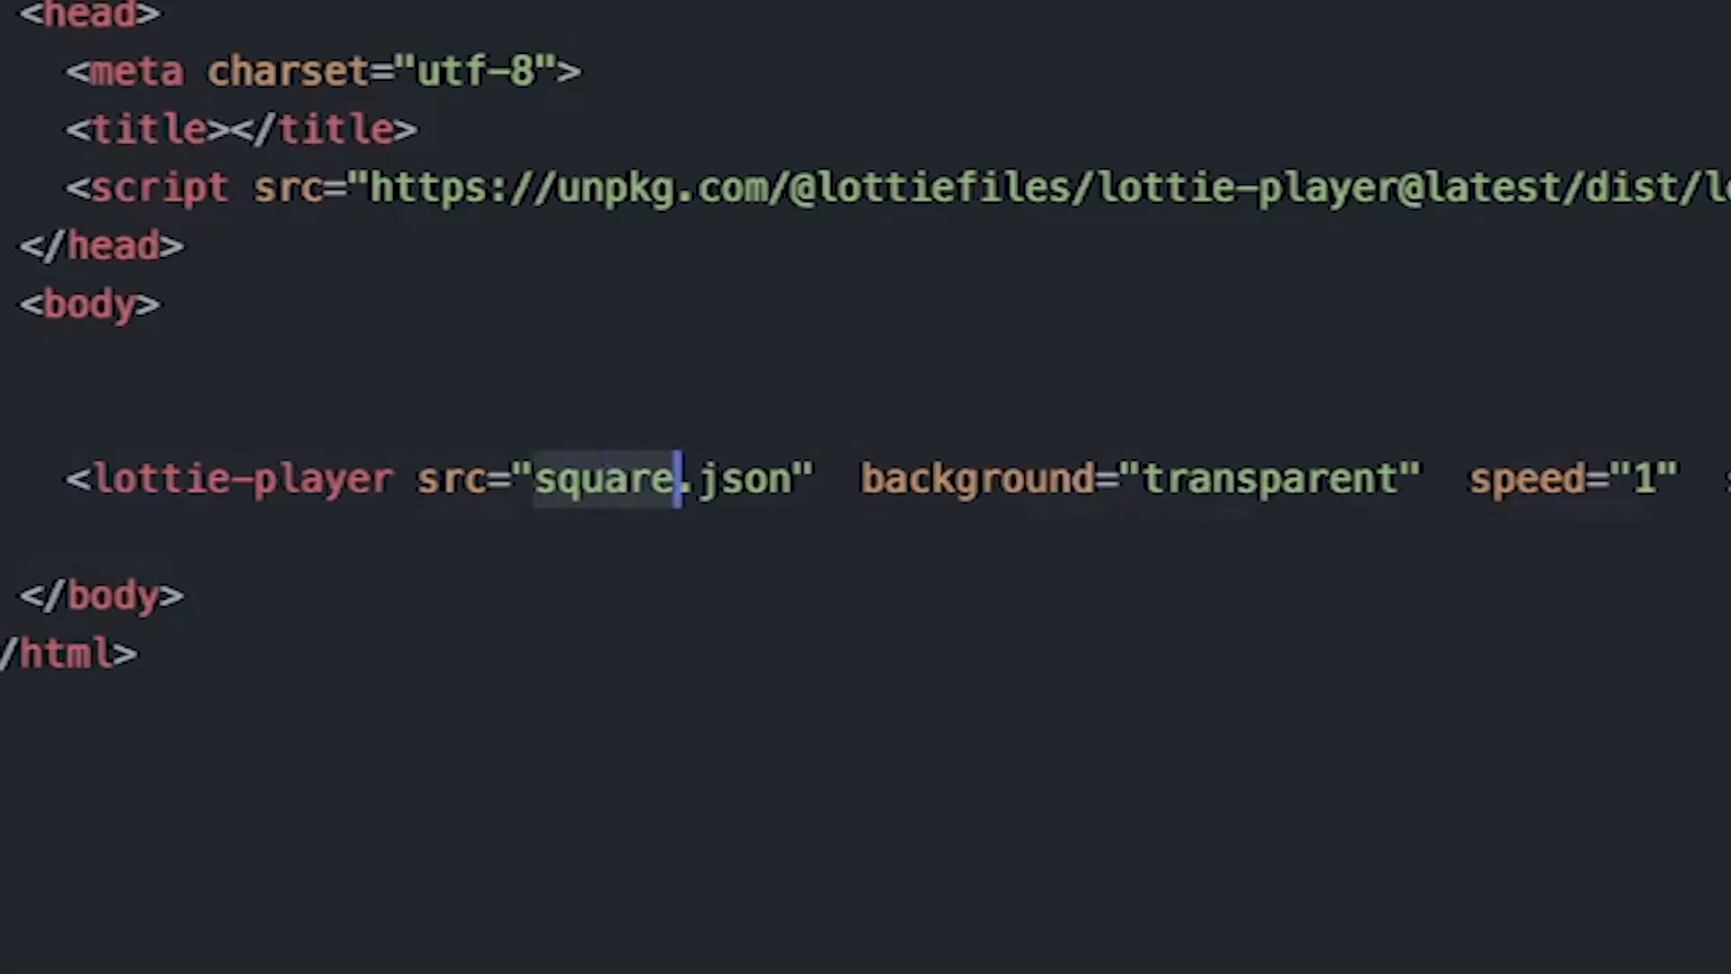
pyautogui.write('circle')
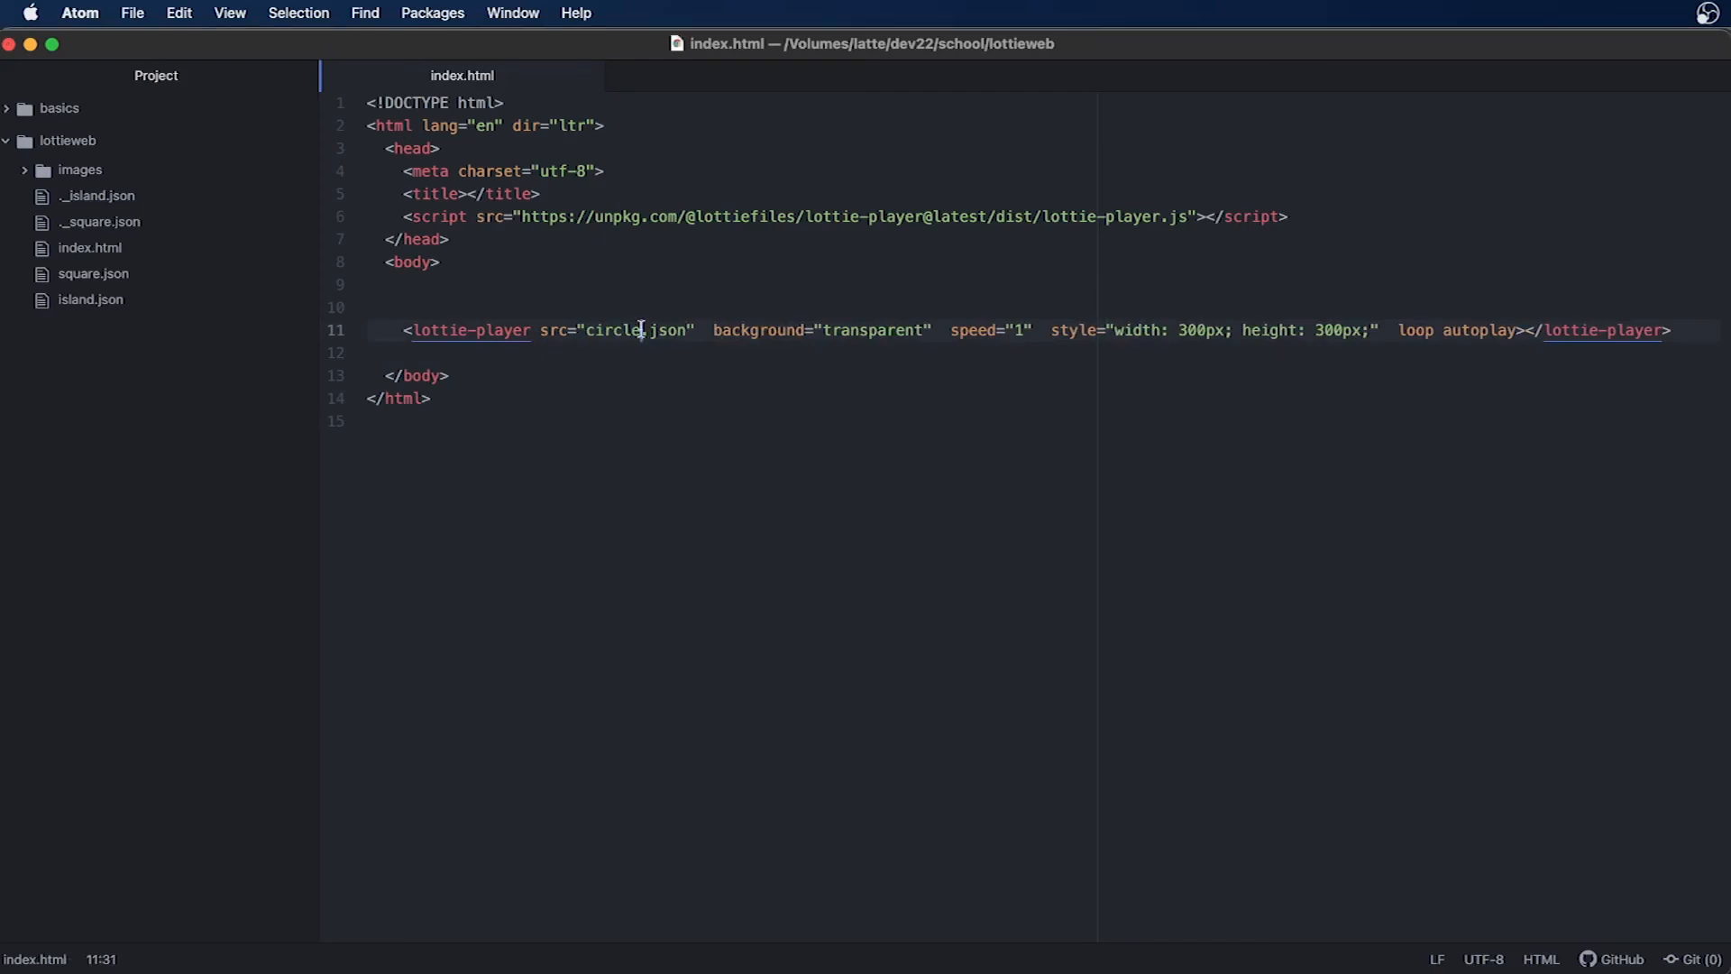
pyautogui.moveTo(587, 330); pyautogui.dragTo(689, 330)
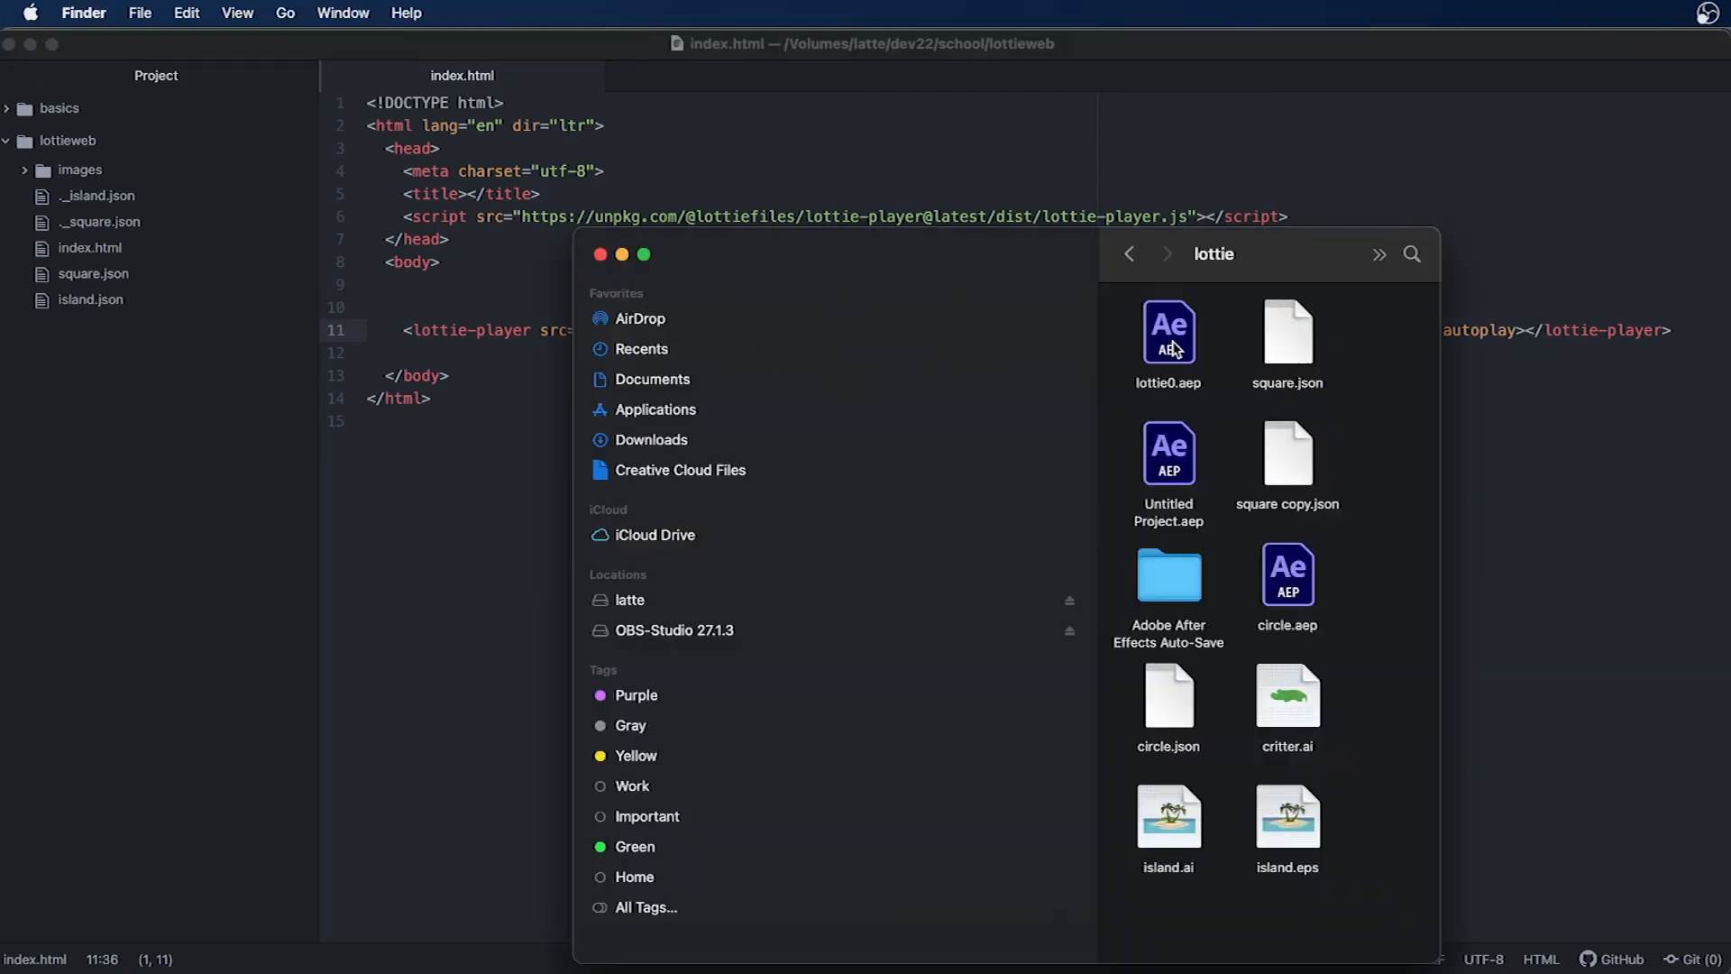
# In Finder, copy circle.json from the lottie folder into the lottieweb folder, and view the page at 127.0.0.1:3000 in Chrome
pyautogui.click(1179, 714)
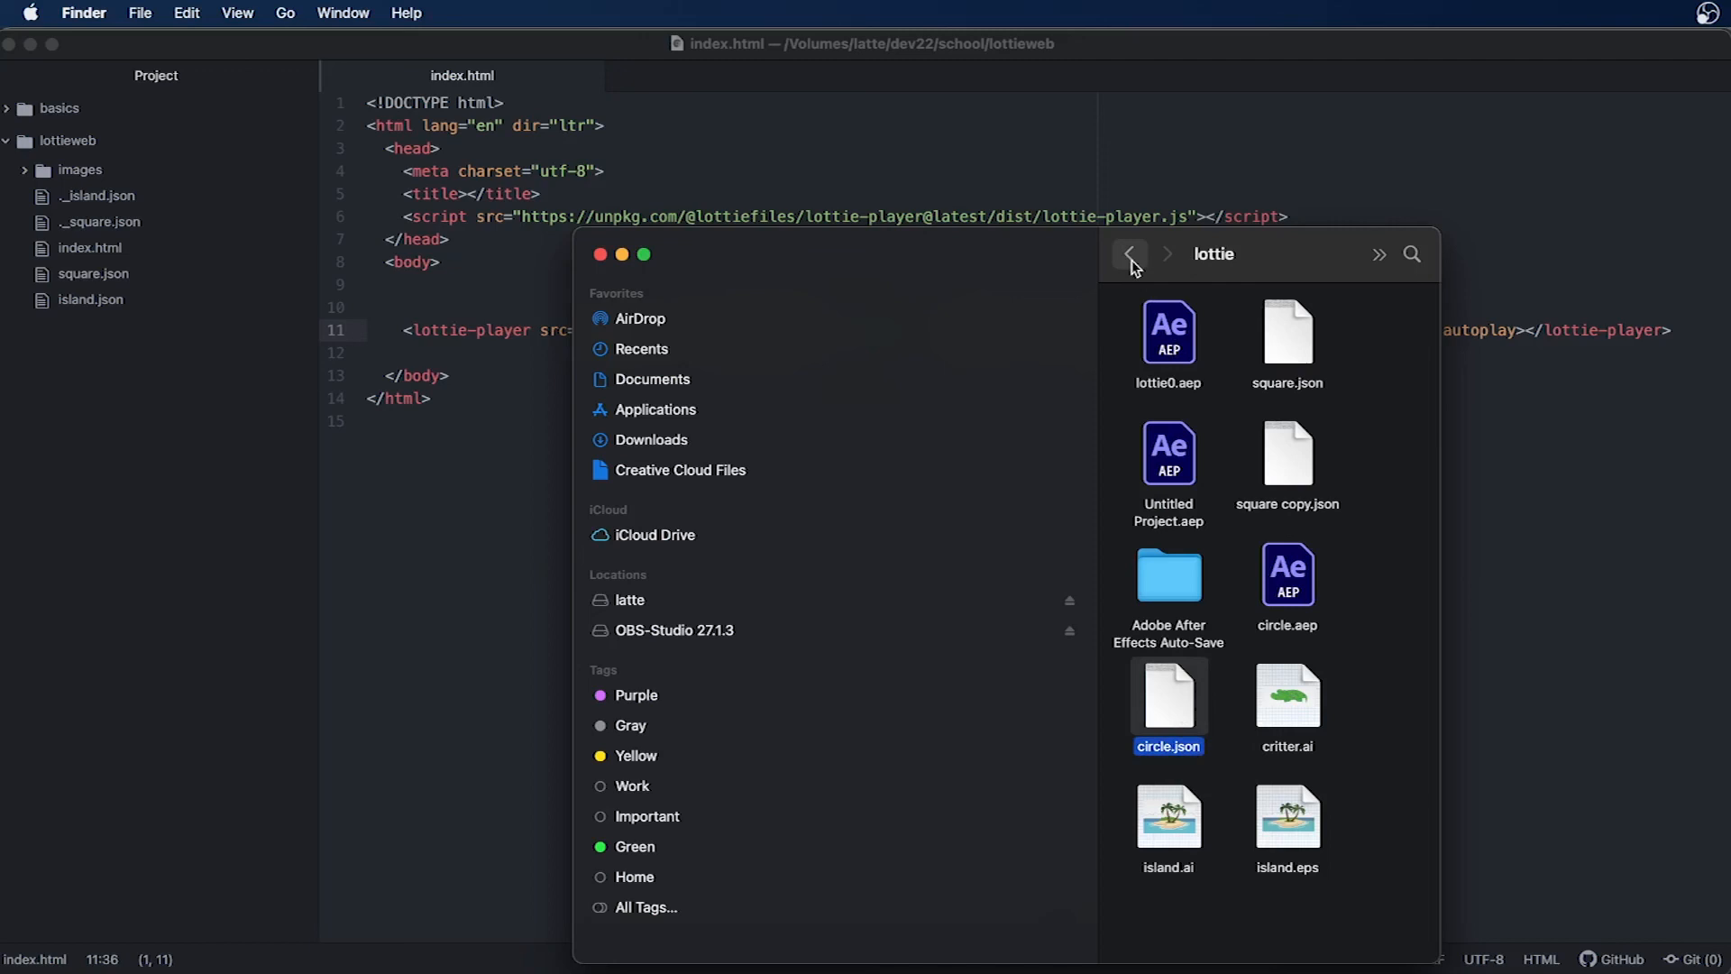
pyautogui.click(1131, 257)
pyautogui.doubleClick(1285, 345)
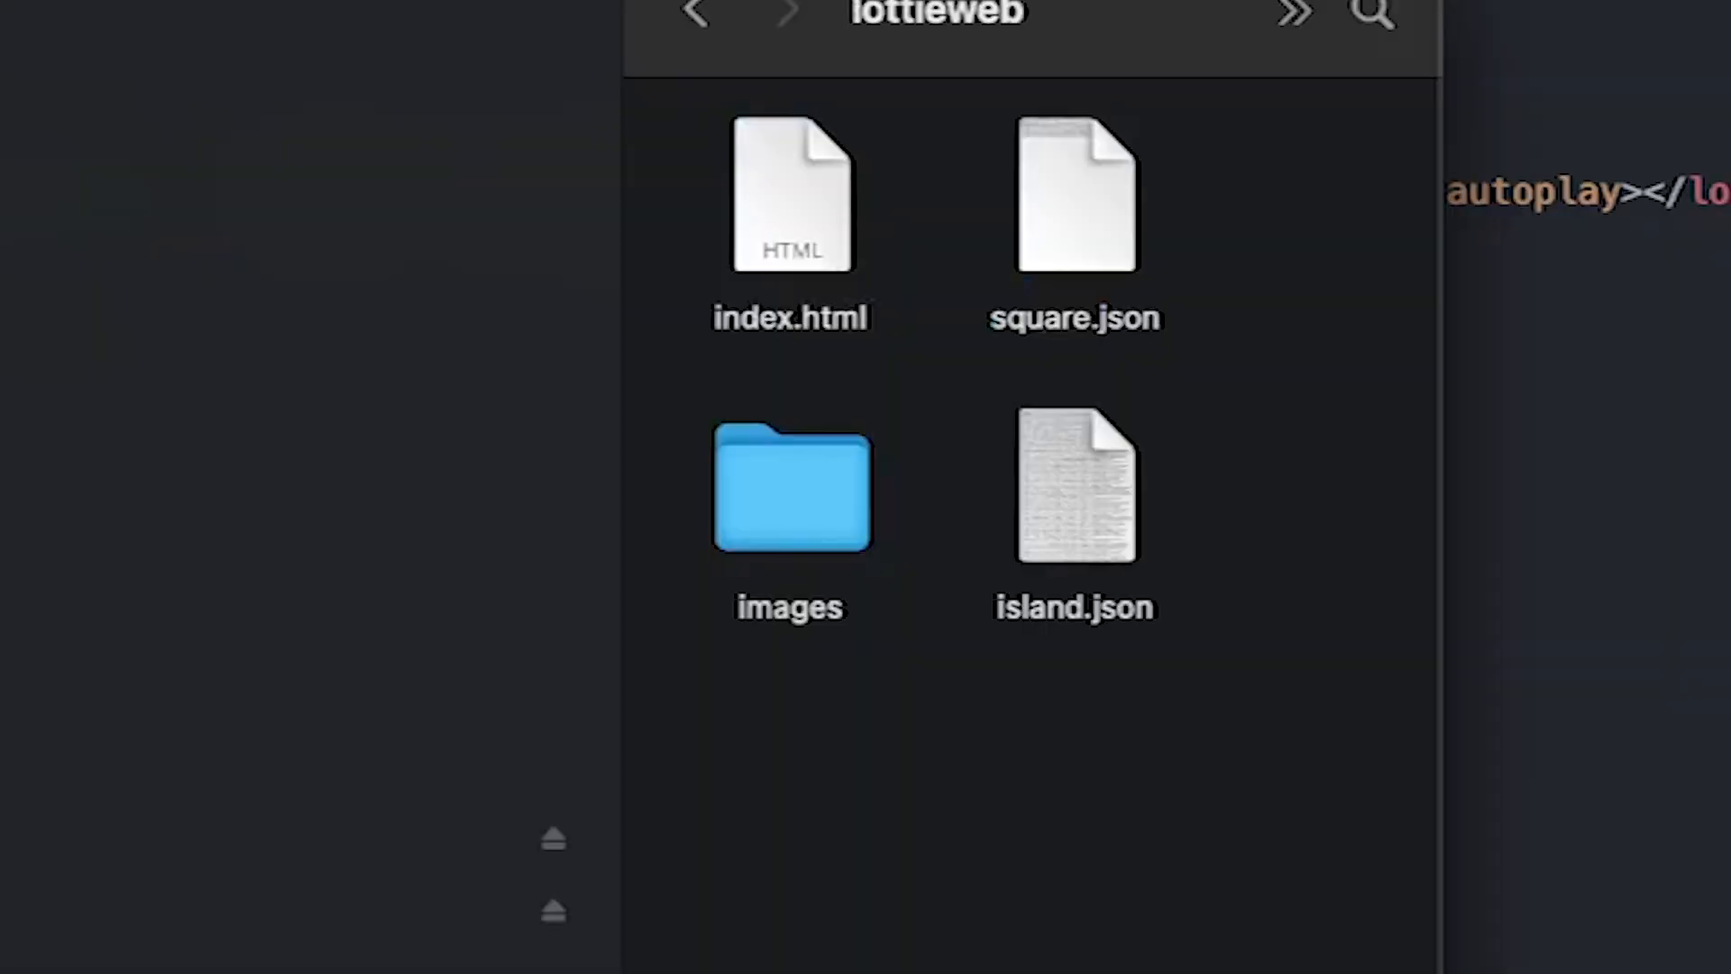
pyautogui.press('super+v')
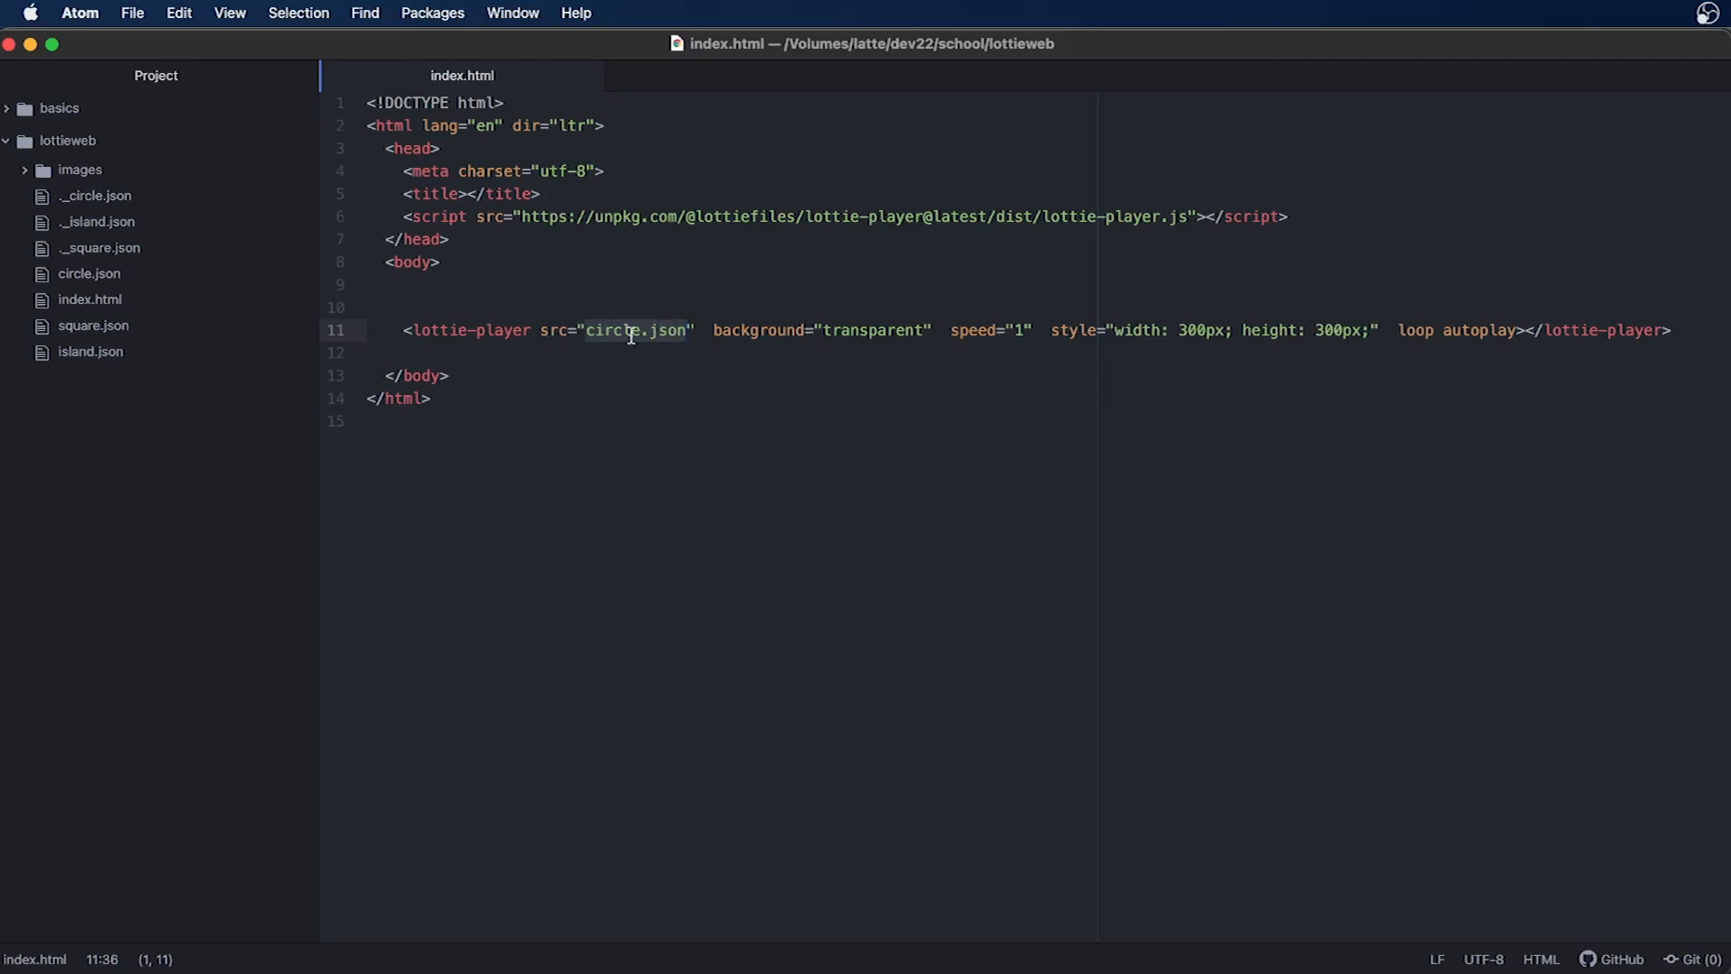
pyautogui.press('super+Tab')
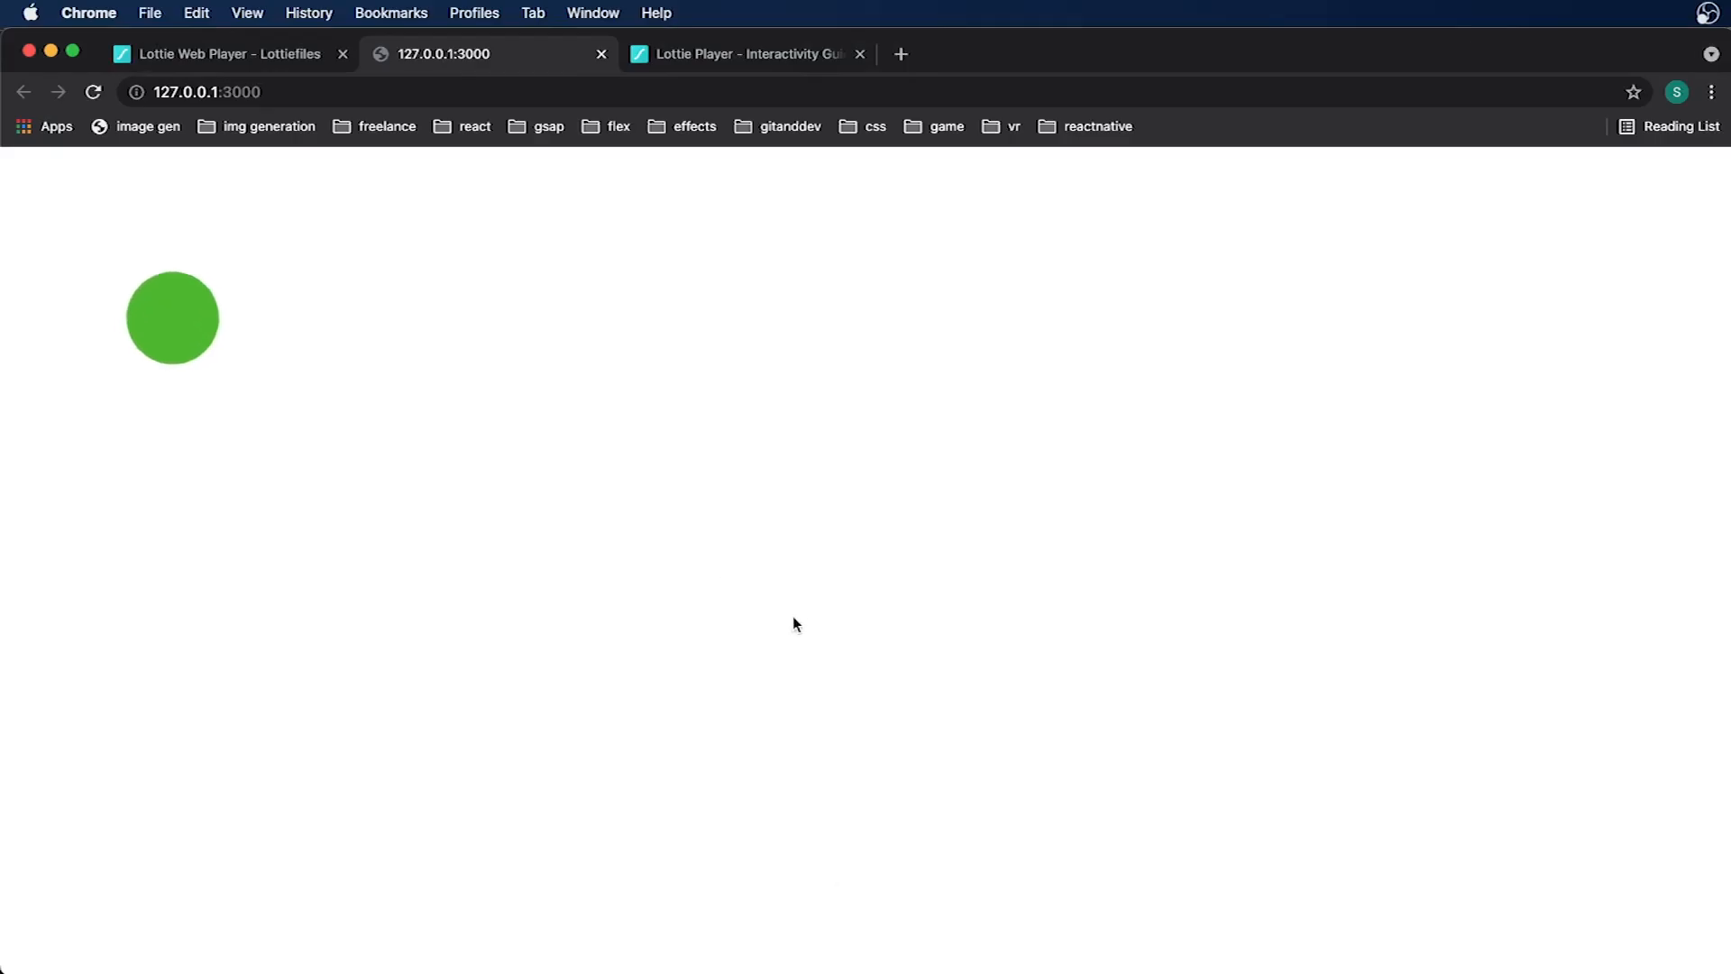